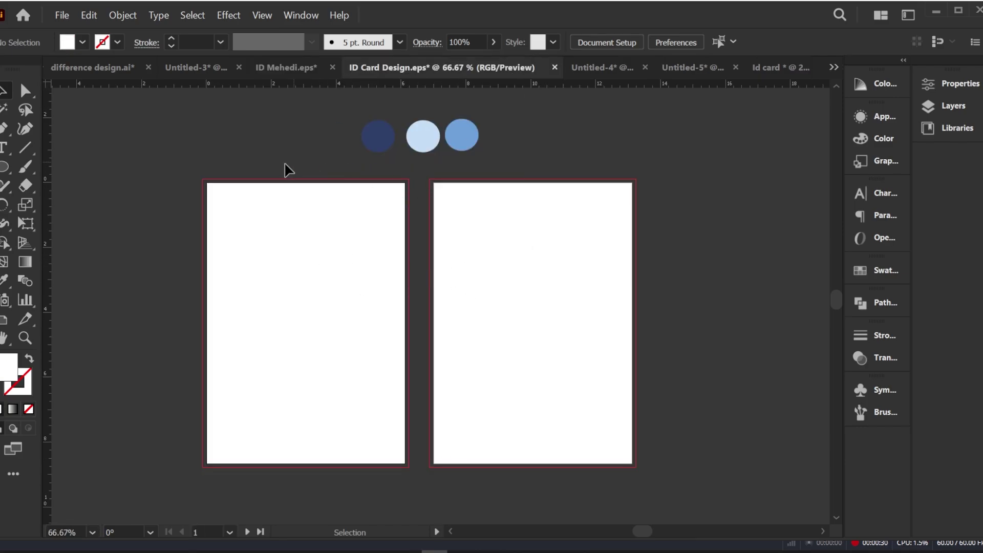
Step: Open the New Document settings, then cancel without creating a document
left_click(68, 13)
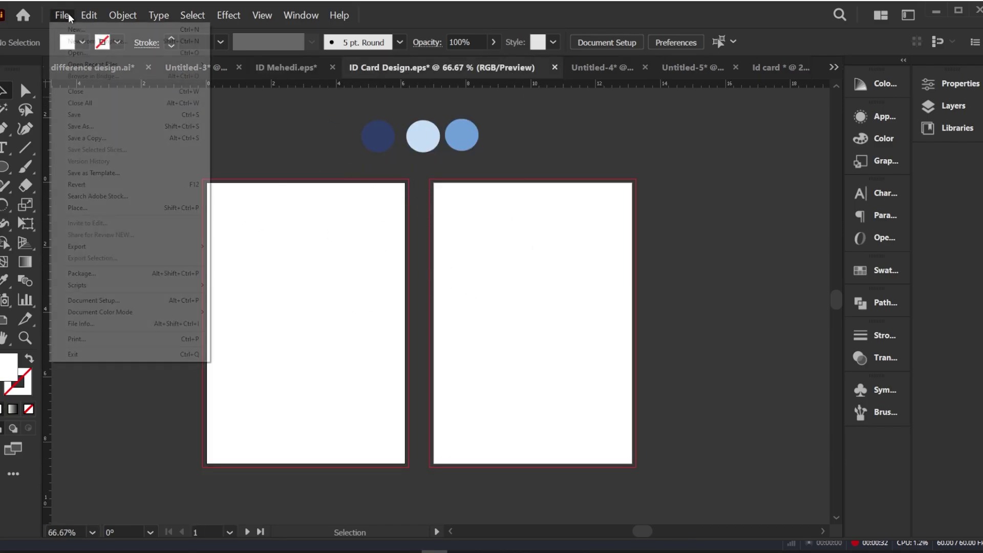
left_click(93, 30)
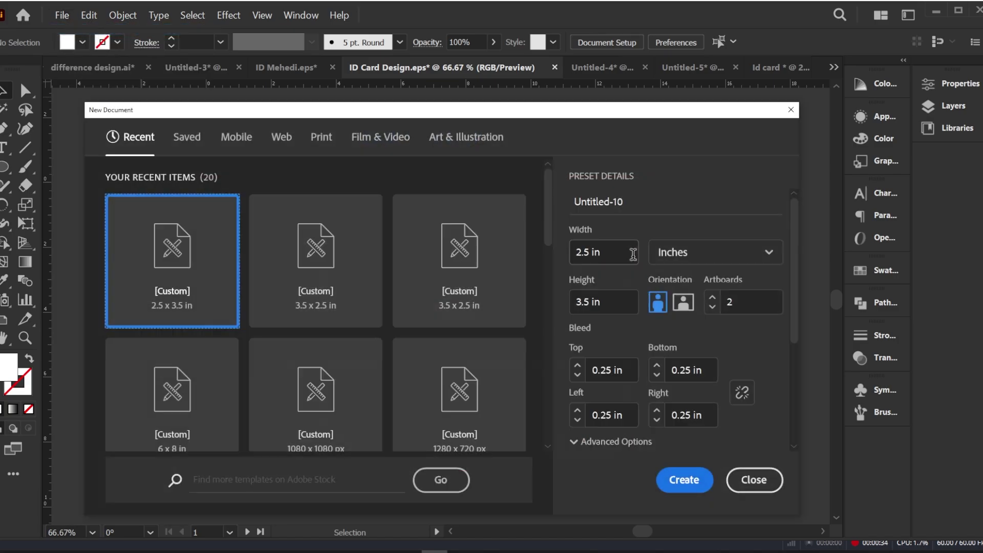
left_click_drag(624, 201, 575, 200)
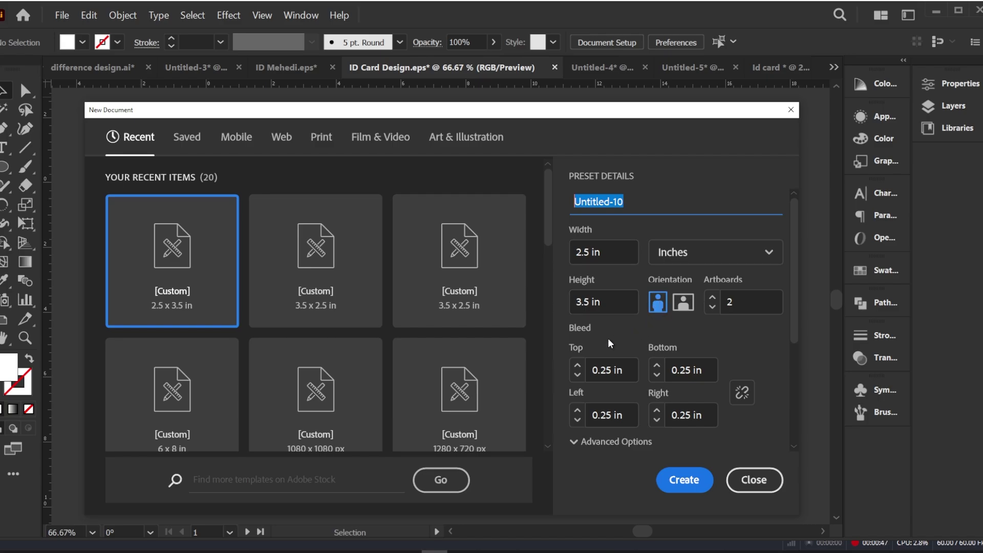
scroll(610, 375, "down", 5)
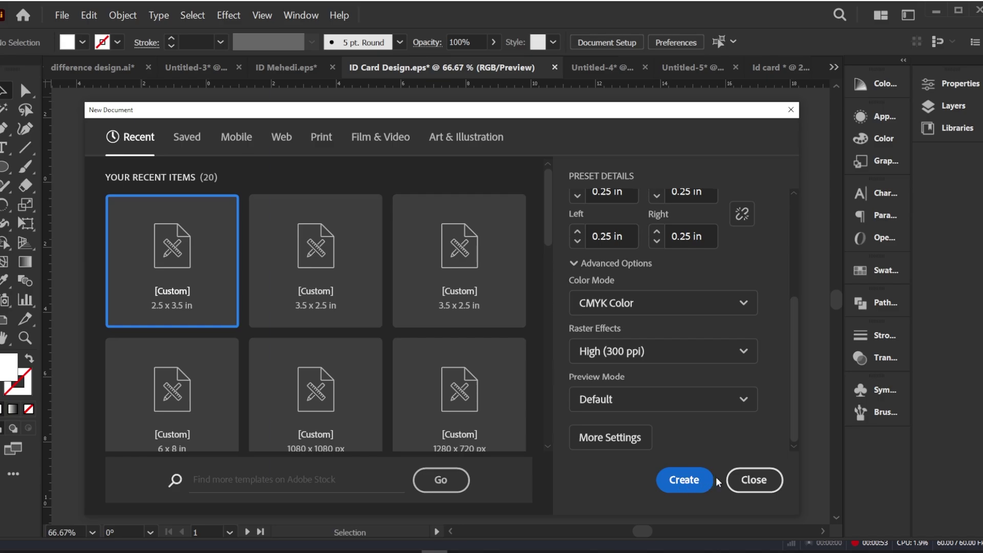
left_click(754, 480)
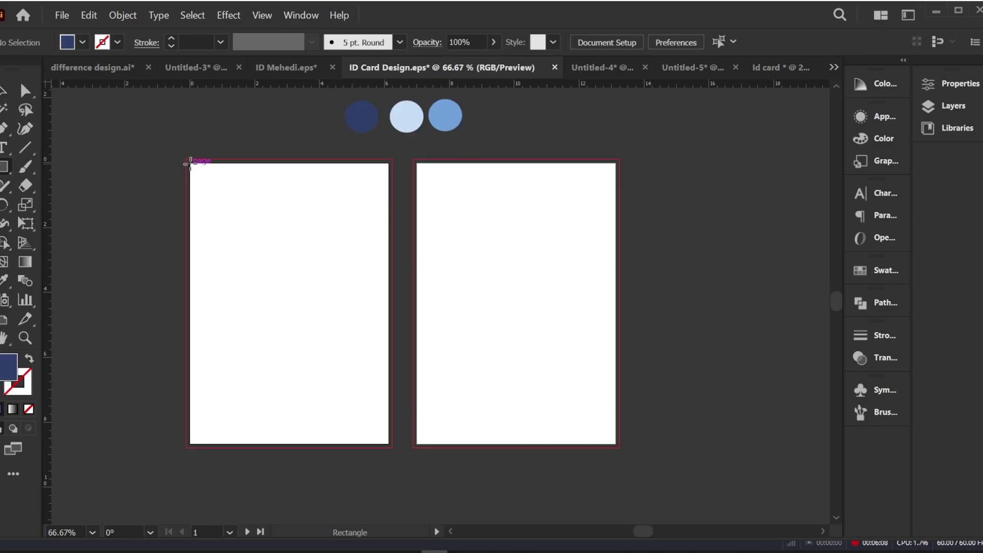
Step: Draw a navy rectangle across the first card's top, raise its bottom-right corner, and curve its bottom edge
left_click_drag(189, 163, 388, 258)
left_click(25, 95)
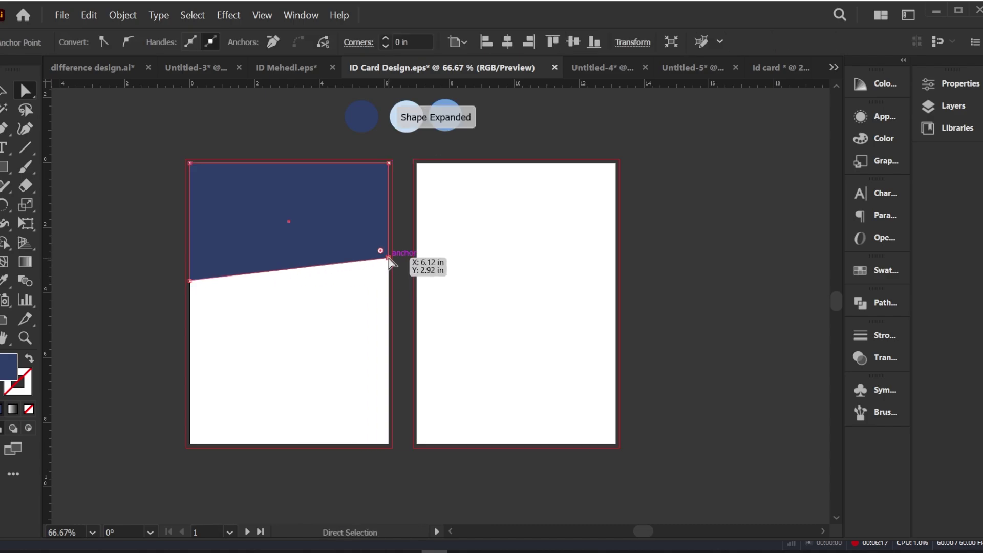
left_click(24, 128)
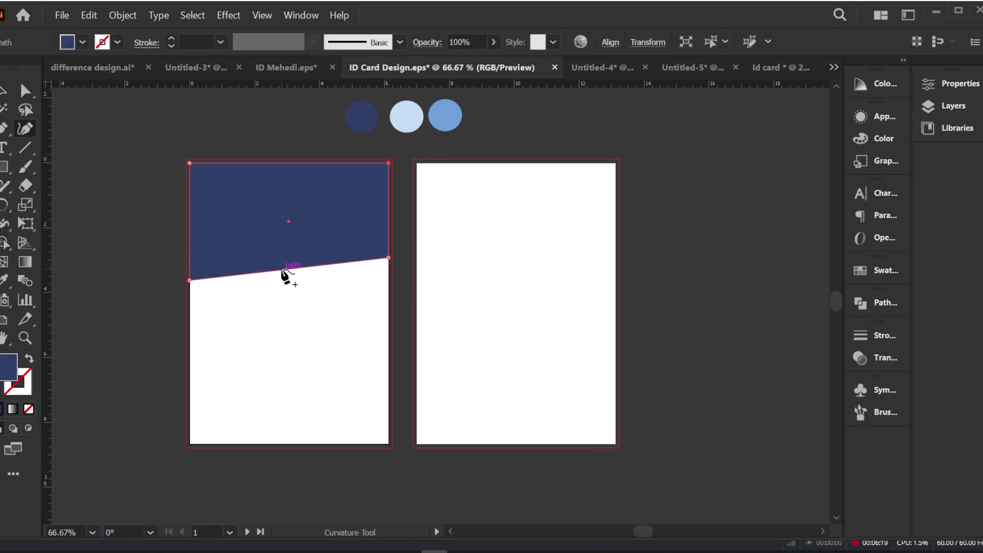
left_click_drag(281, 270, 282, 284)
Step: Lower the navy block's bottom-left anchor to refine the wave, then deselect it
key("a")
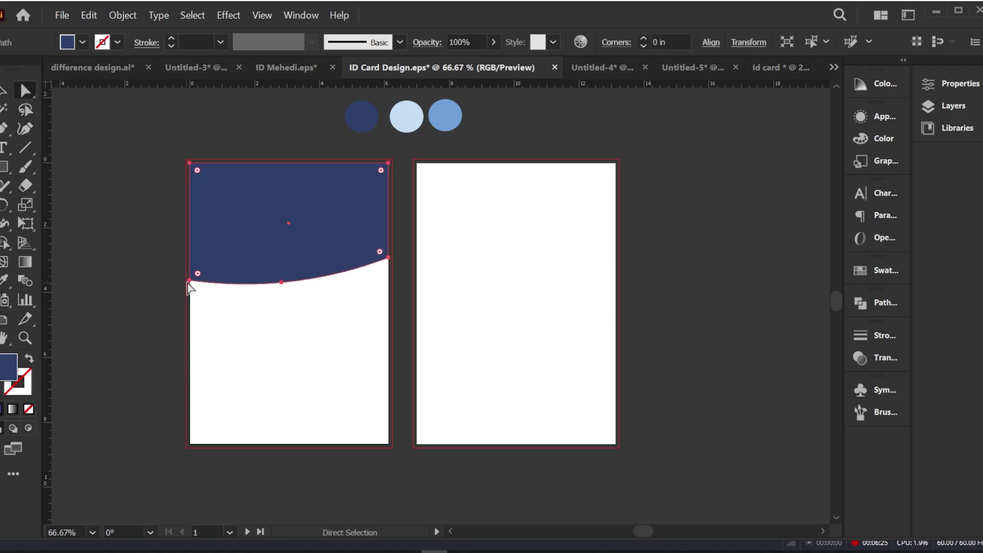
left_click_drag(188, 281, 190, 286)
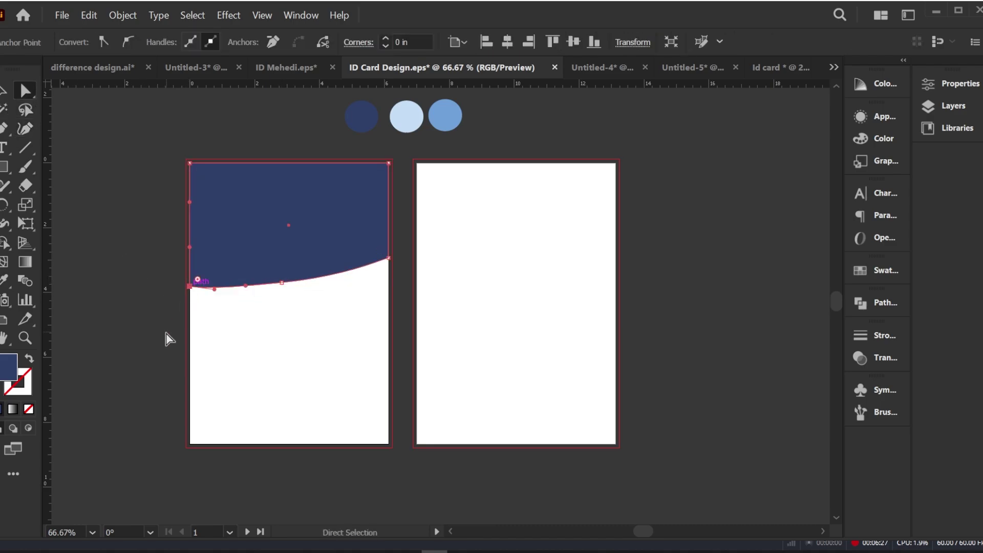
key("v")
left_click(181, 329)
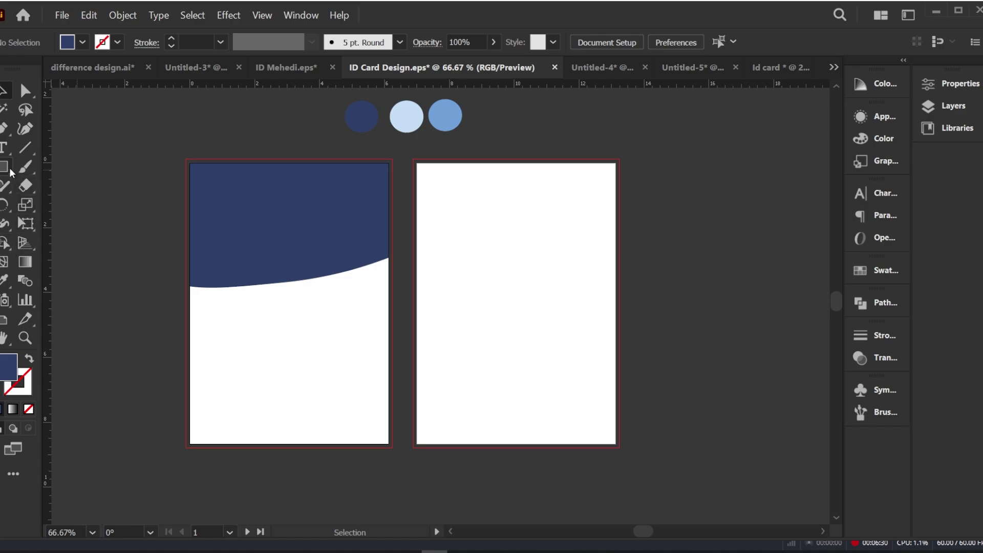
left_click(5, 129)
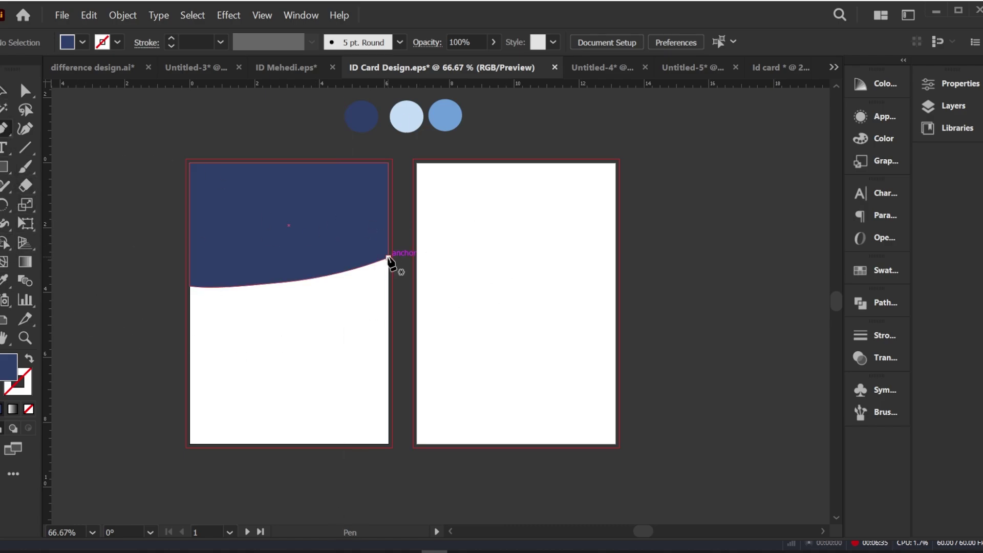
Step: Trace a closed band from the wave's ends down the left edge, curving back up to the right
left_click(388, 257)
left_click_drag(190, 286, 64, 283)
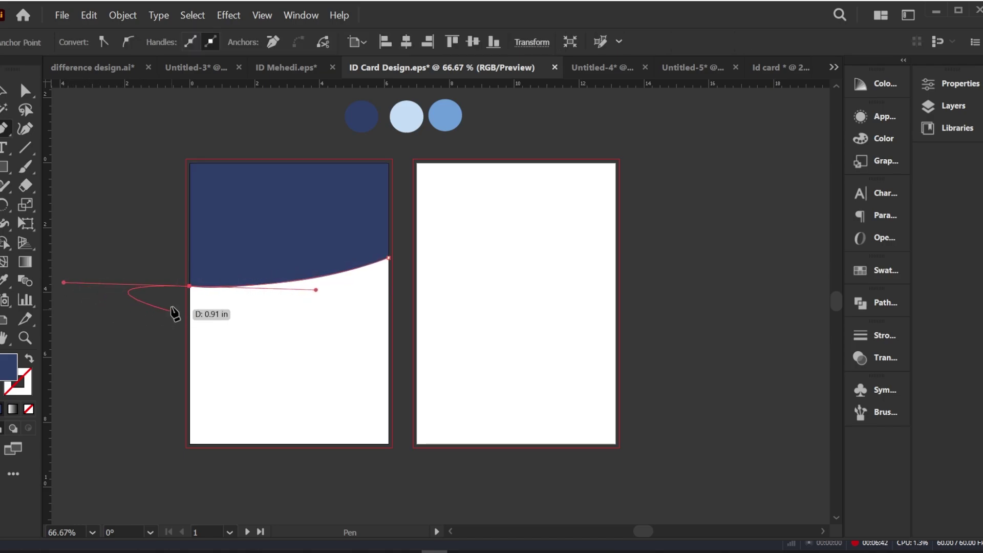
left_click(190, 286)
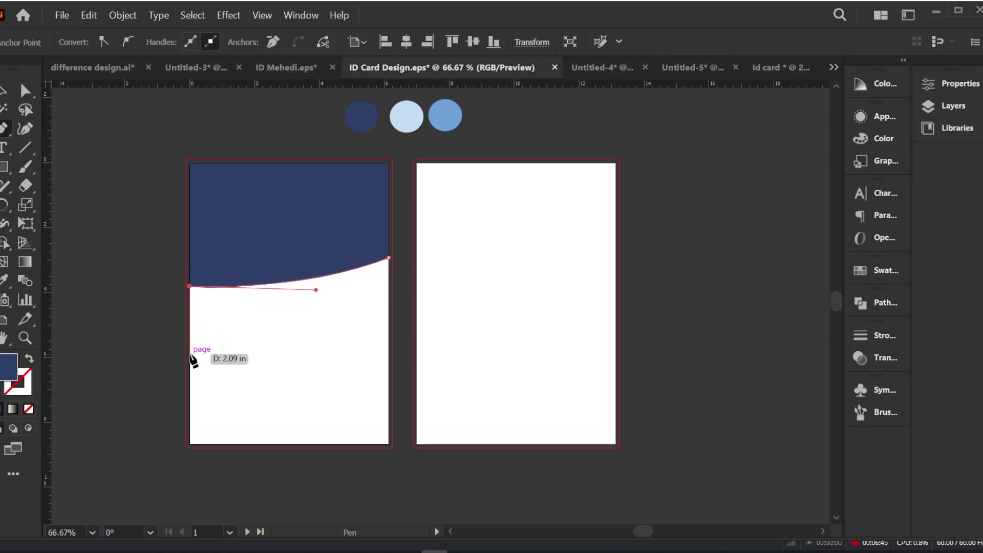
left_click(189, 353)
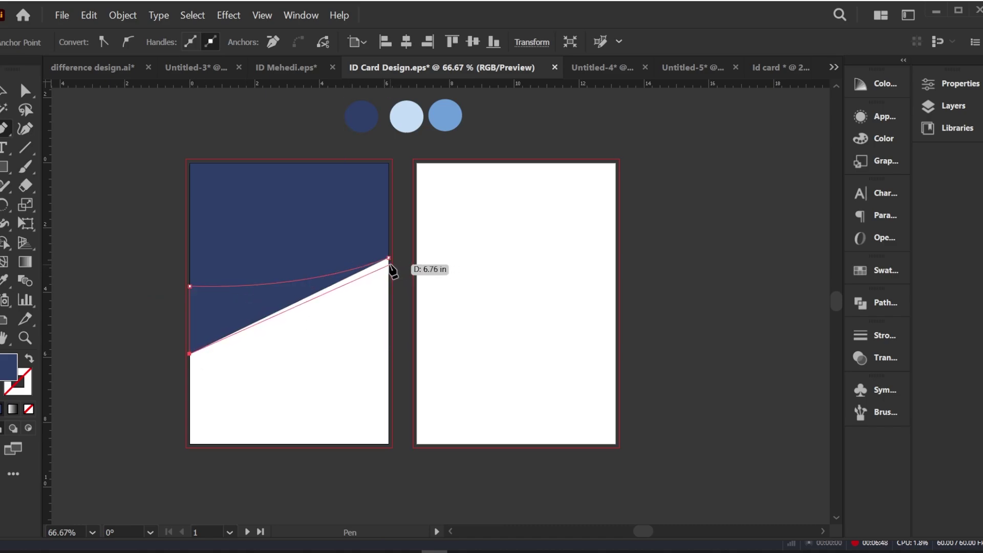
left_click_drag(389, 264, 493, 183)
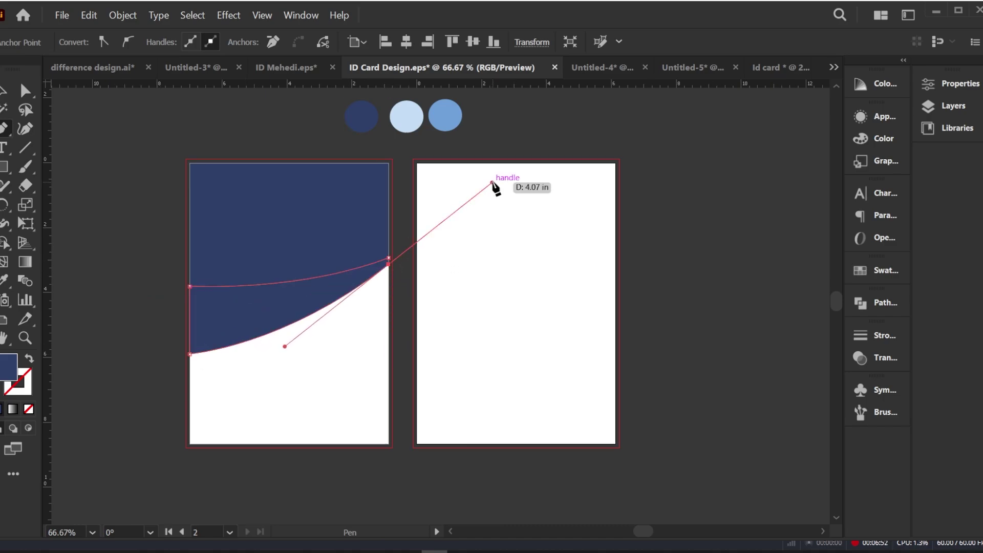
left_click(389, 265)
left_click(388, 258)
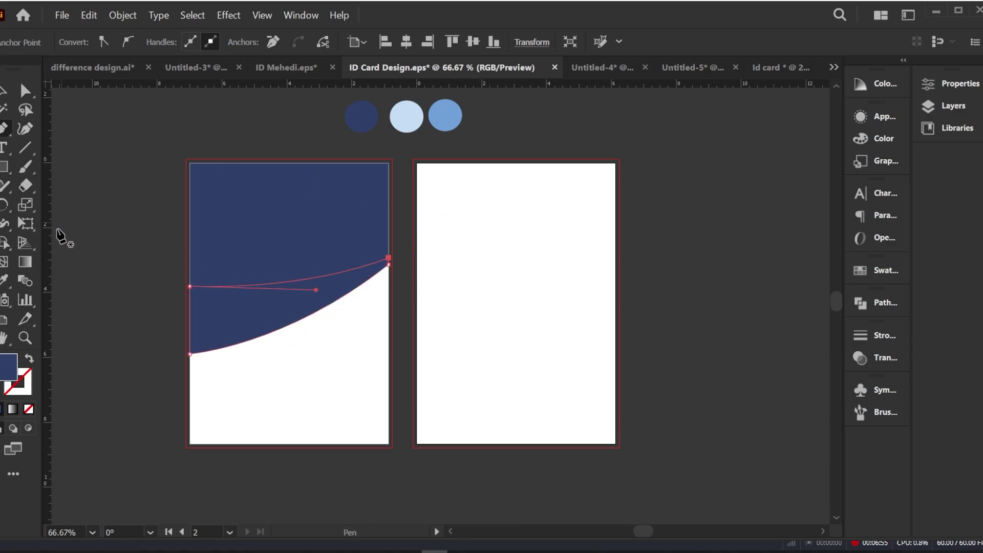
Step: Fill the band with light blue sampled from the swatch circle, then deselect it
left_click(7, 278)
left_click(421, 117)
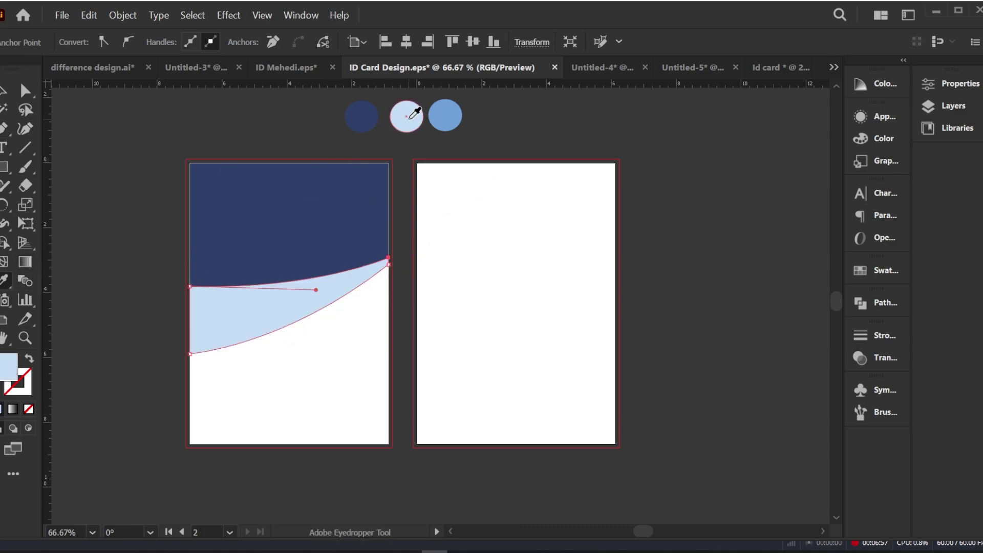
key("v")
left_click(103, 204)
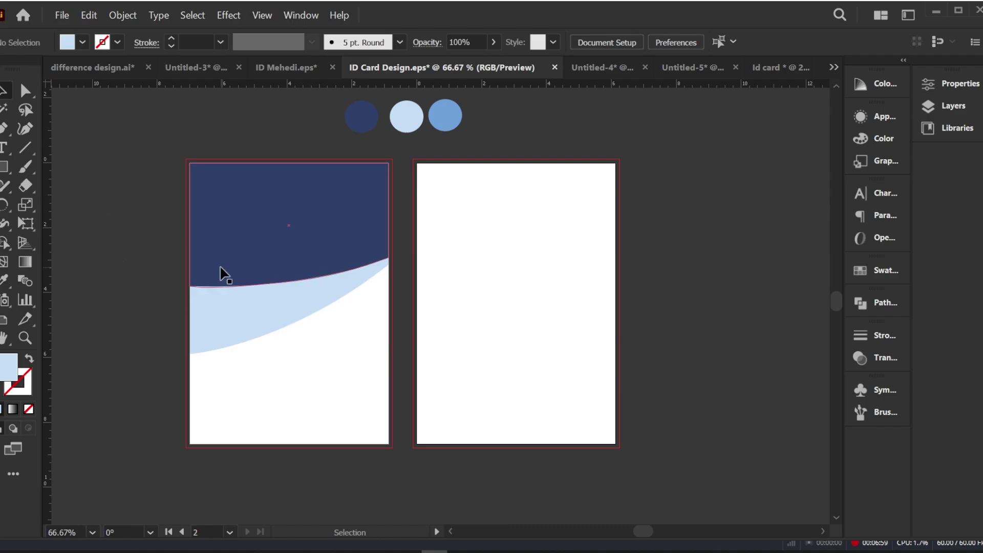
left_click(4, 132)
Step: Draw a closed tapered sliver at the left edge following the navy wave's curve
left_click(191, 259)
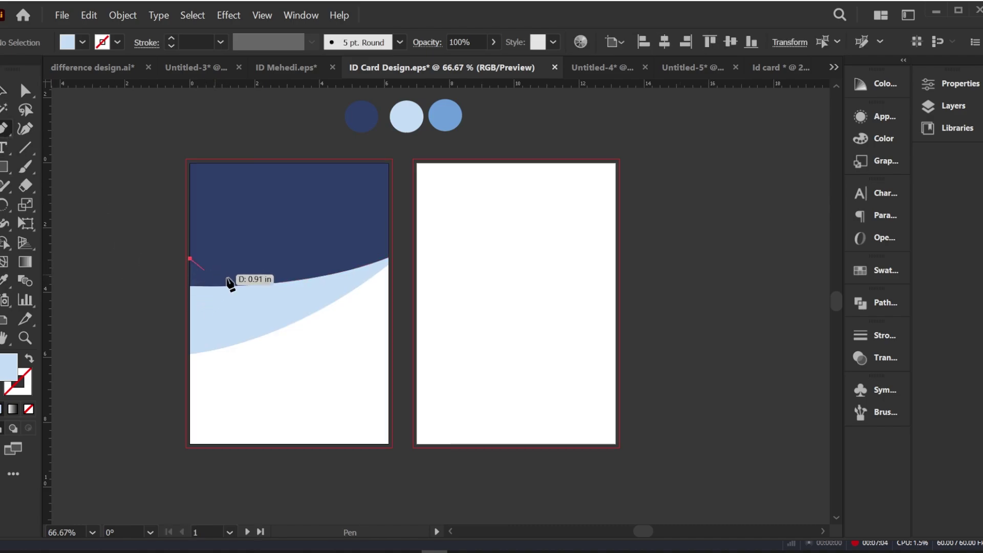
left_click_drag(329, 276, 402, 267)
left_click_drag(329, 276, 98, 285)
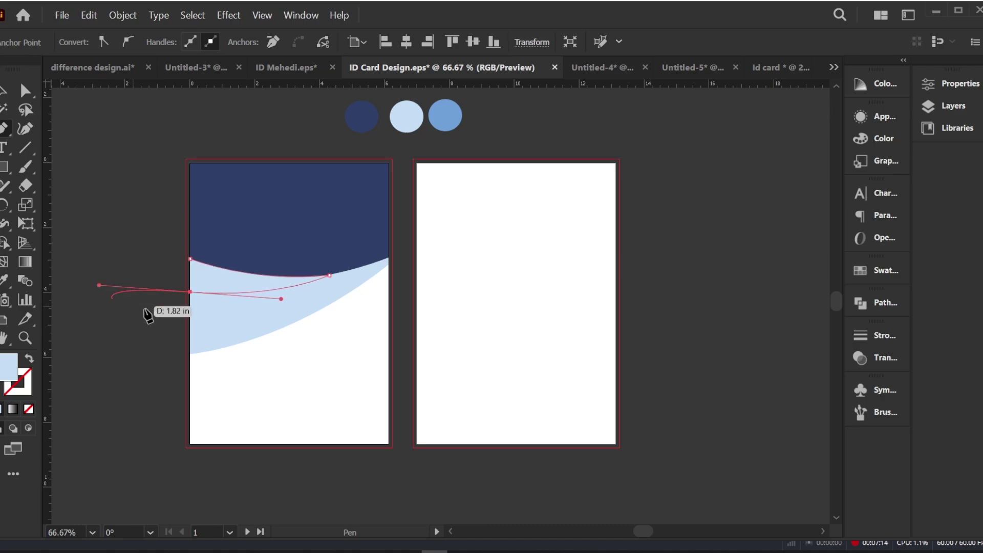
left_click(191, 292)
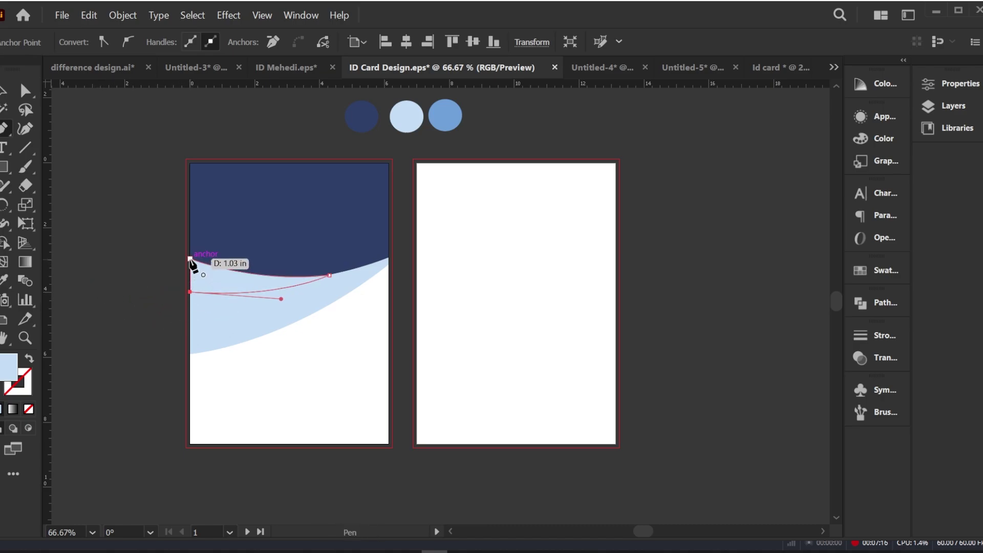
left_click(190, 259)
left_click(27, 93)
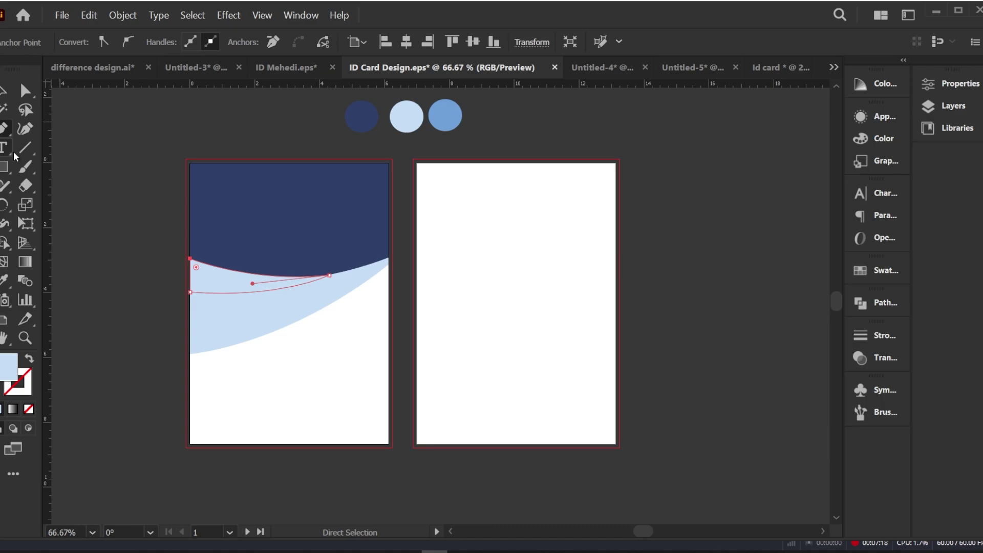
Step: Fill the sliver with medium blue from the swatch circle, zoom in, and nudge it down
left_click(6, 280)
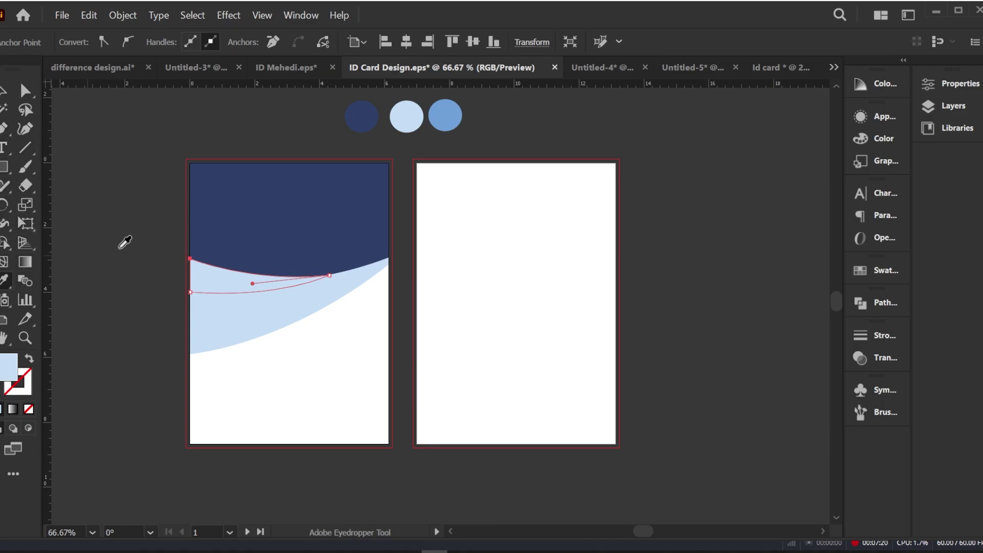
left_click(446, 118)
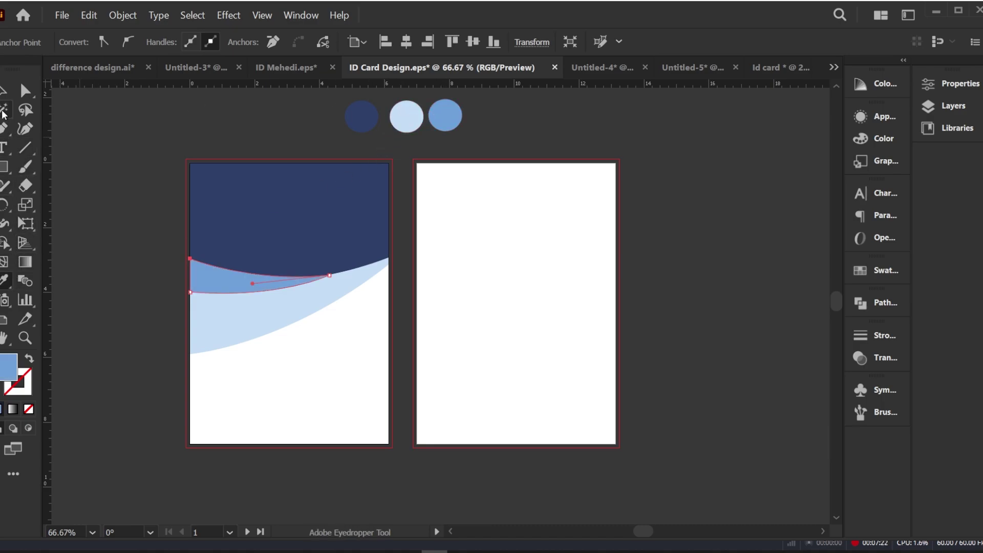
left_click(6, 90)
left_click(107, 220)
key("ctrl+plus")
key("ctrl+plus")
mouse_move(359, 244)
left_mouse_down()
mouse_move(358, 261)
mouse_move(357, 248)
left_mouse_up()
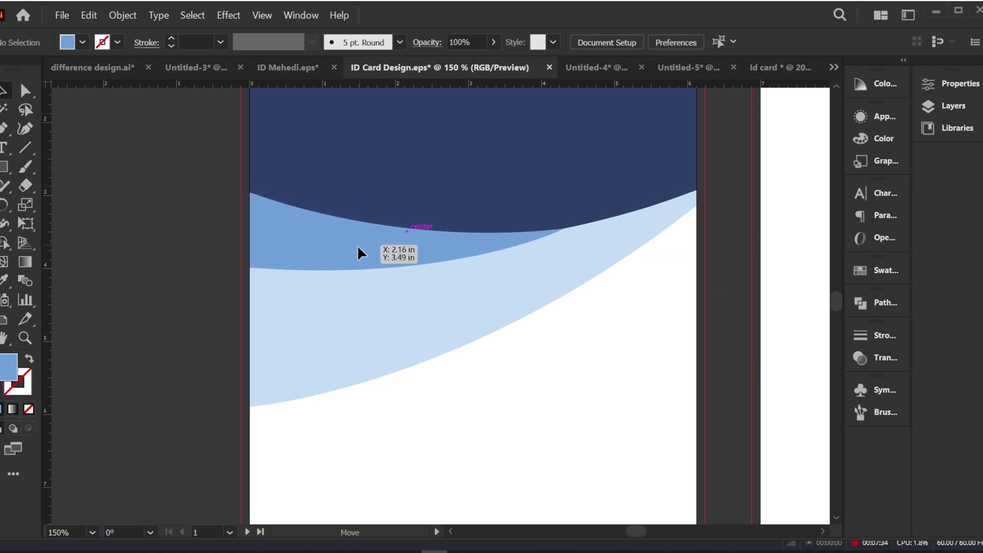
Step: Drag the medium-blue sliver's top-left anchor lower along the edge, zoom back out, and deselect
key("a")
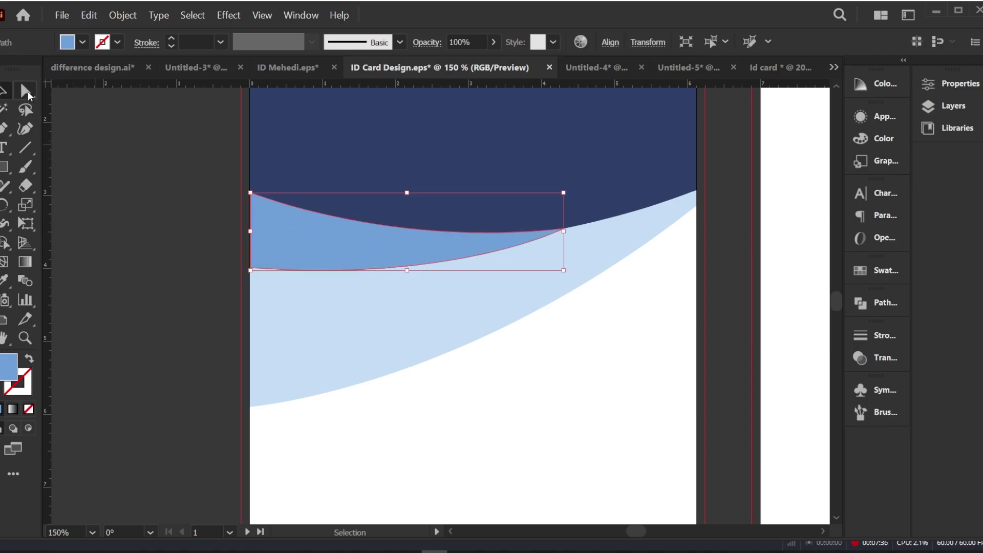
mouse_move(251, 194)
left_mouse_down()
mouse_move(251, 212)
mouse_move(250, 201)
left_mouse_up()
scroll(159, 211, "down", 2)
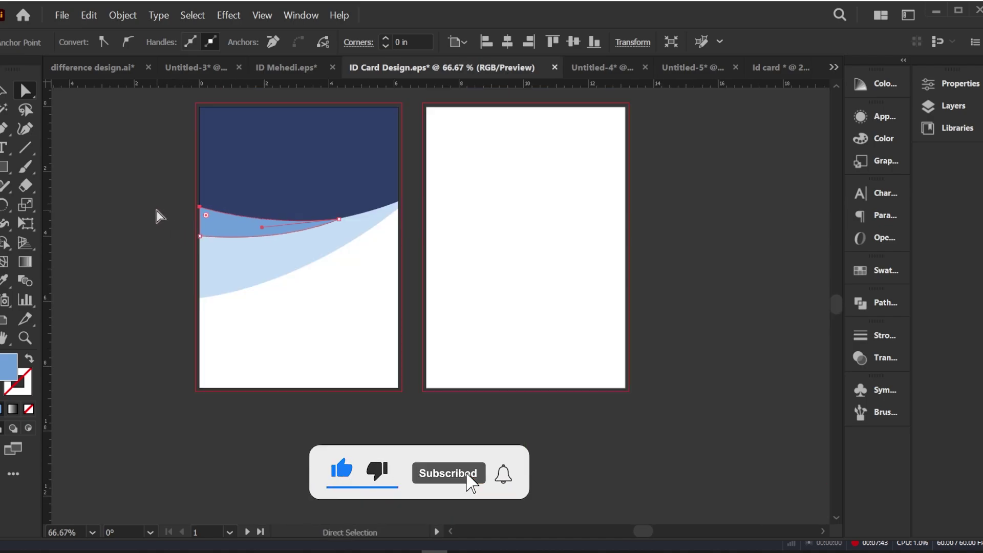
key("backslash")
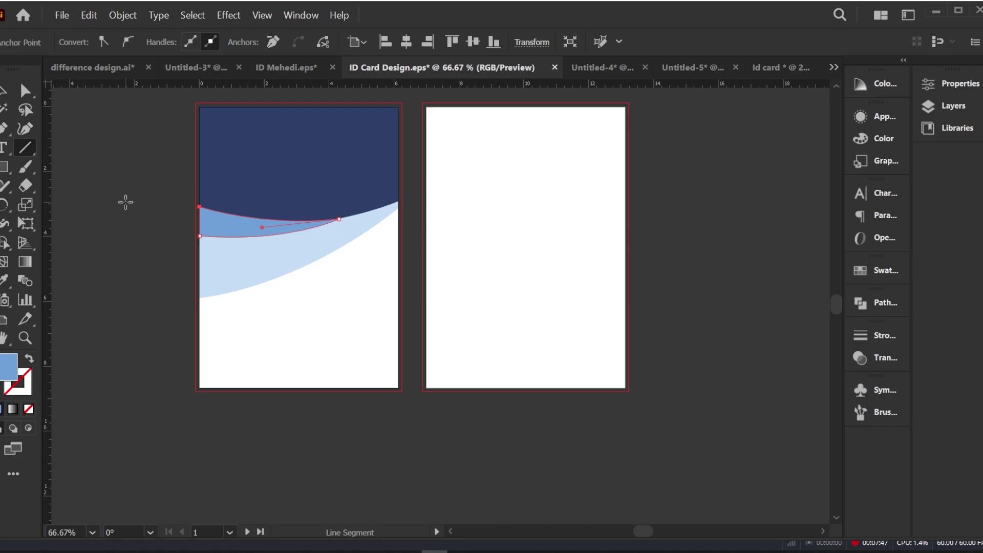
left_click(2, 91)
left_click(159, 337)
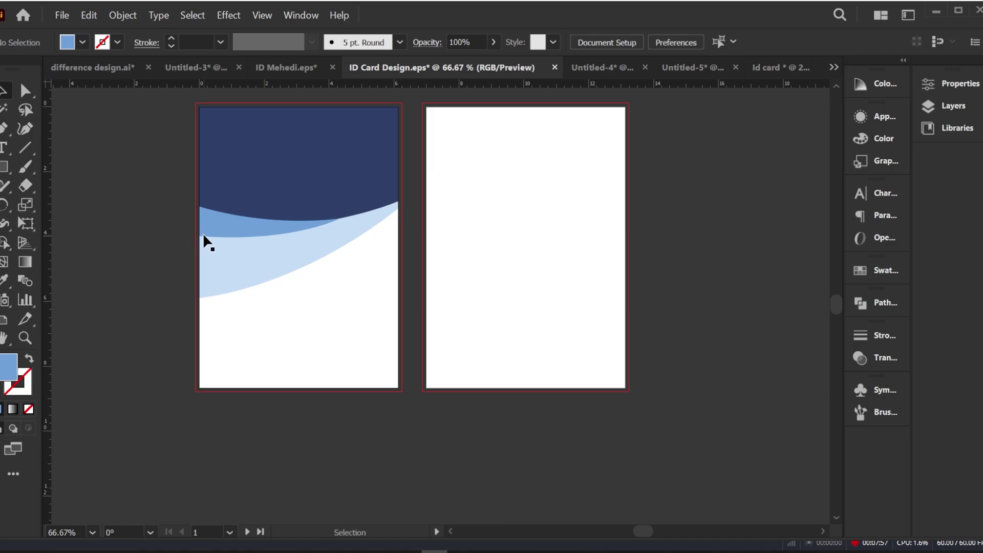
Step: Bring the light-blue wave band to the front with Arrange > Bring to Front
left_click(231, 246)
right_click(230, 246)
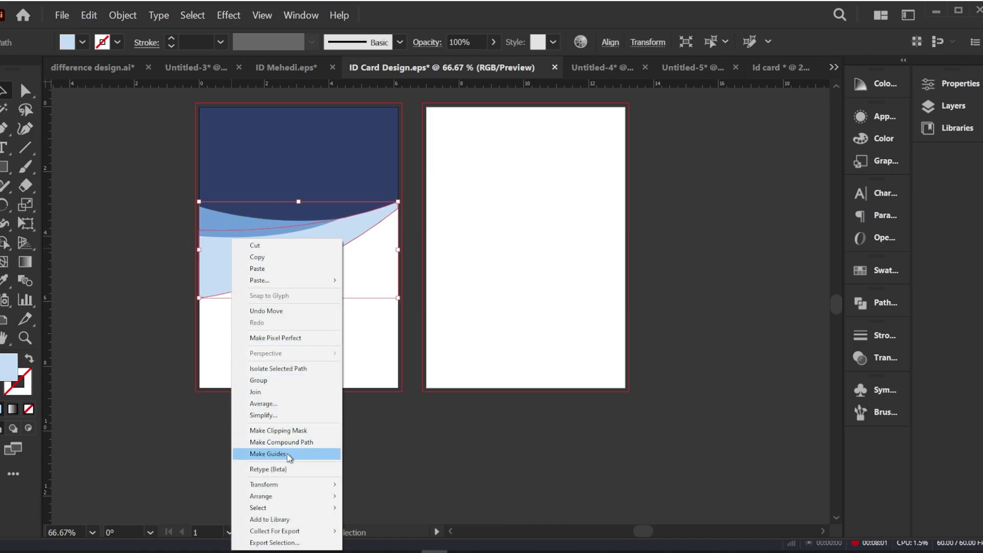
mouse_move(274, 499)
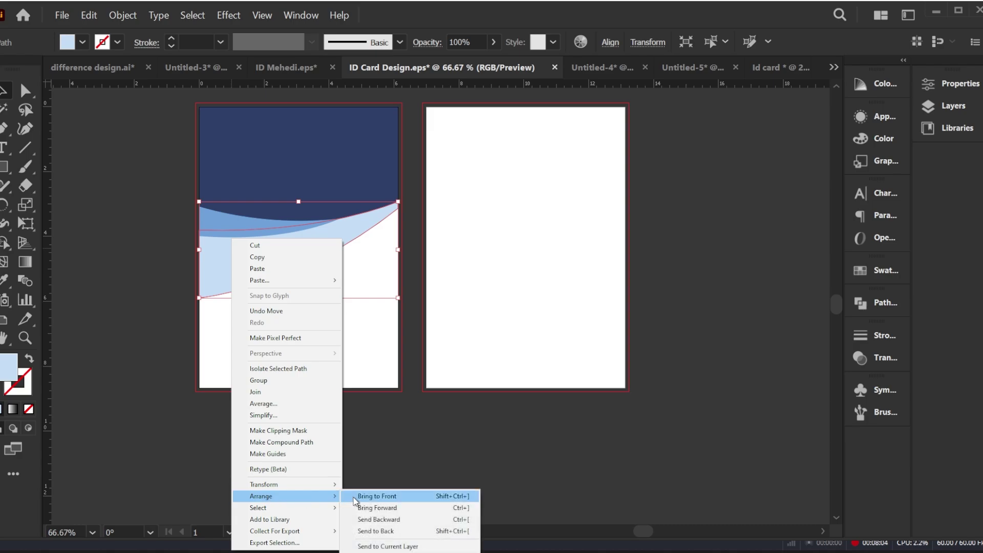
left_click(376, 496)
left_click(150, 305)
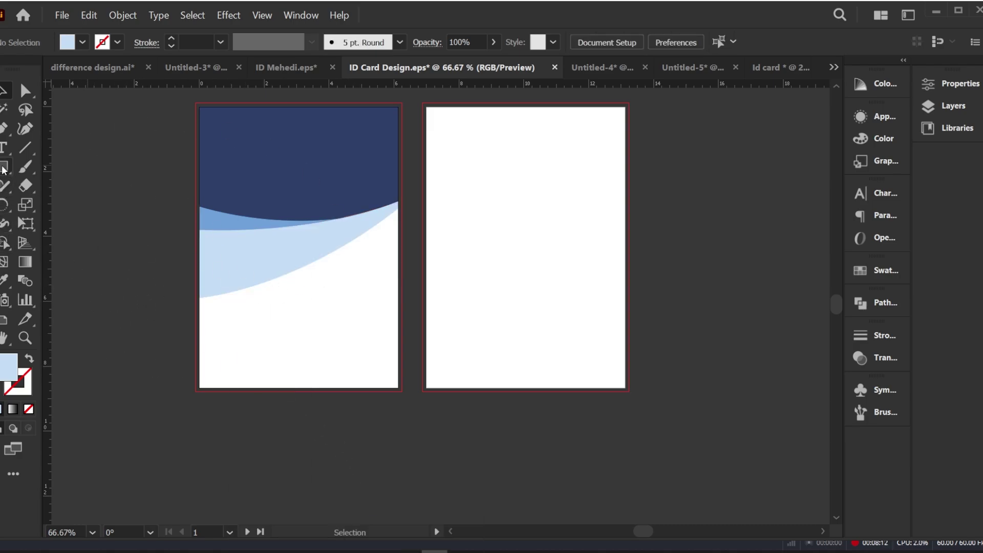
left_click_drag(4, 170, 44, 204)
Step: Draw a circle beside the front card and fill it with pure white FFFFFF
left_click_drag(135, 167, 173, 203)
double_click(9, 364)
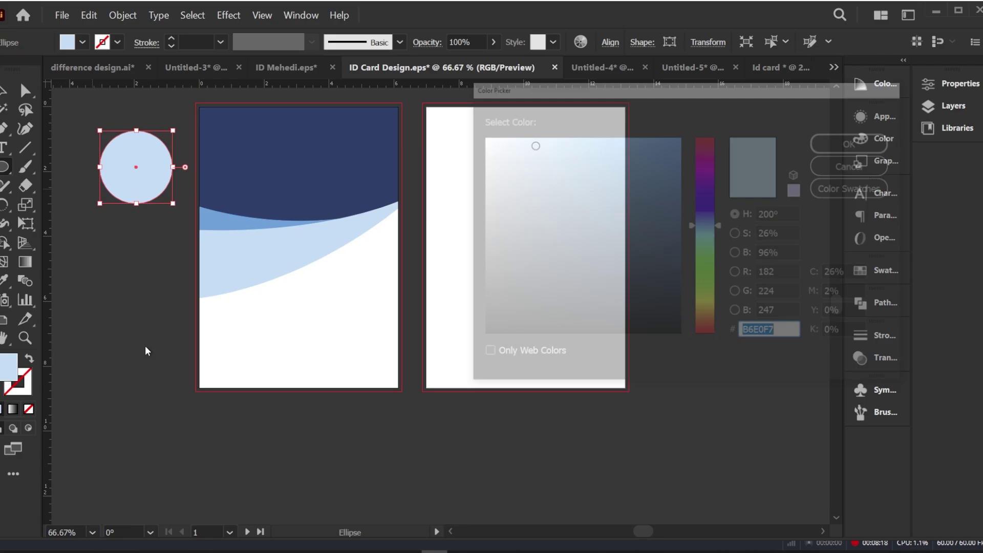
left_click(476, 134)
left_click(475, 134)
left_click(855, 141)
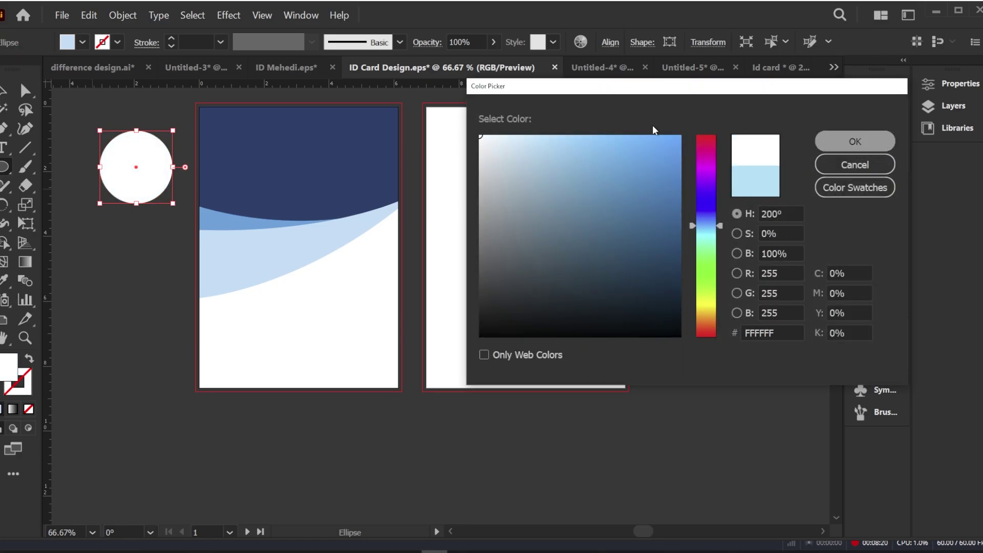
Step: Move the white circle onto the front card's navy header and resize it to fit
left_click(56, 184)
left_click_drag(128, 174, 283, 140)
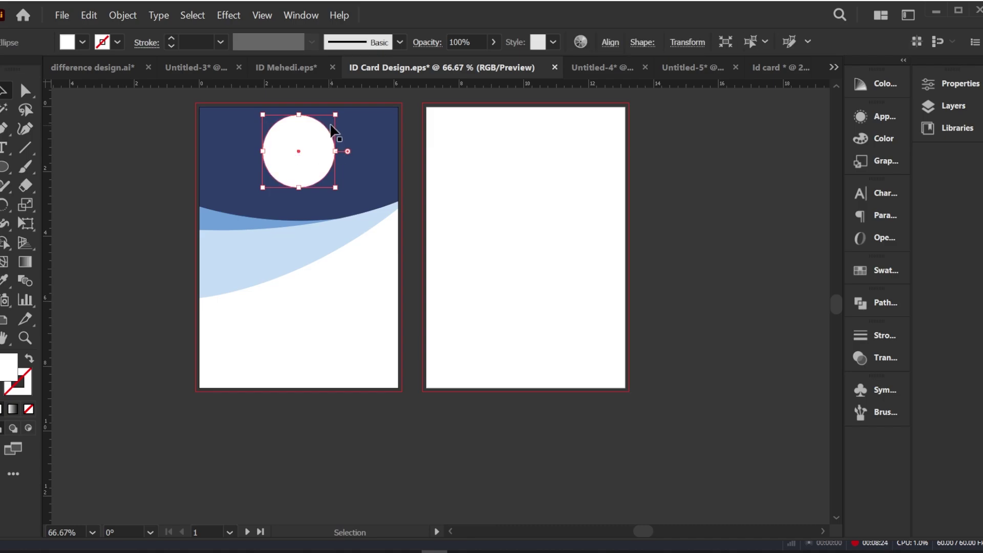
left_click_drag(333, 117, 300, 151)
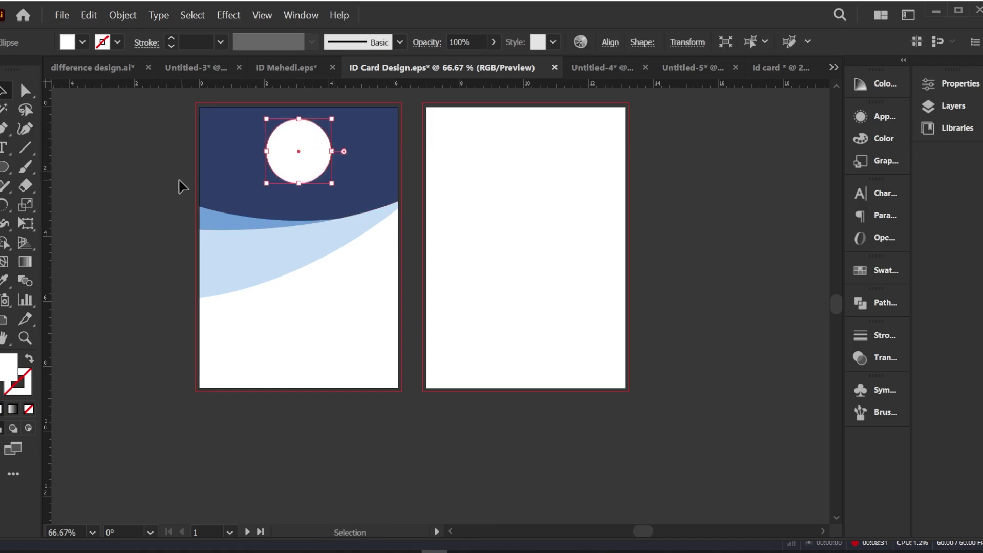
left_click(499, 167)
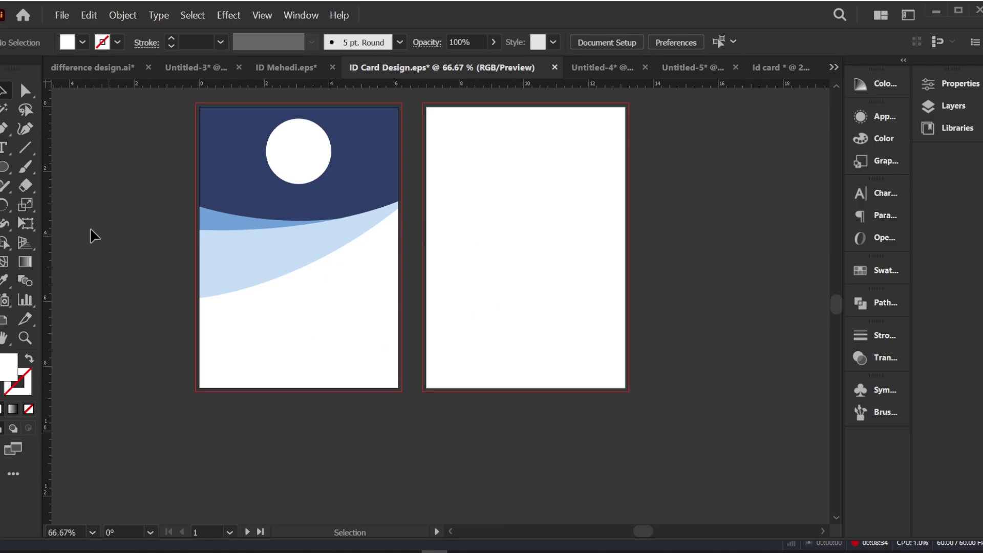
right_click(4, 166)
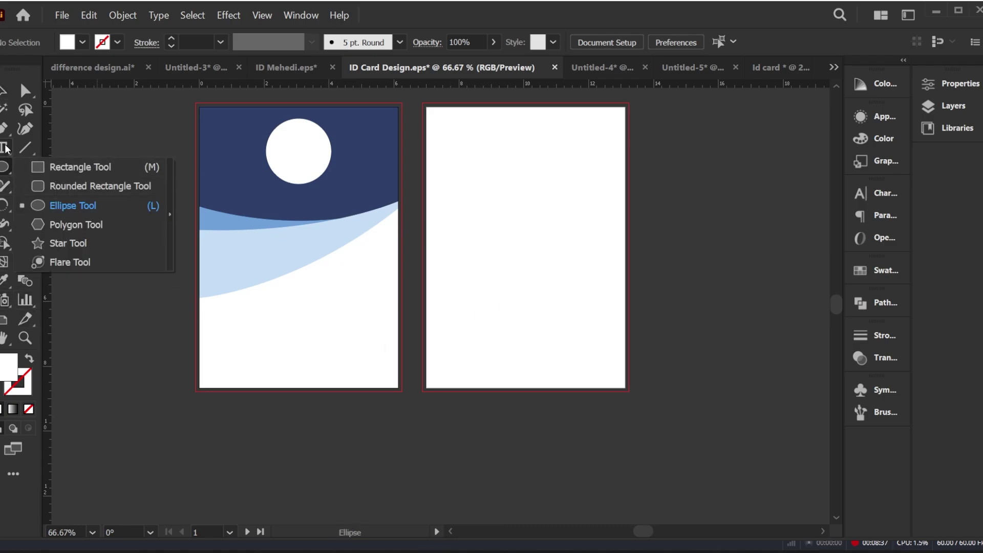
Step: Draw a closed shape over the back card's lower part with a top edge arching up to the right
left_click(4, 128)
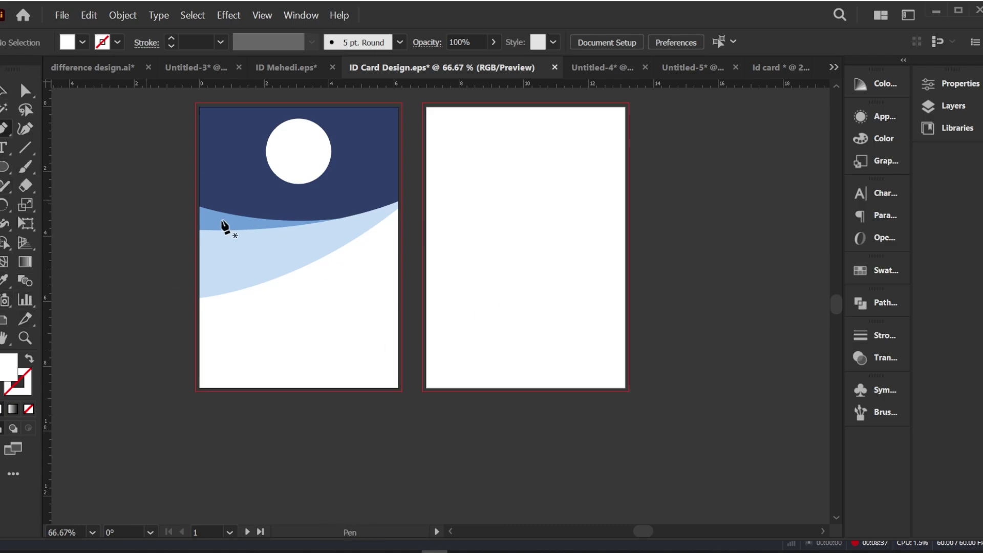
left_click(624, 253)
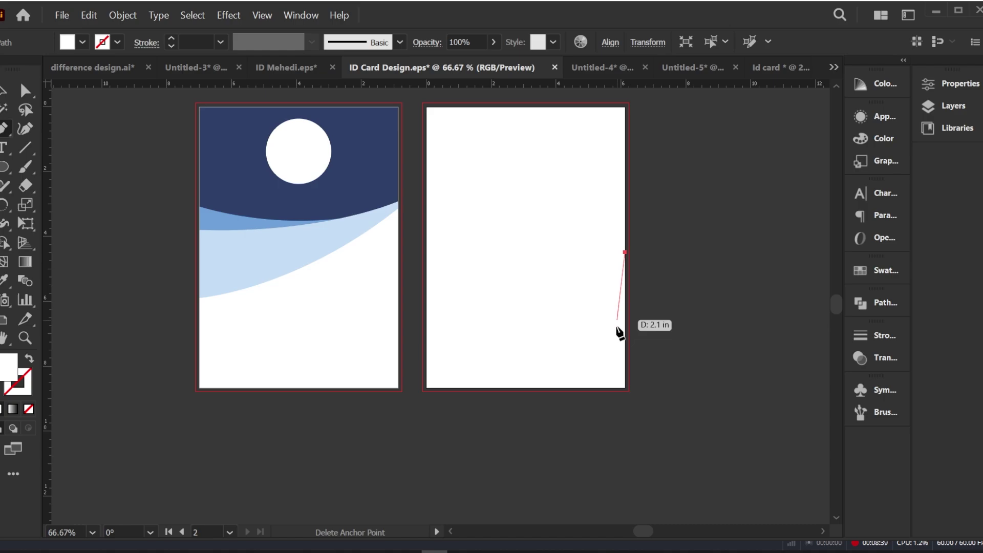
left_click(625, 388)
left_click(425, 387)
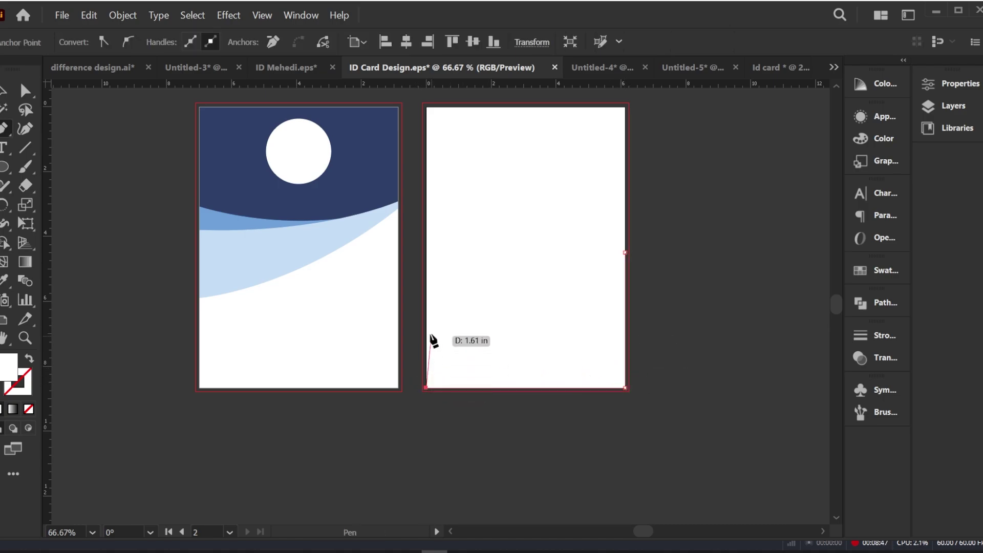
left_click(426, 288)
left_click_drag(625, 207, 777, 221)
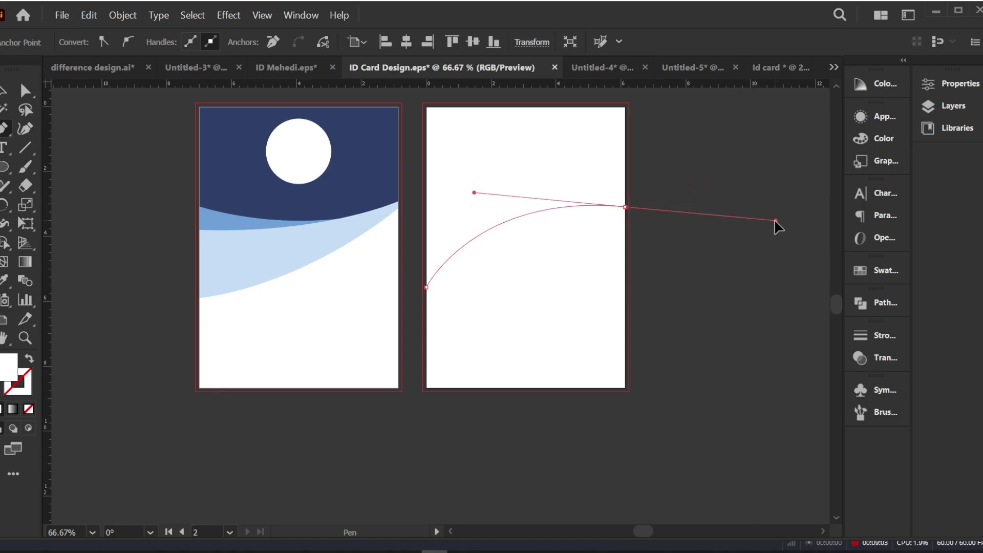
left_click(625, 206)
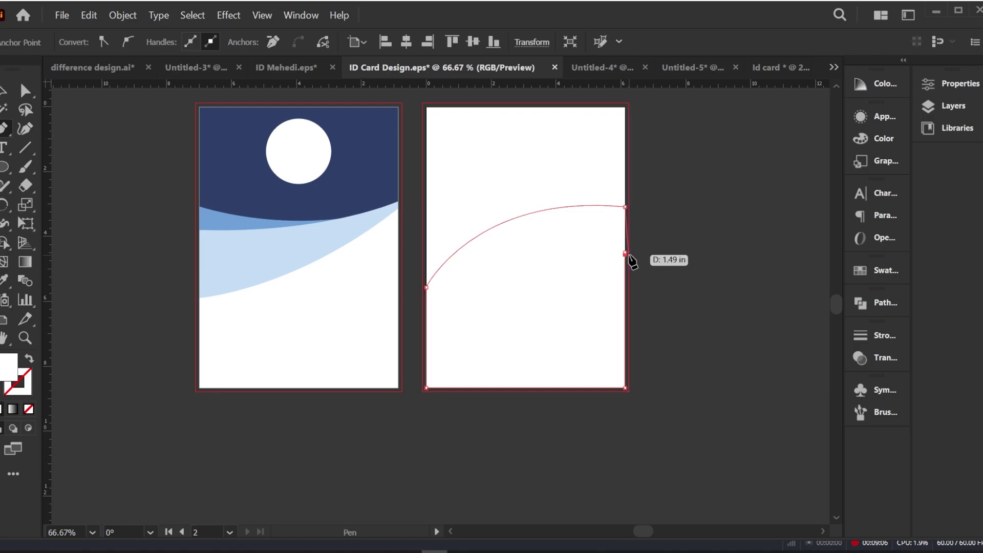
left_click(625, 252)
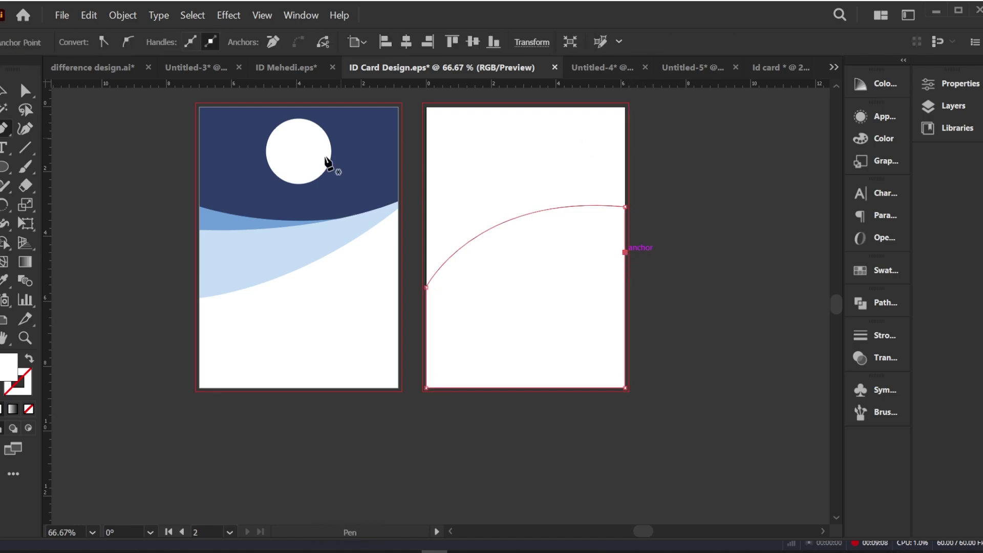
Step: Fill the curved shape with the light-blue band colour using the Eyedropper
key("v")
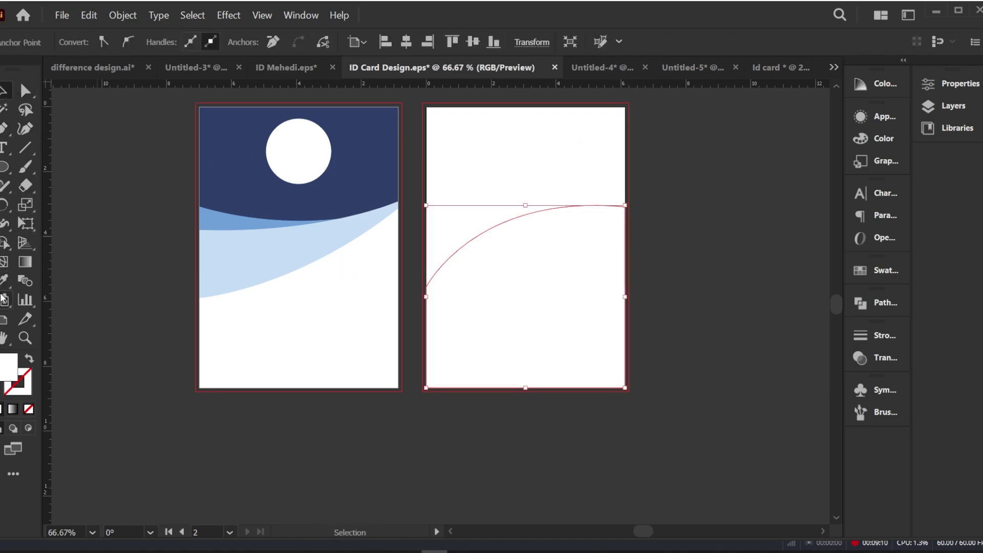
key("i")
left_click(233, 174)
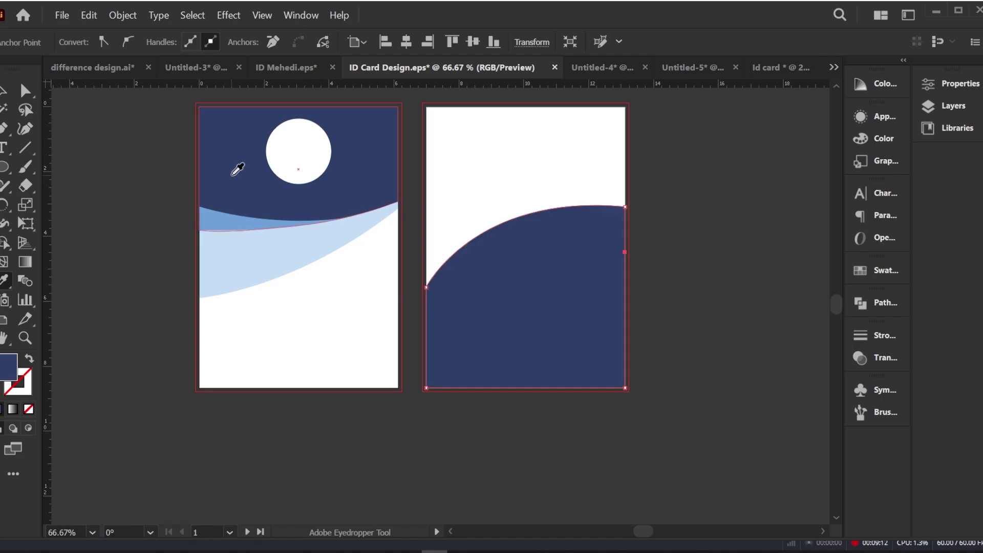
left_click(237, 232)
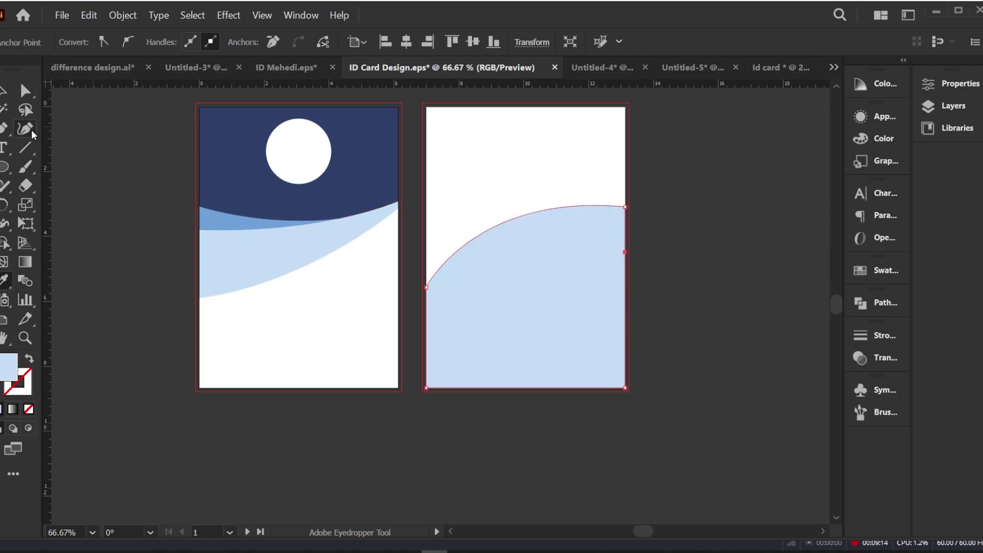
left_click(5, 92)
left_click(76, 161)
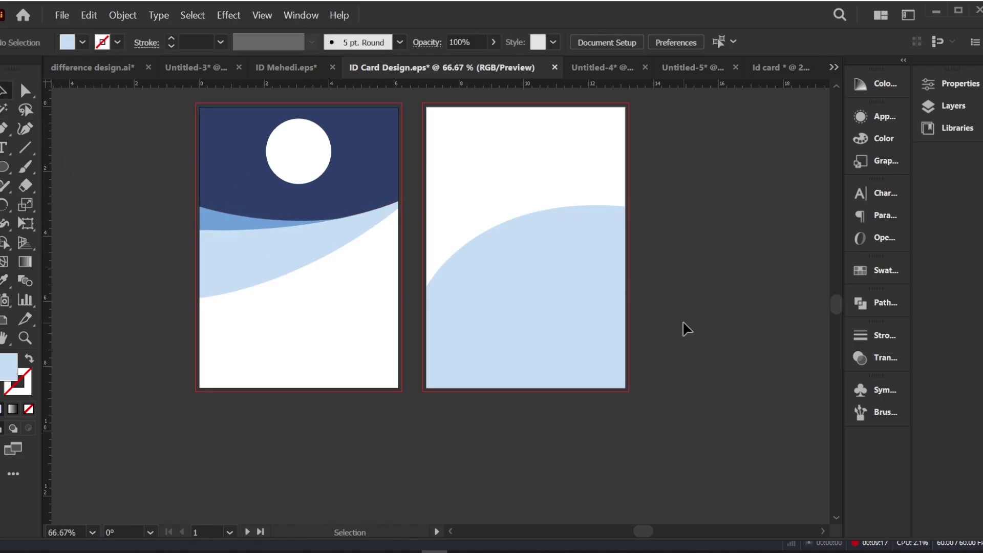
left_click(499, 276)
Step: Duplicate the light-blue curved shape with Edit > Copy and Edit > Paste in Front
left_click(684, 294)
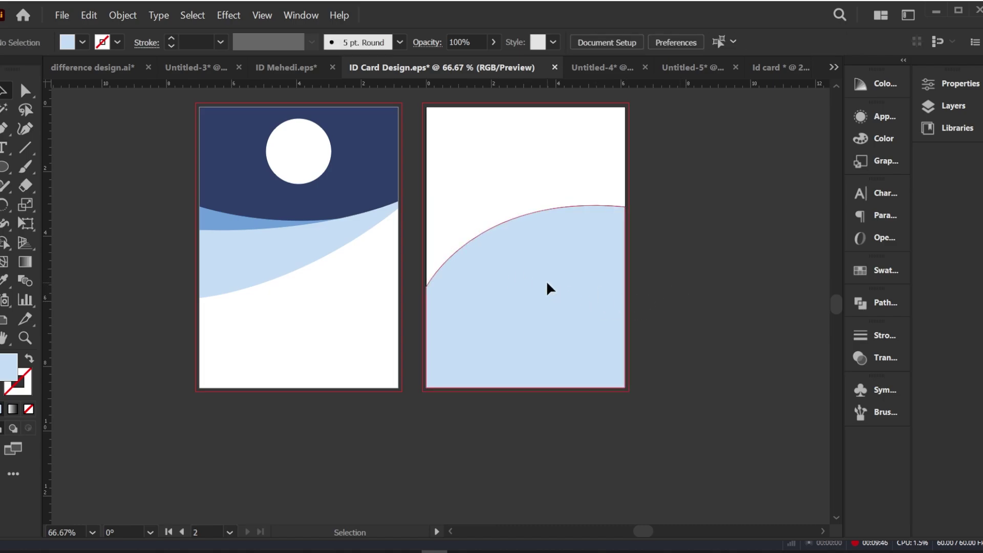
left_click(547, 283)
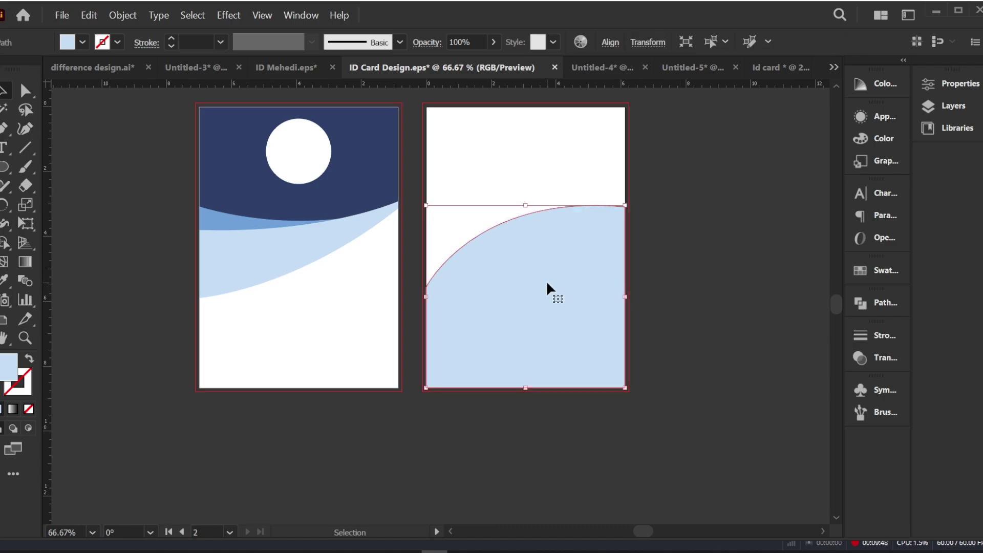
left_click(88, 15)
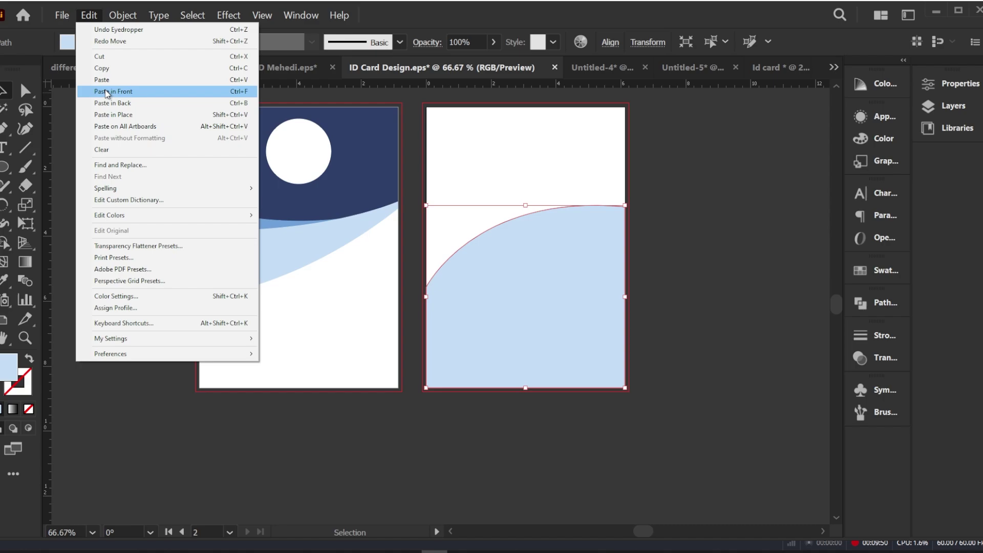
left_click(102, 72)
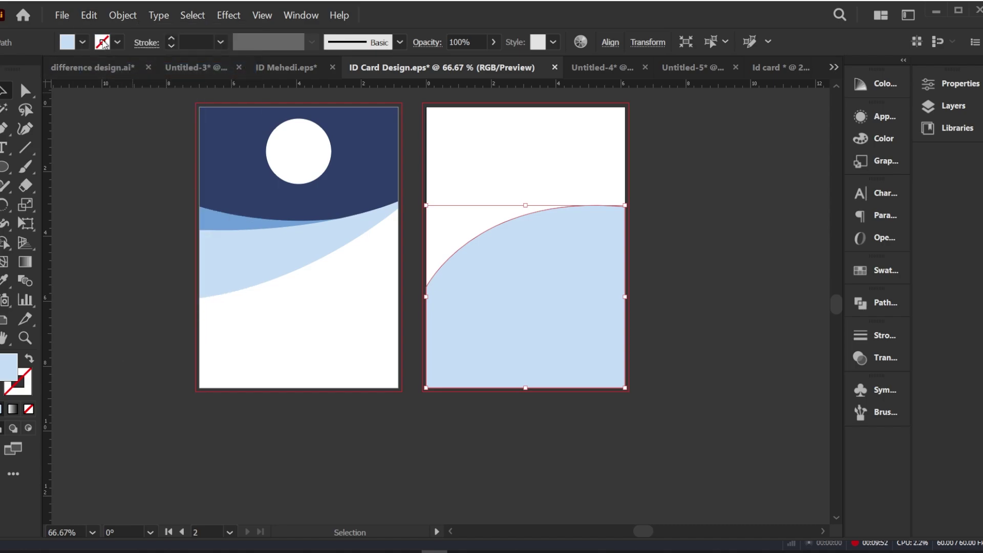
left_click(89, 15)
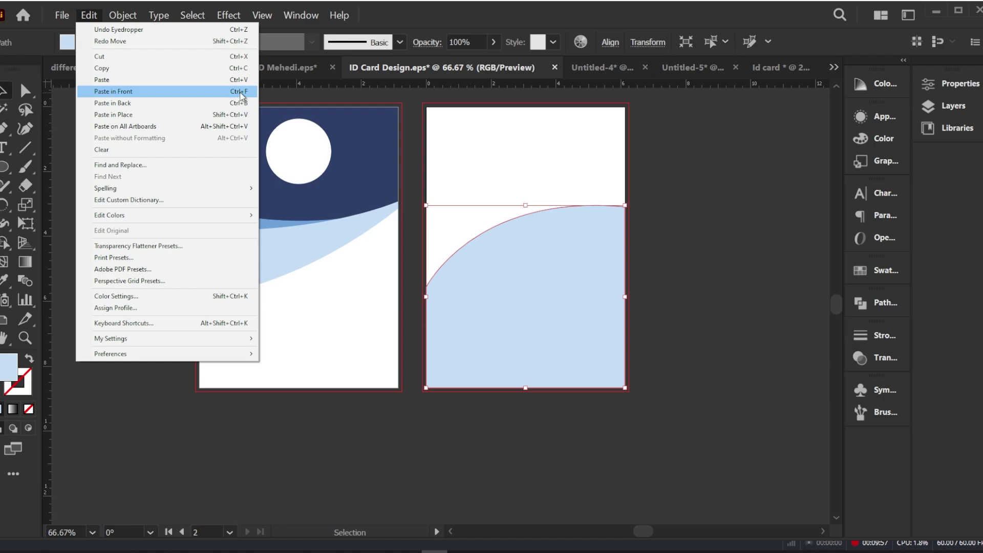
left_click(241, 93)
Step: Lower the copy's left point and curve, then fill it with the front card's navy
left_click(26, 90)
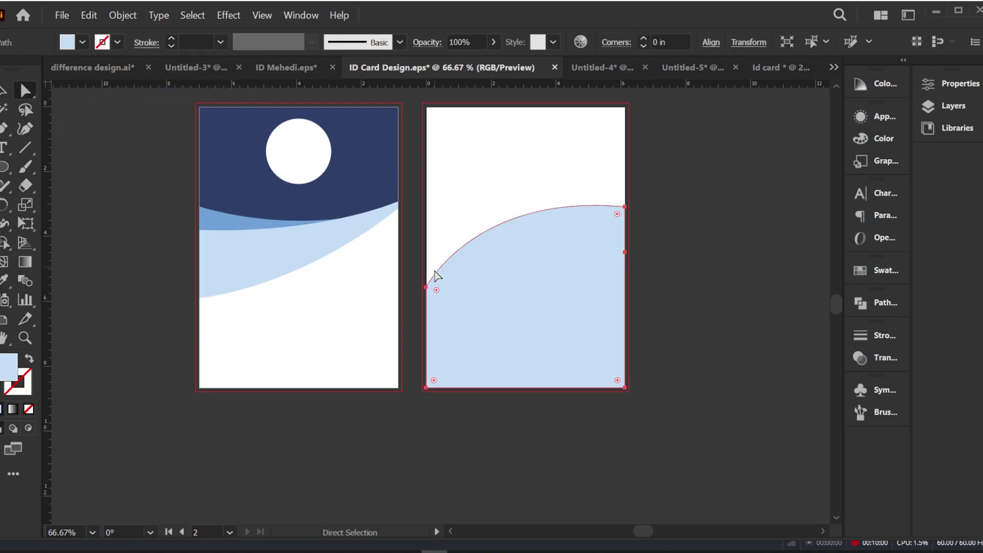
left_click_drag(427, 288, 427, 335)
left_click_drag(475, 194, 509, 218)
left_click(4, 91)
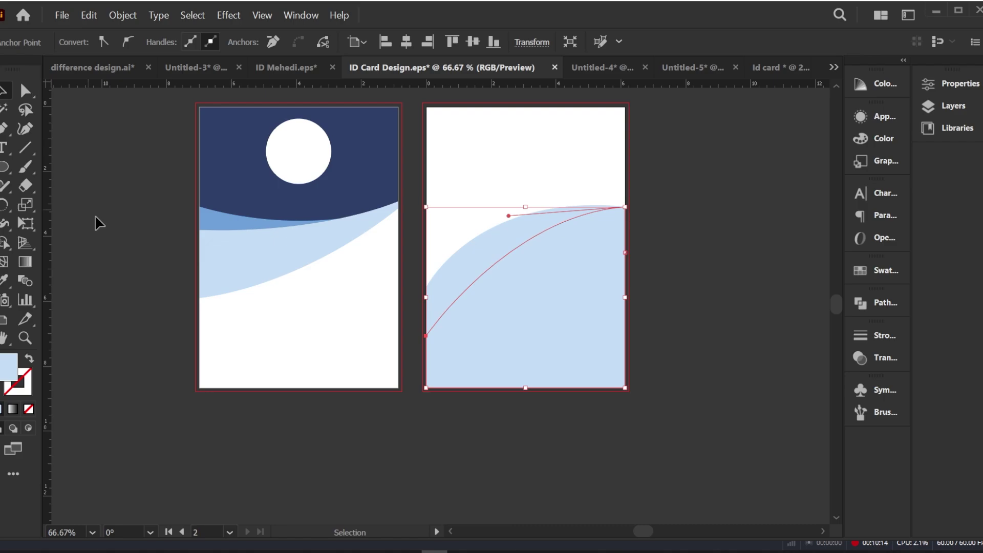
left_click(5, 280)
left_click(224, 176)
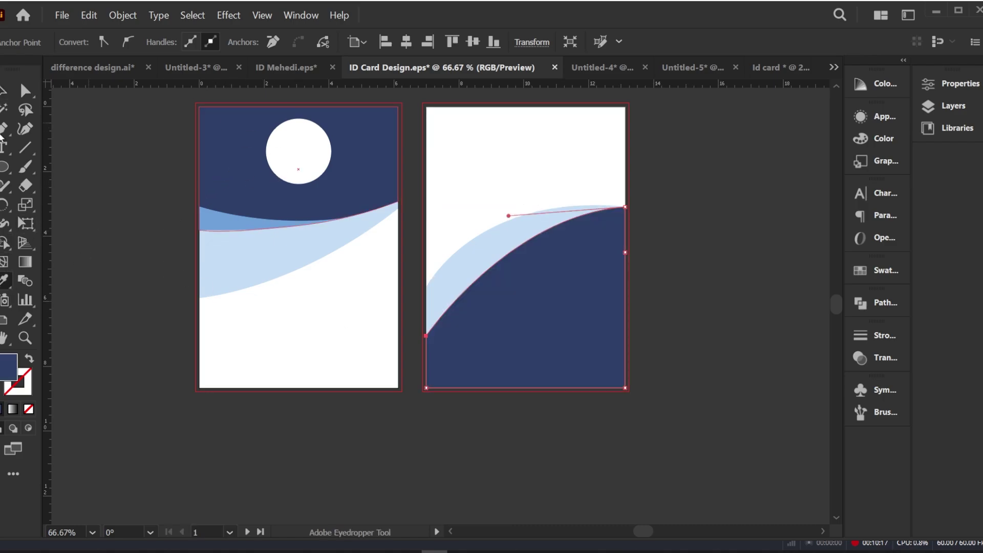
left_click(4, 91)
left_click(106, 224)
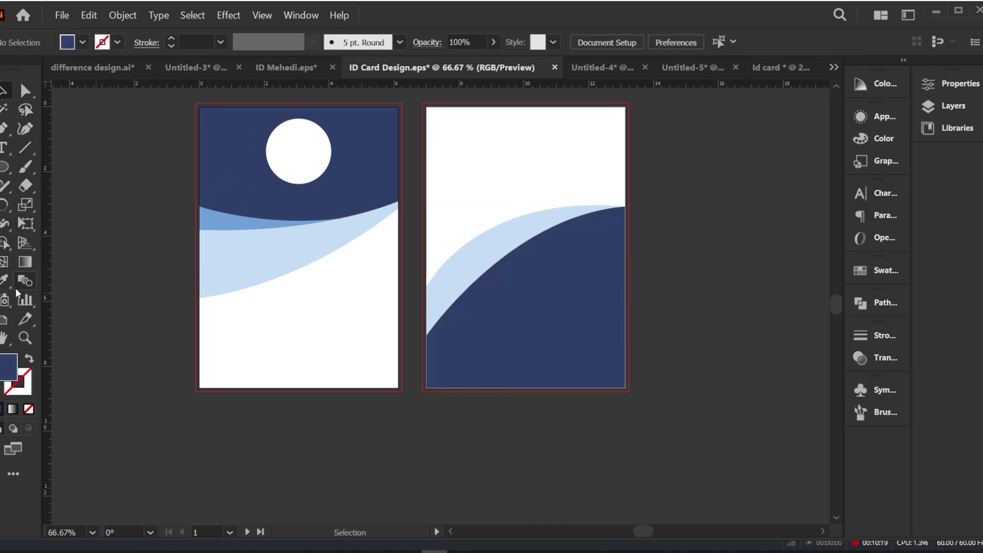
Step: Draw a closed shape across the back card's middle with a curved top edge
left_click(4, 131)
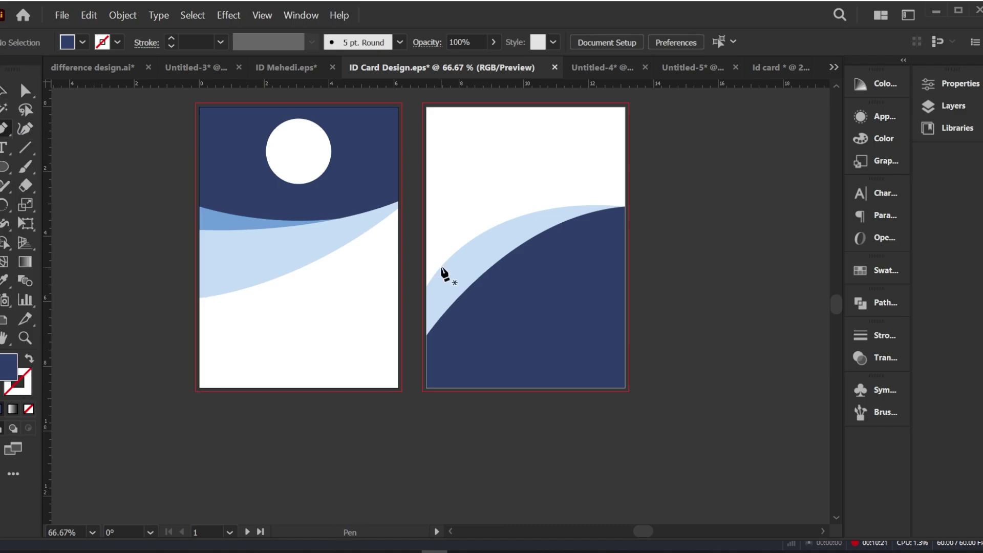
left_click(426, 222)
left_click_drag(623, 247, 754, 237)
scroll(630, 248, "up", 2)
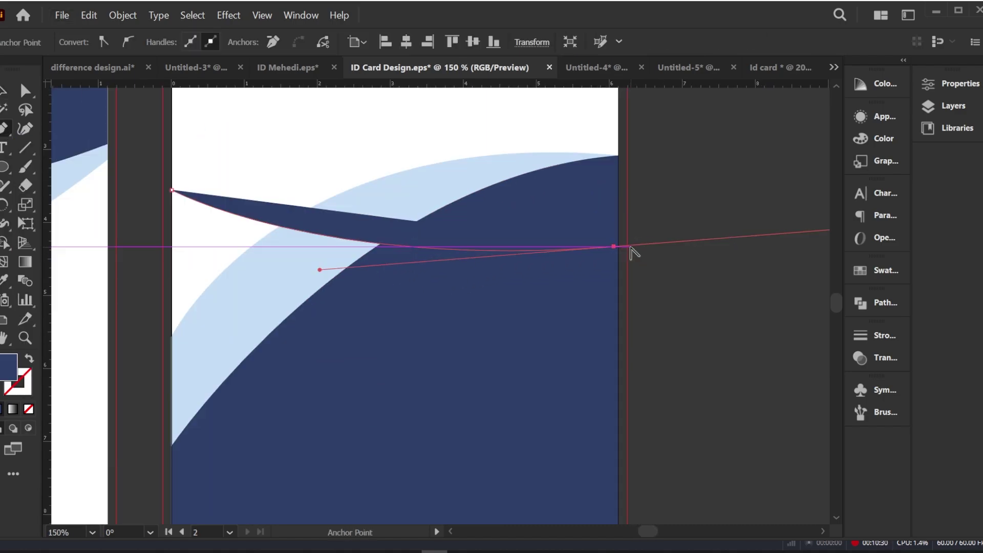
scroll(634, 249, "up", 2)
left_click(598, 248)
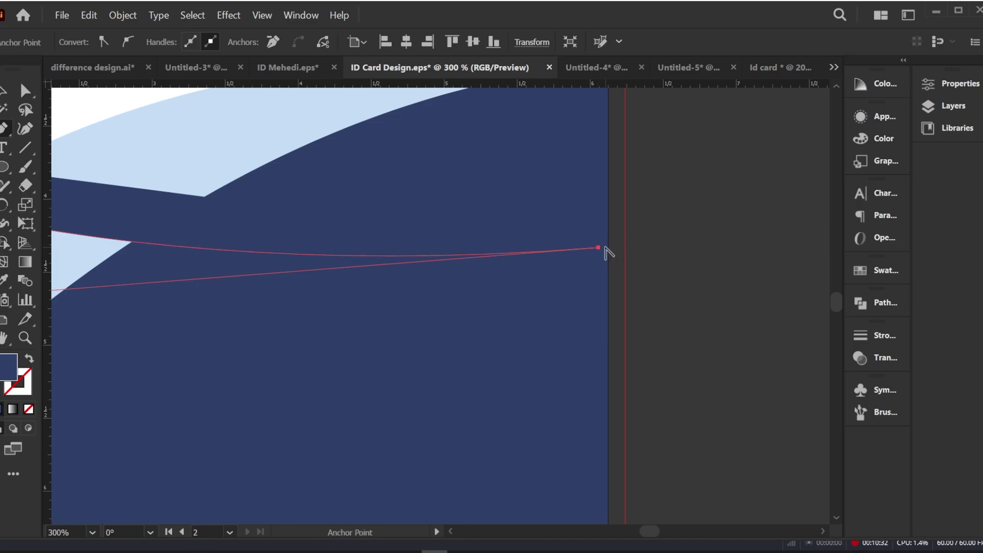
left_click(608, 247)
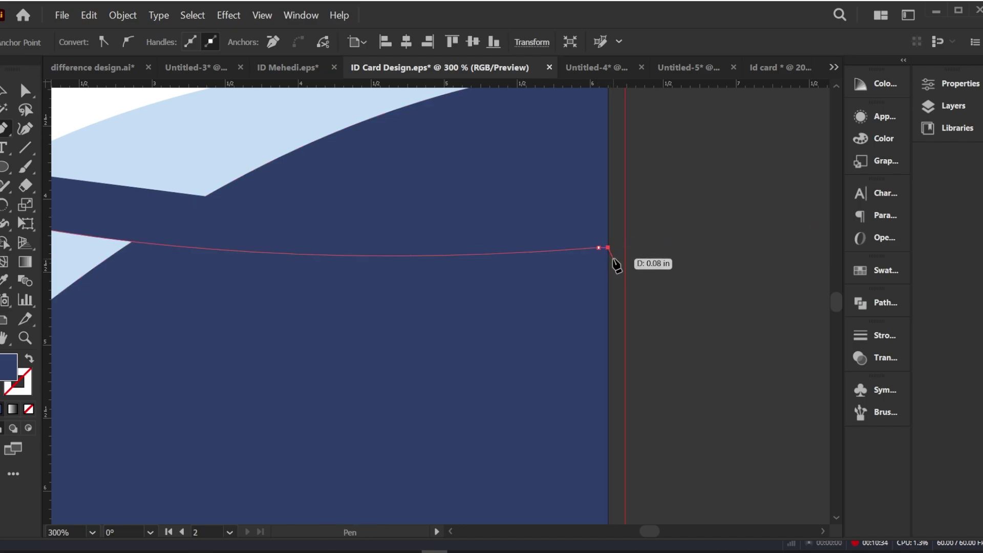
scroll(613, 260, "down", 1)
scroll(613, 260, "down", 3)
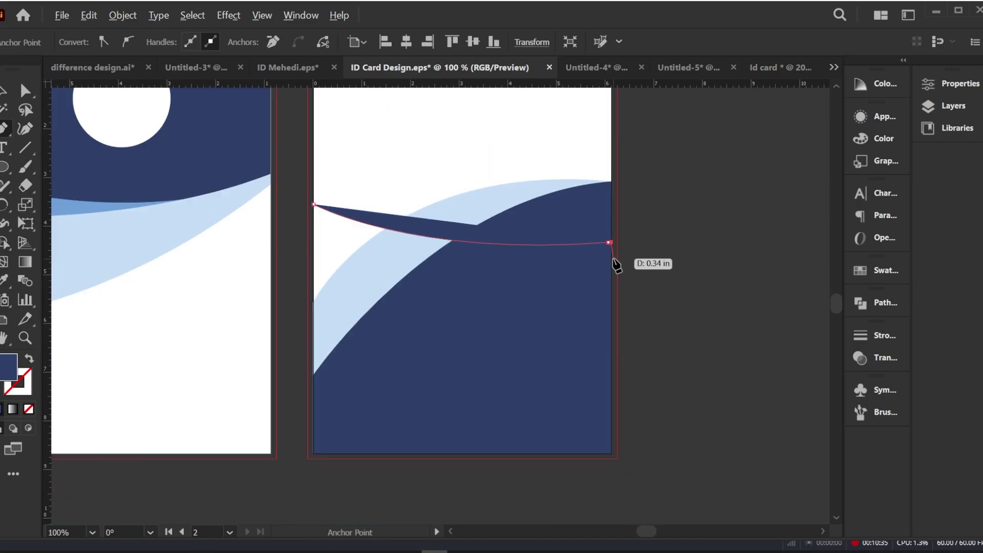
left_click(611, 341)
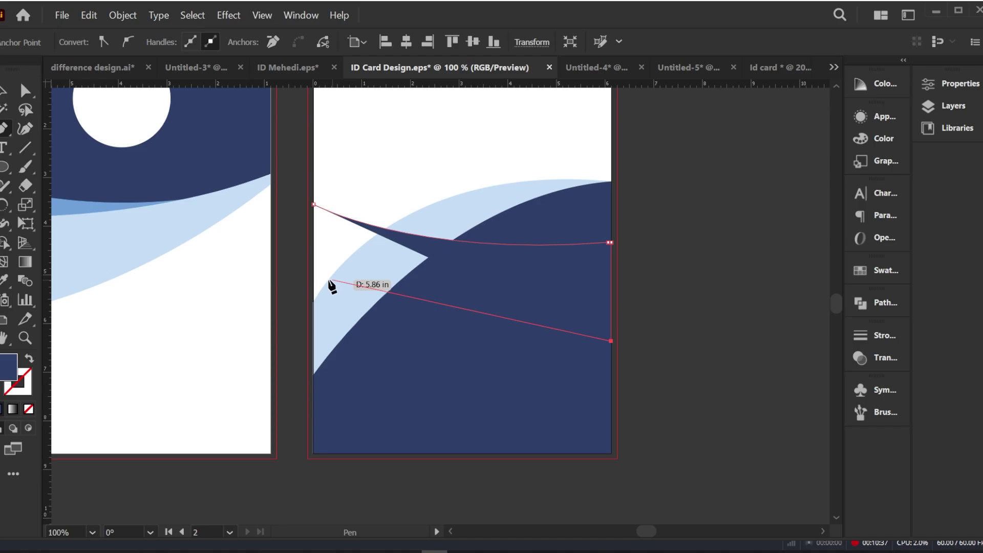
left_click(313, 341)
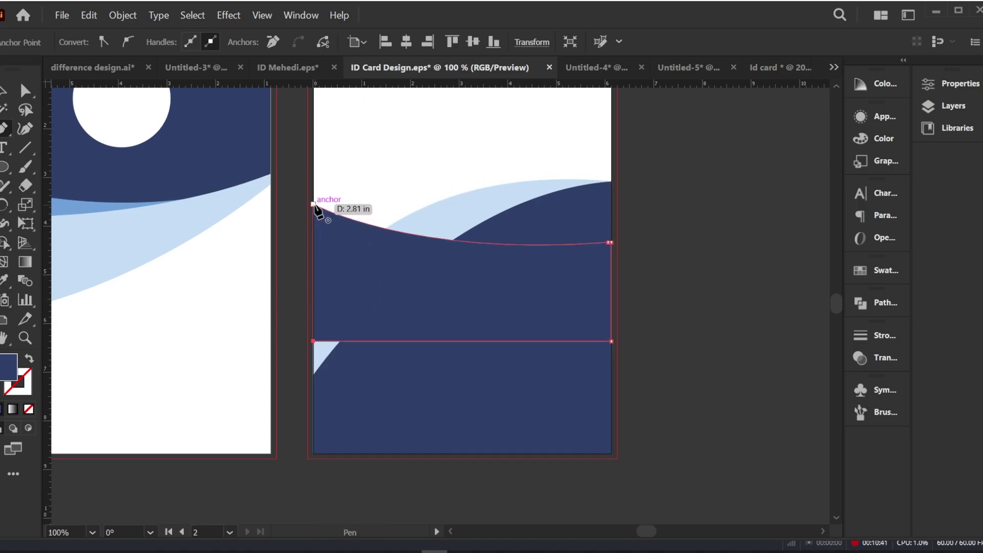
left_click(313, 204)
Step: Bring the new curved-top shape to the front with Arrange > Bring to Front, then reselect it
left_click(3, 93)
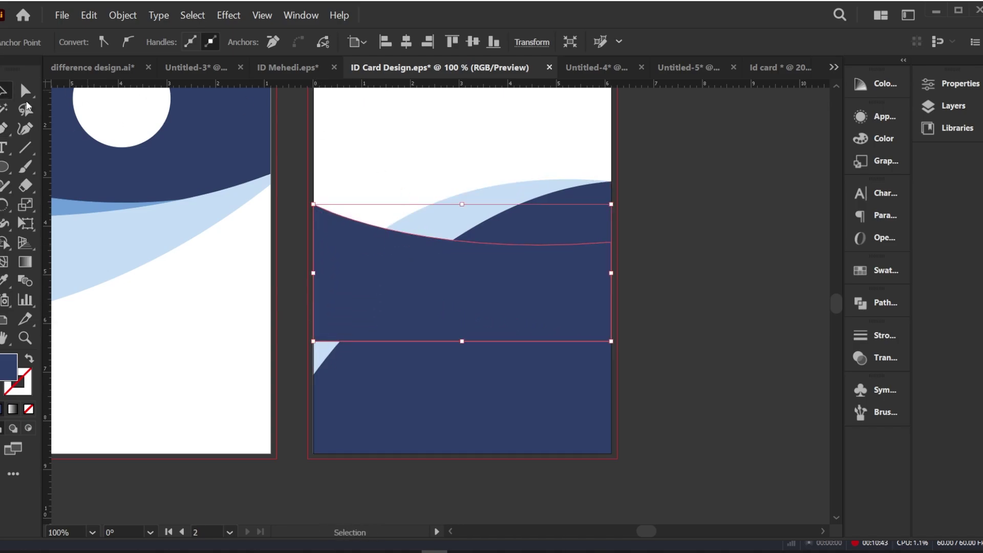
left_click(656, 193)
left_click_drag(579, 189, 580, 190)
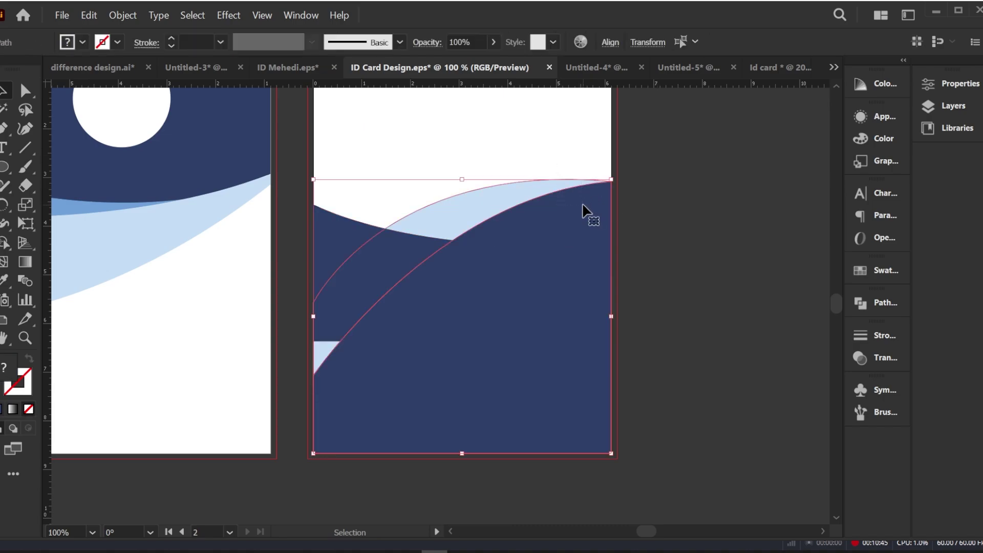
right_click(574, 203)
mouse_move(609, 435)
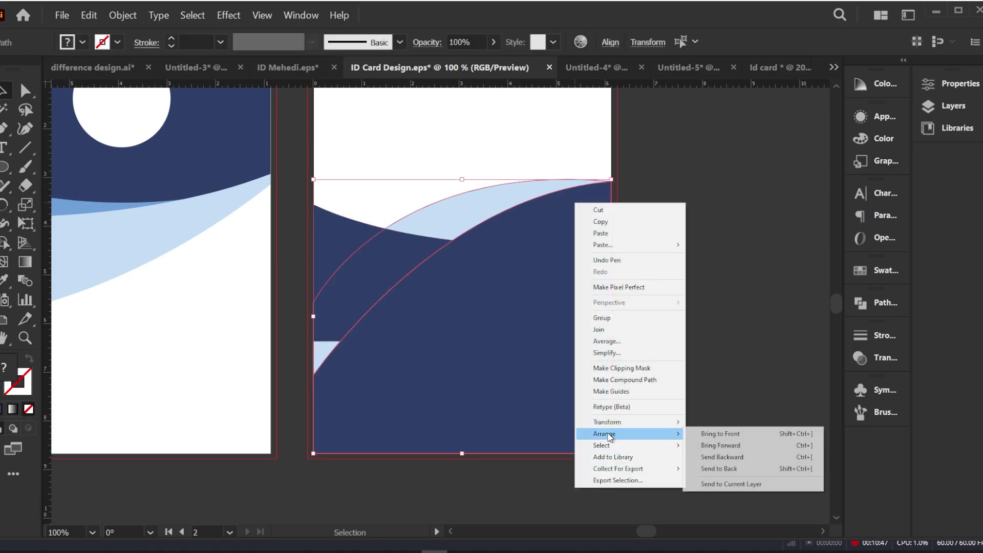
left_click(719, 435)
left_click(711, 302)
left_click(375, 260)
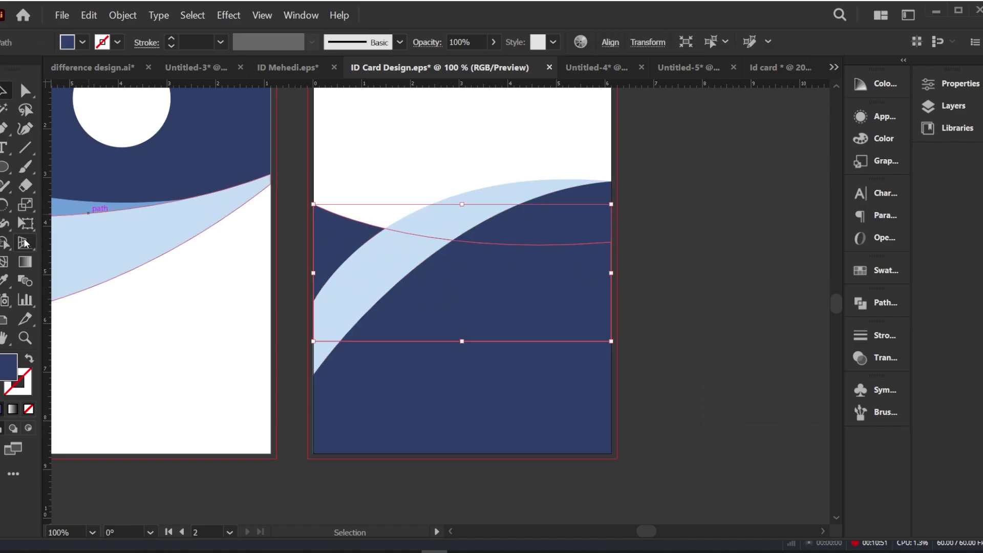
Step: Fill the card-back band with the light-blue circle's colour using the Eyedropper
scroll(149, 223, "down", 3)
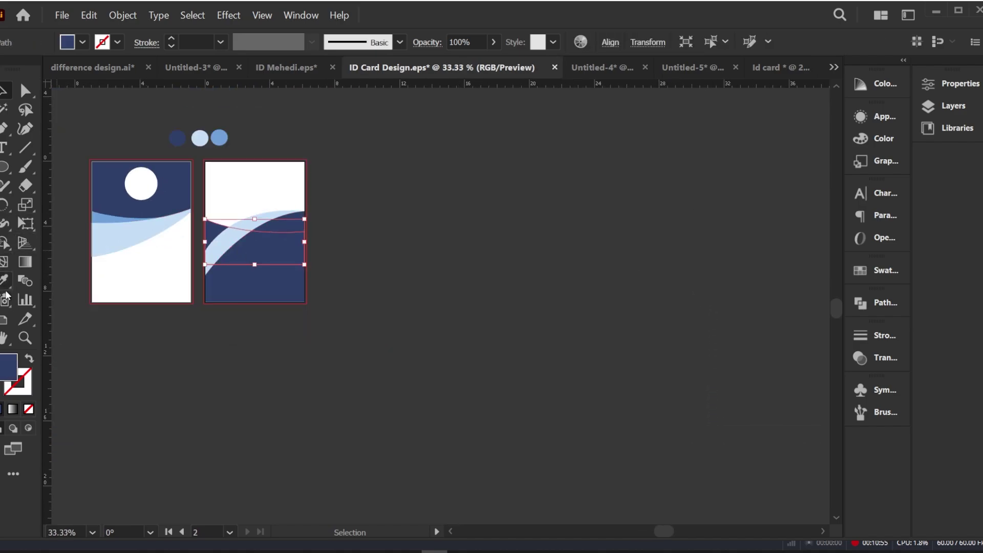
left_click(4, 281)
left_click(222, 141)
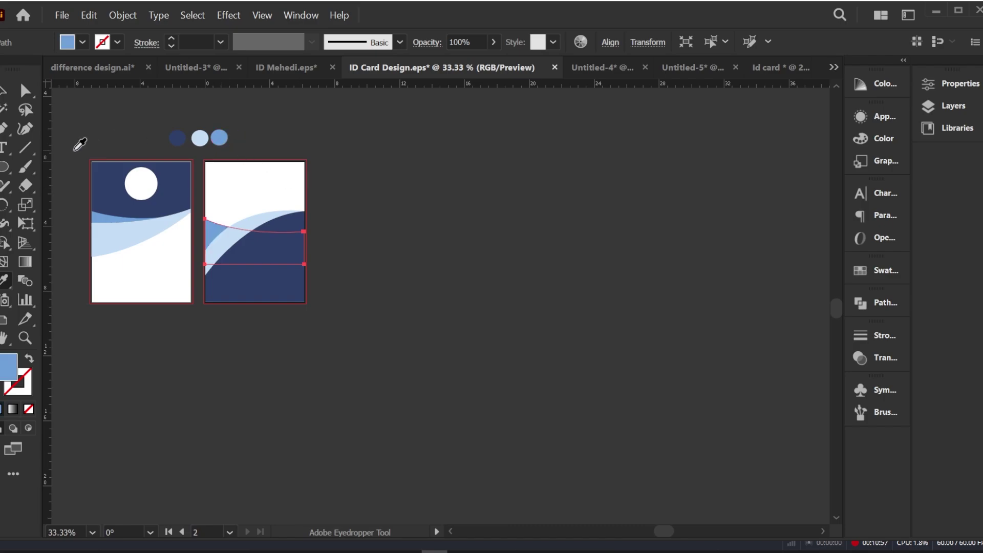
left_click(3, 94)
left_click(198, 229)
scroll(197, 230, "up", 2)
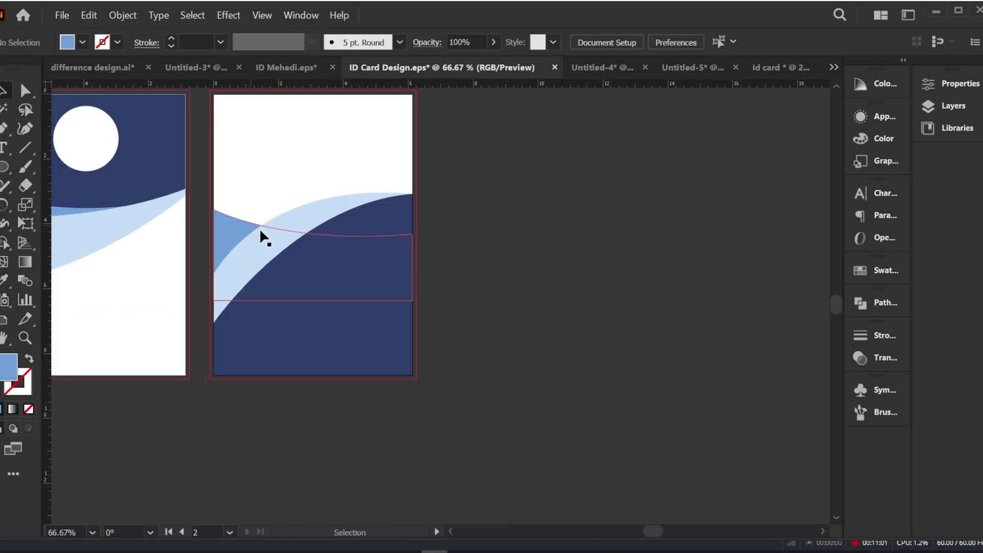
left_click_drag(300, 214, 436, 292)
left_click(377, 302)
key("i")
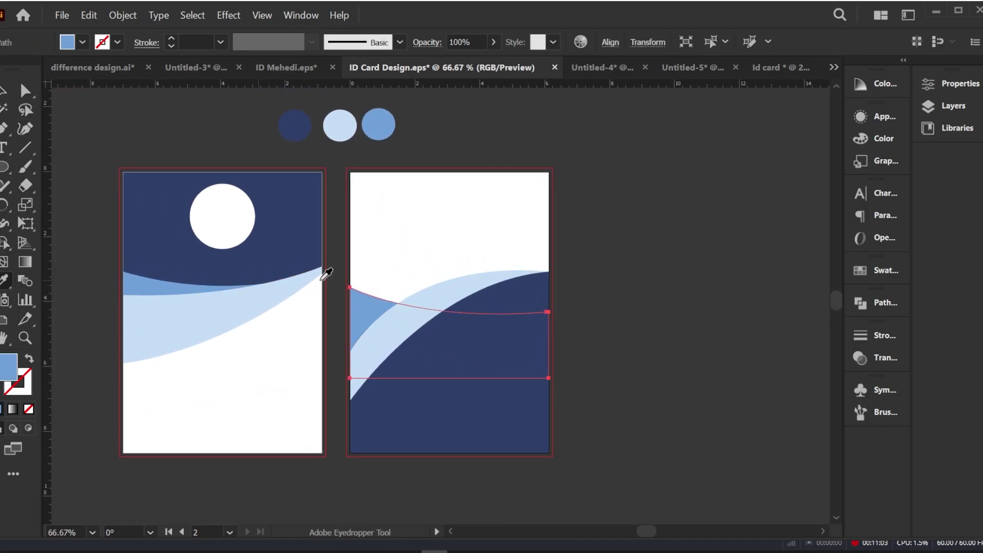
left_click(437, 284)
left_click(4, 93)
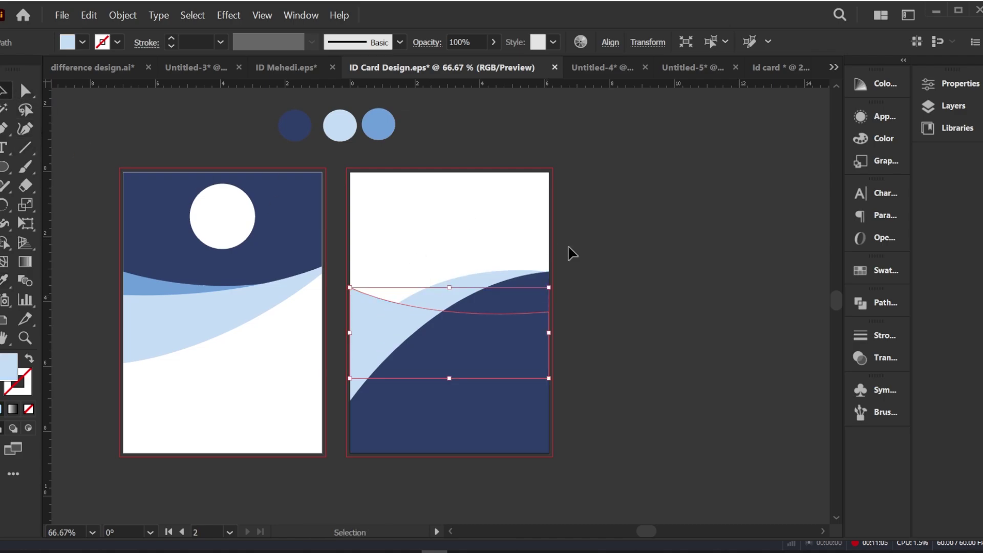
left_click(619, 265)
Step: Try the card-back light wave in mid blue at about 62% opacity
left_click(476, 286)
key("i")
left_click(343, 127)
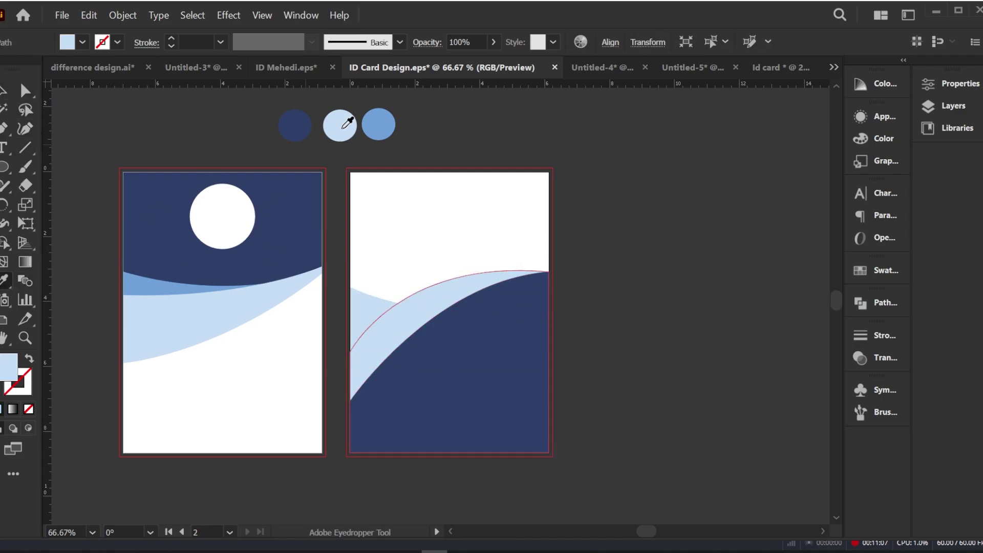
left_click(378, 116)
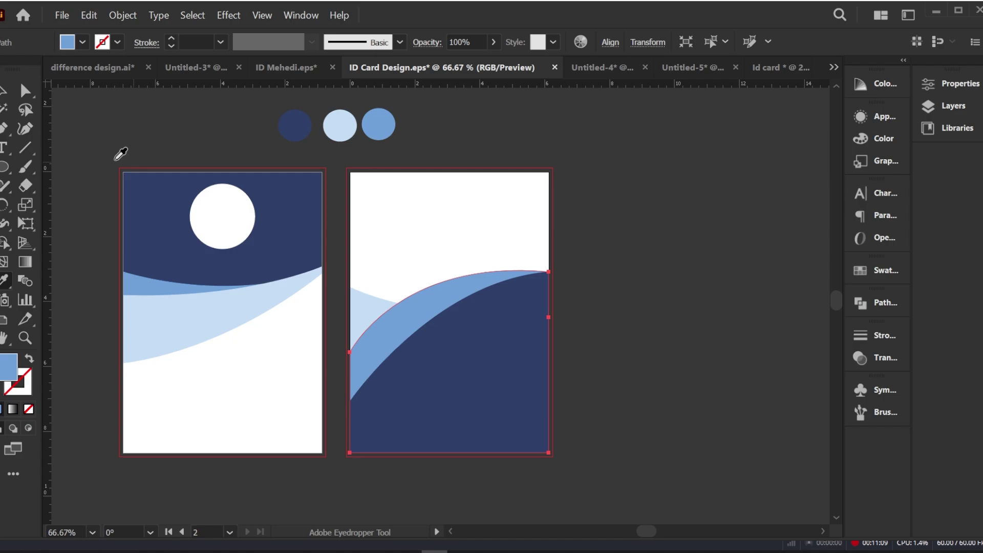
left_click(4, 93)
left_click(560, 287)
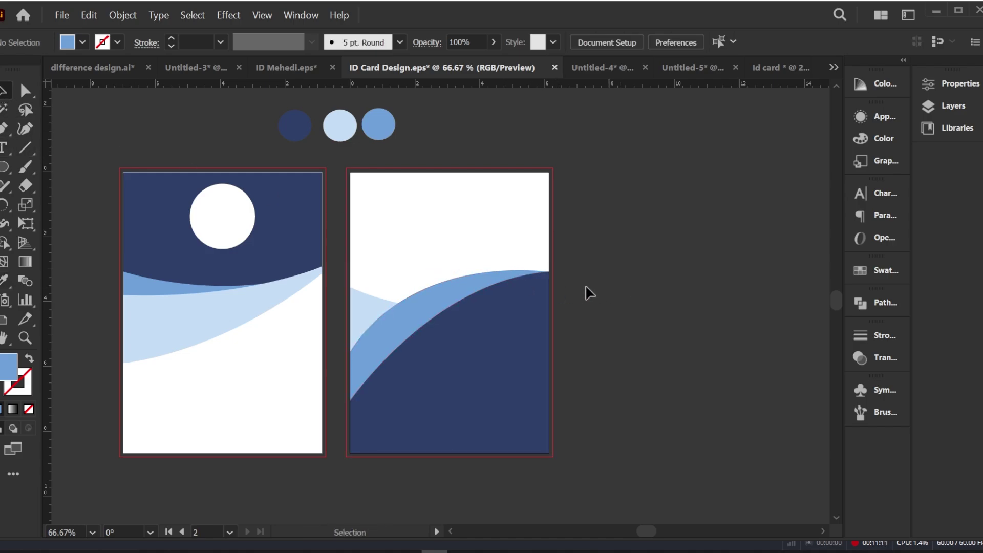
left_click(441, 290)
left_click(493, 42)
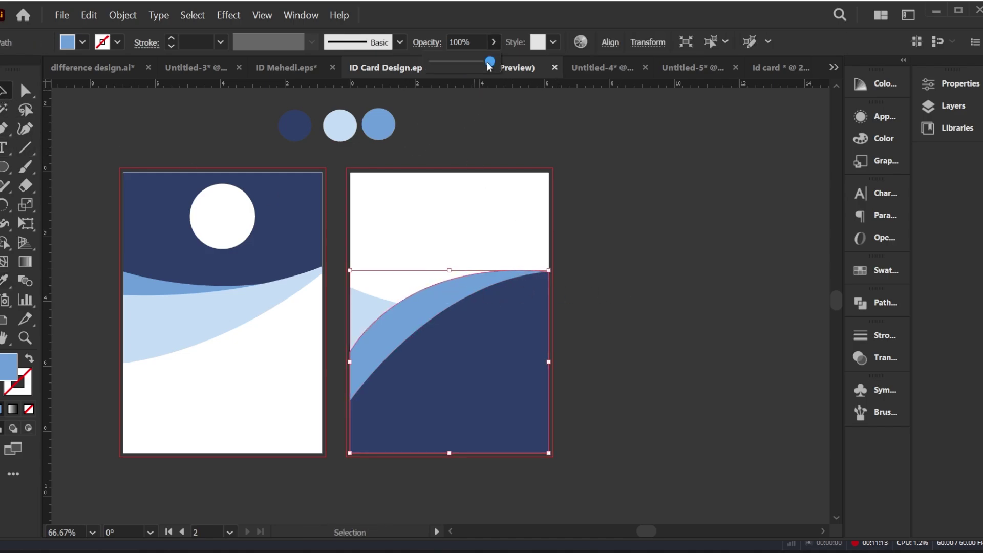
mouse_move(490, 61)
left_mouse_down()
mouse_move(466, 66)
mouse_move(490, 66)
left_mouse_up()
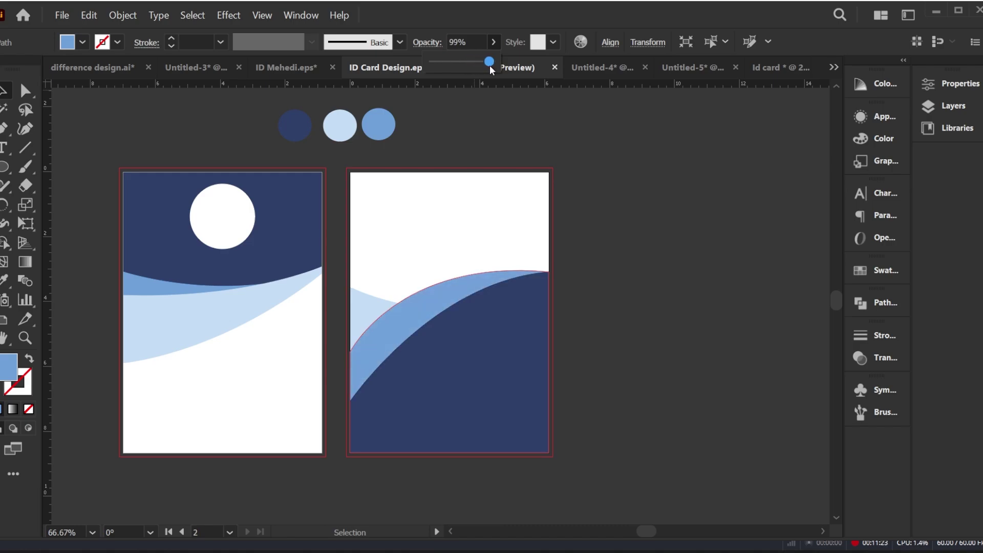
Step: Return the wave to light blue at full opacity
left_click(4, 276)
left_click(345, 127)
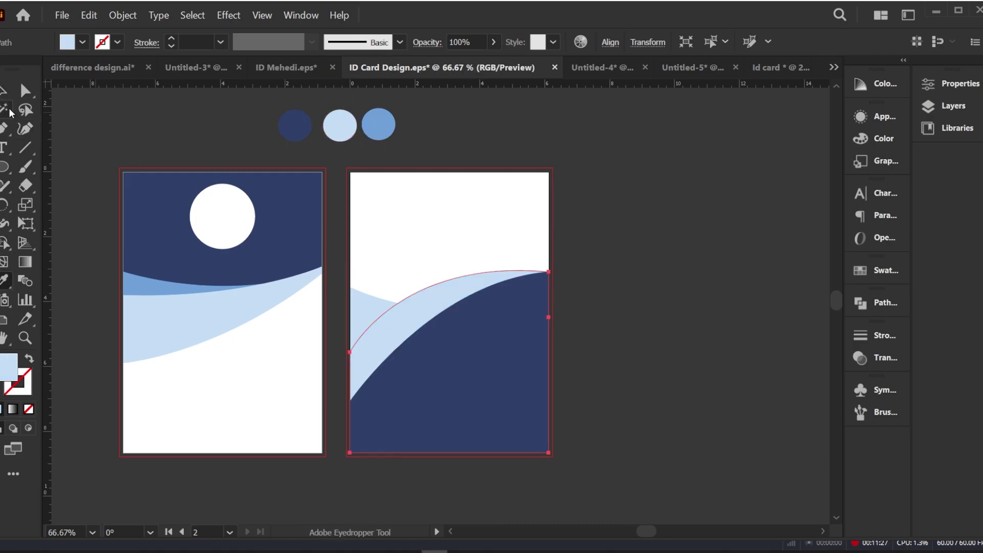
left_click(4, 91)
left_click(194, 146)
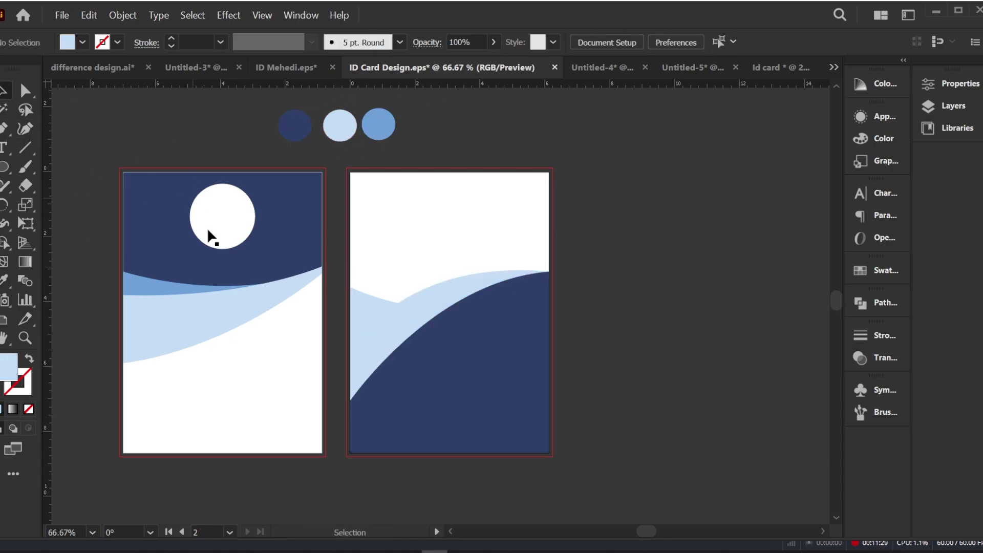
Step: Fill the band with mid blue and lower its opacity to about 59%
left_click(362, 312)
left_click(4, 282)
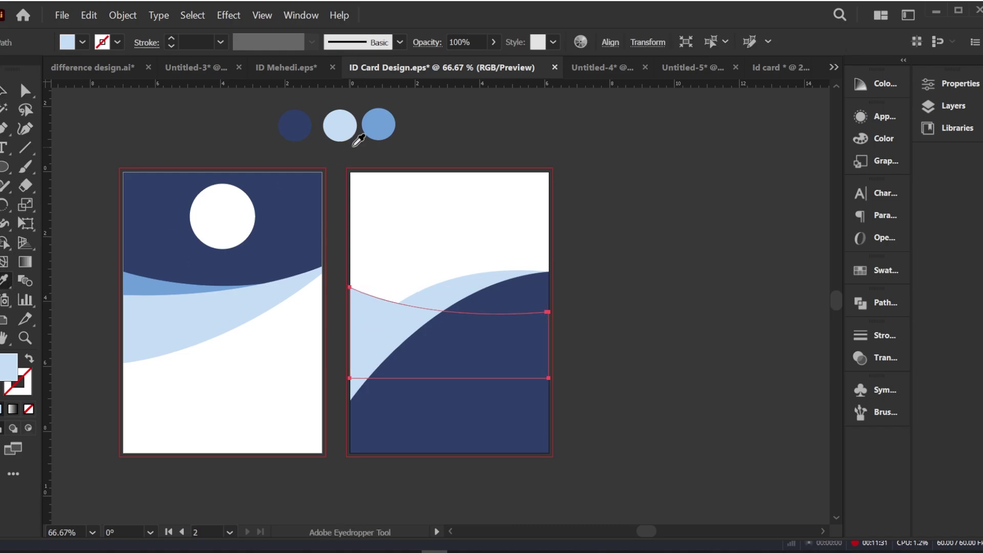
left_click(380, 135)
key("v")
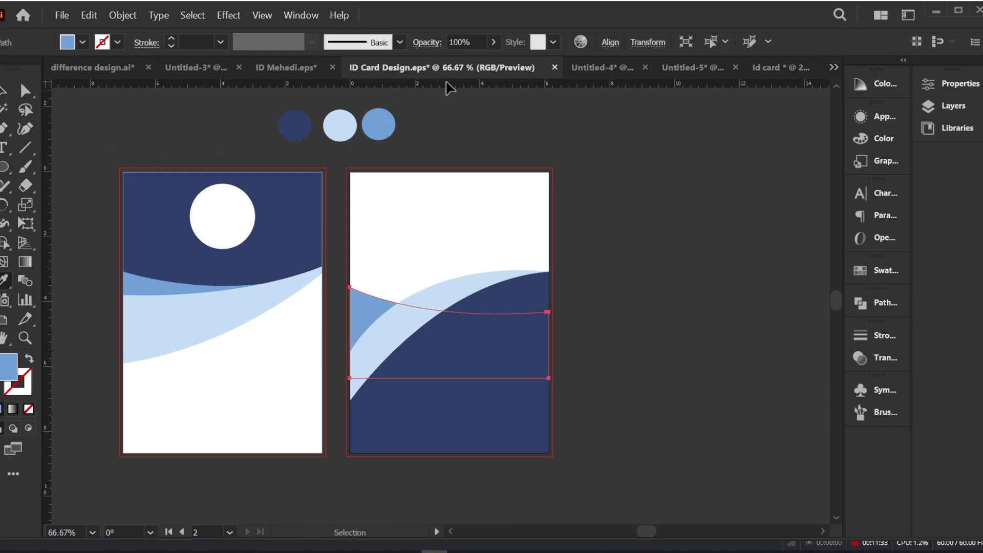
left_click(490, 48)
left_click_drag(491, 62, 466, 65)
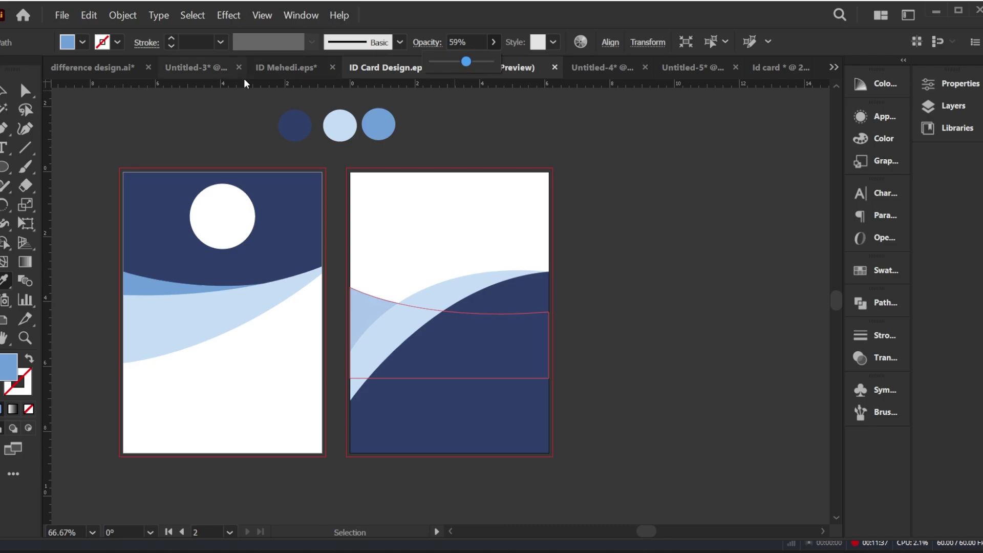
left_click(4, 92)
left_click(161, 142)
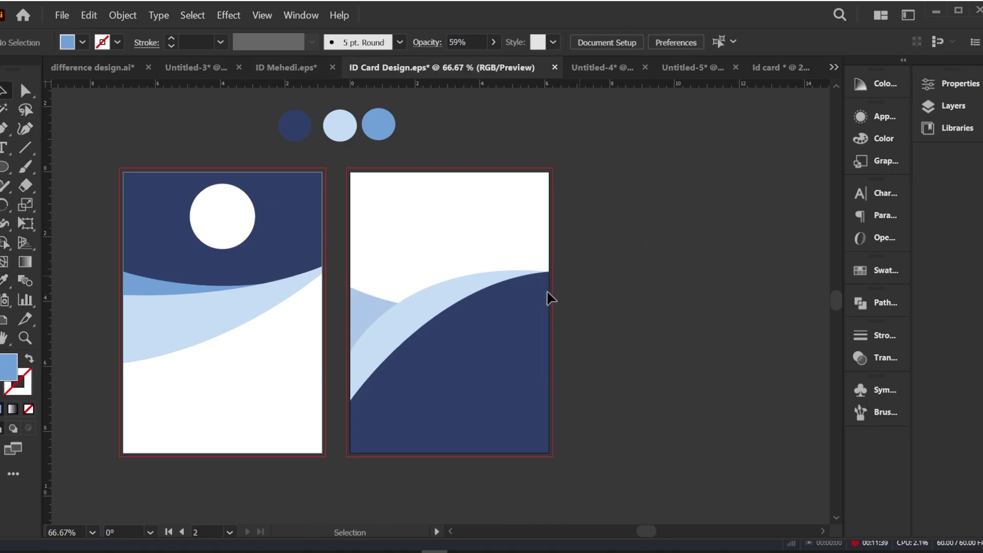
scroll(428, 336, "down", 1)
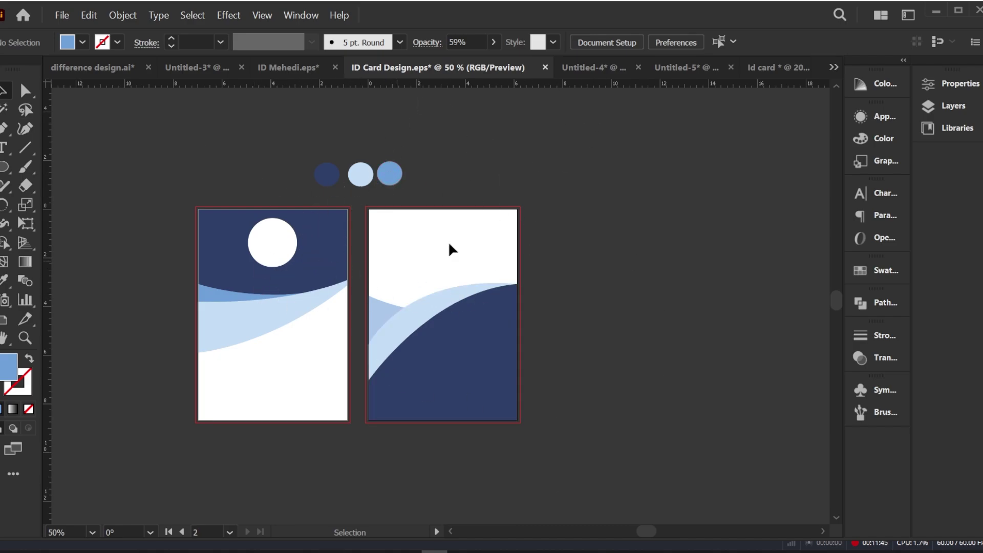
Step: Bring the ID details, barcode and logo from Untitled-4, shrunk and set low on the front card
left_click(576, 68)
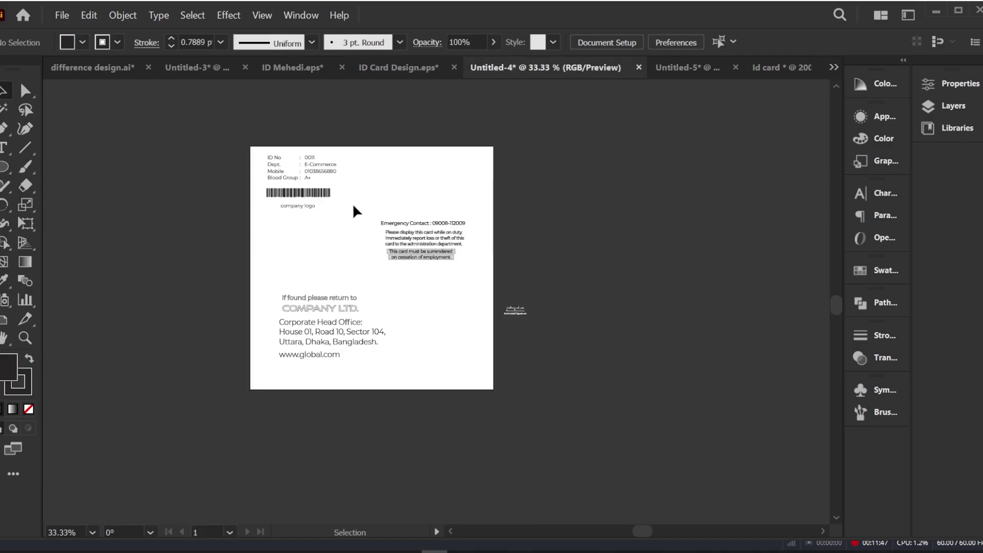
left_click_drag(362, 146, 361, 150)
left_click_drag(314, 165, 300, 358)
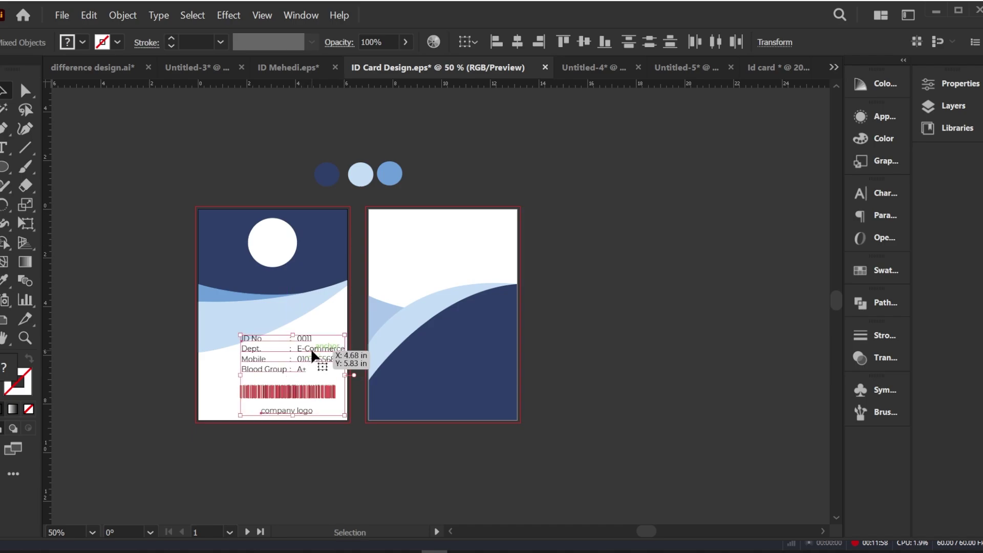
left_click_drag(347, 335, 299, 359)
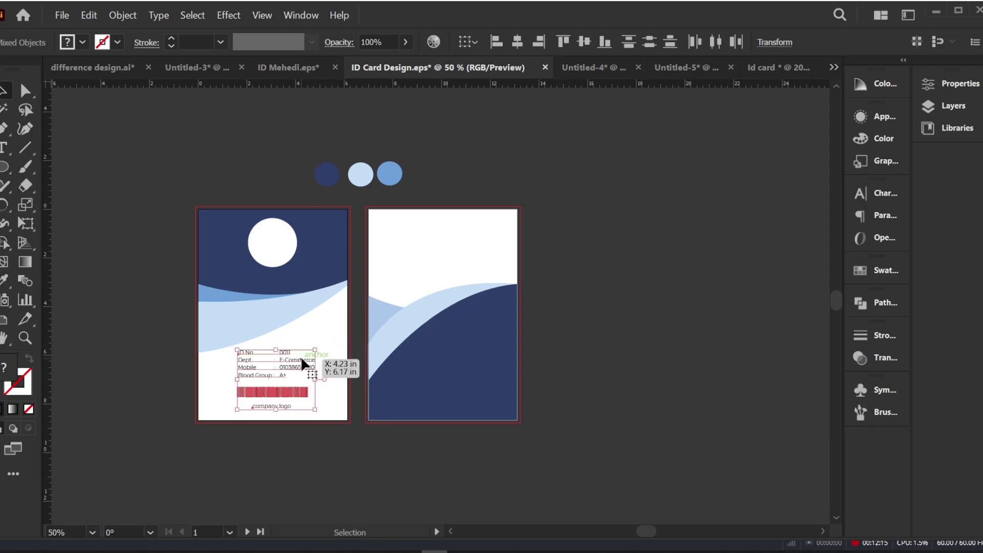
left_click(613, 214)
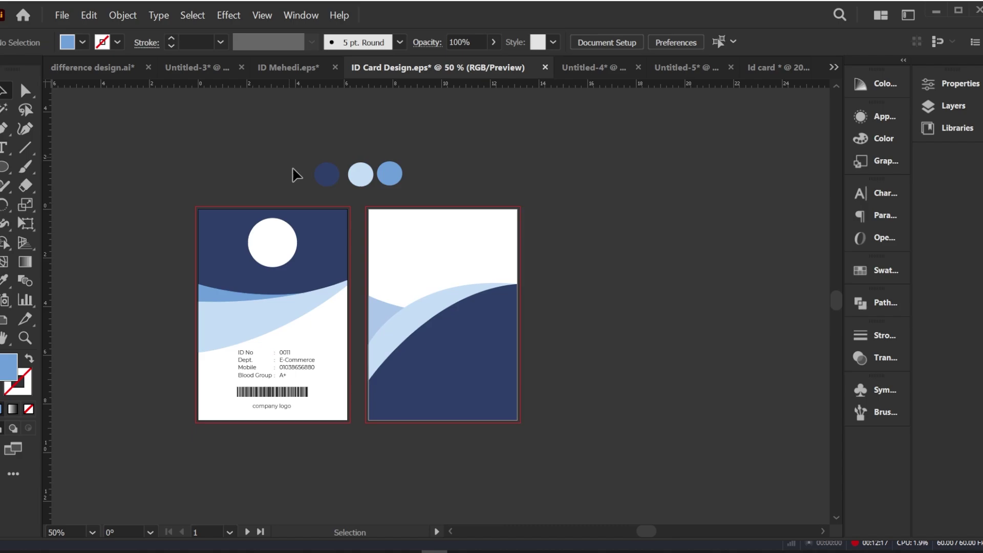
Step: Drag the Emergency Contact text group from Untitled-4 toward the card back
left_click(576, 67)
left_click(439, 213)
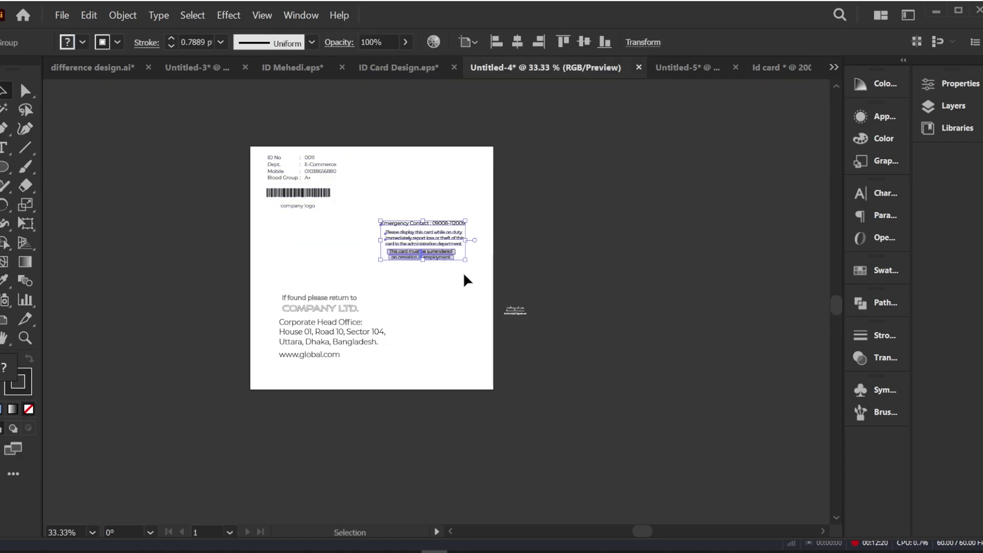
left_click_drag(438, 218, 476, 239)
Step: Drop the Emergency Contact text and the return-address group onto the card back
left_click(572, 147)
left_click(587, 67)
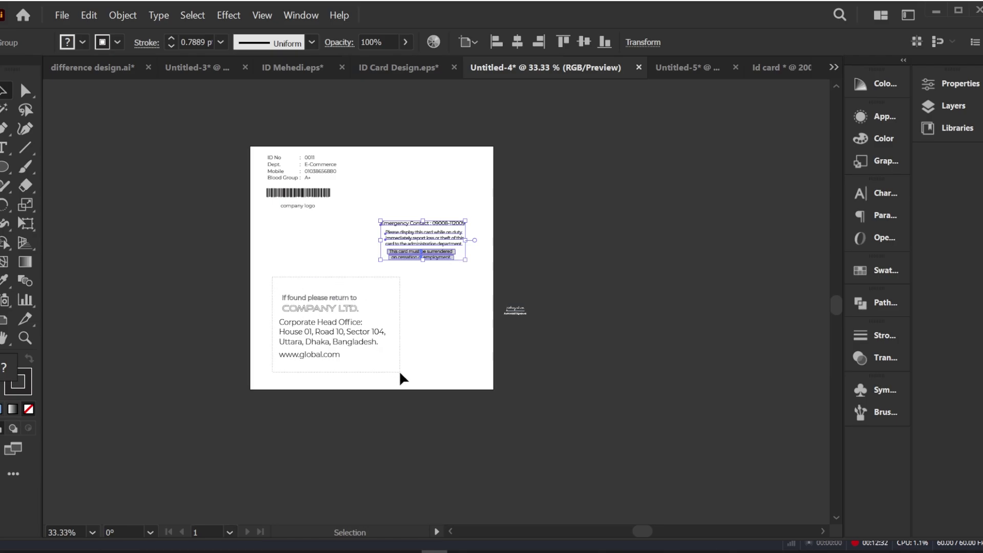
left_click_drag(363, 336, 477, 349)
left_click(539, 348)
Step: Make the return-address text white (FFFFFF)
left_click(474, 367)
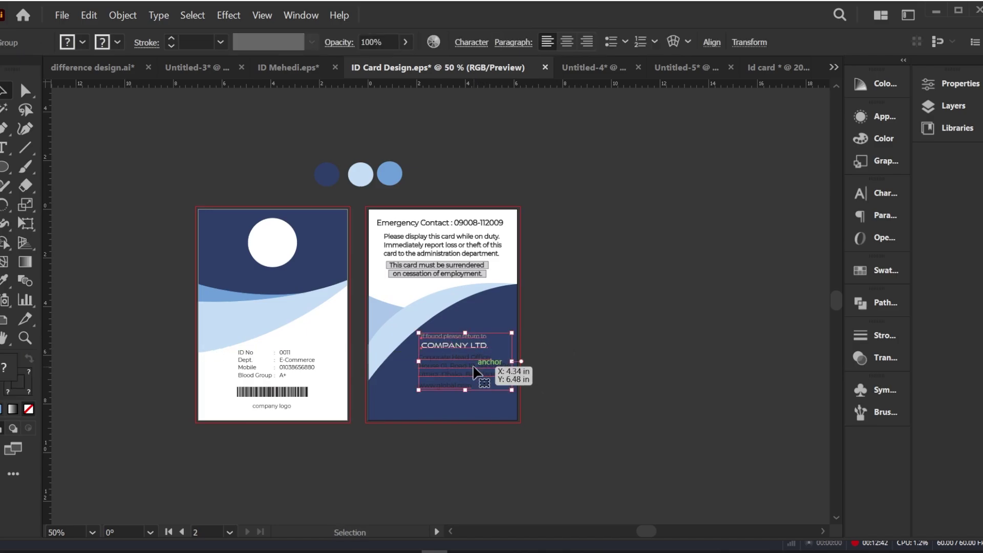
double_click(13, 363)
type("ffffff")
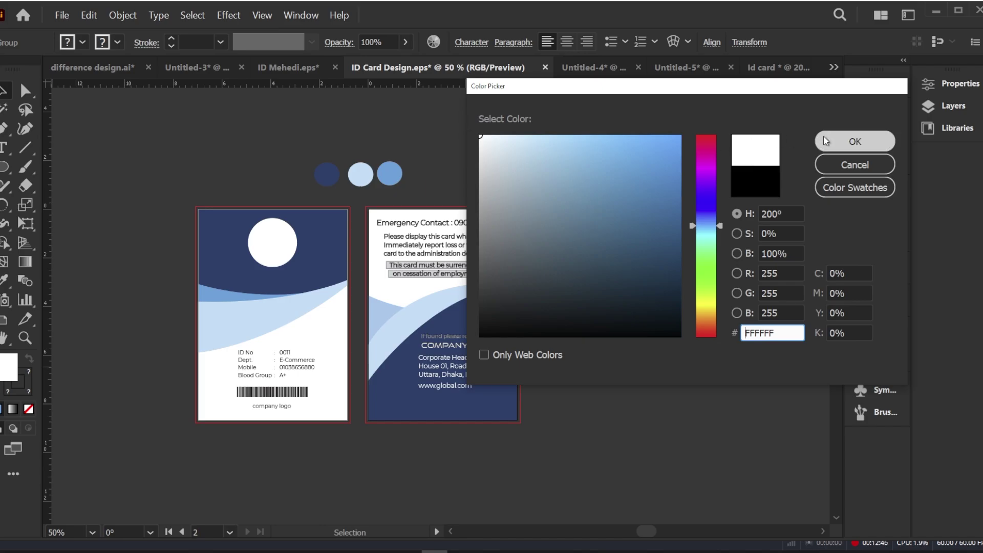
left_click(854, 141)
Step: Bring the authorised signature from Untitled-4 onto the card back
left_click_drag(476, 345, 589, 69)
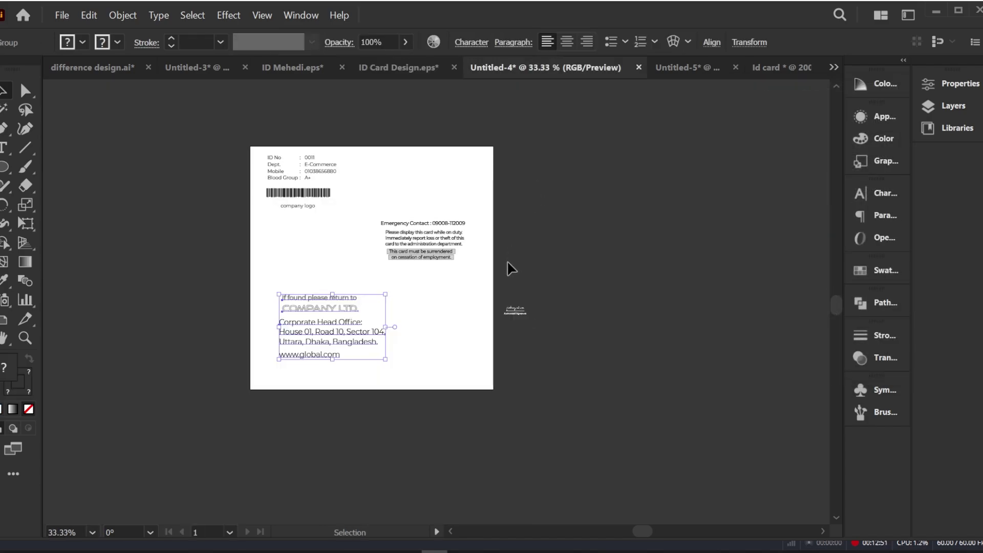
mouse_move(517, 311)
left_mouse_down()
mouse_move(527, 322)
mouse_move(446, 136)
mouse_move(361, 63)
mouse_move(482, 348)
mouse_move(496, 404)
mouse_move(488, 404)
left_mouse_up()
left_click(593, 374)
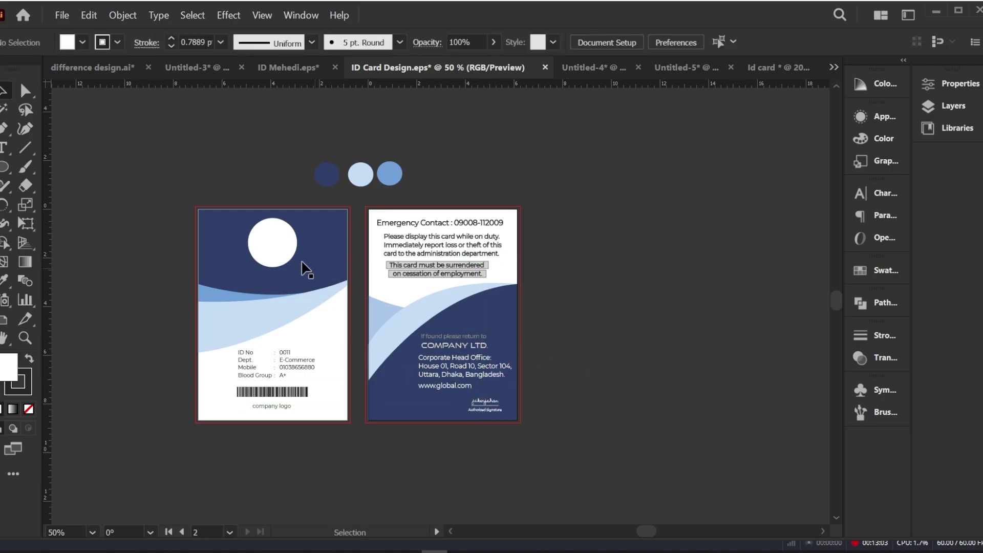
Step: Shrink the card-back text group slightly and centre the Emergency Contact text horizontally
left_click(417, 224)
left_click_drag(515, 218, 472, 234)
left_click(601, 242)
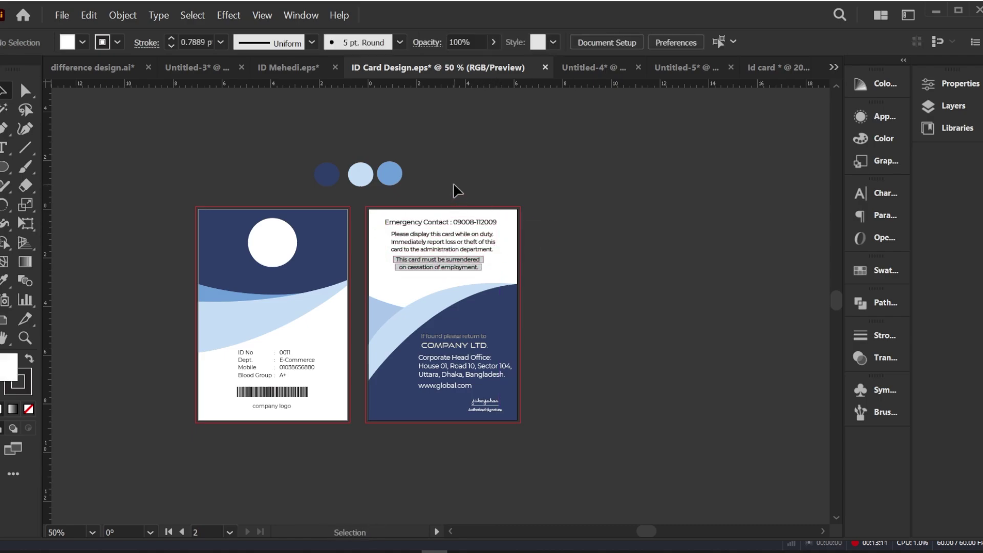
left_click(488, 242)
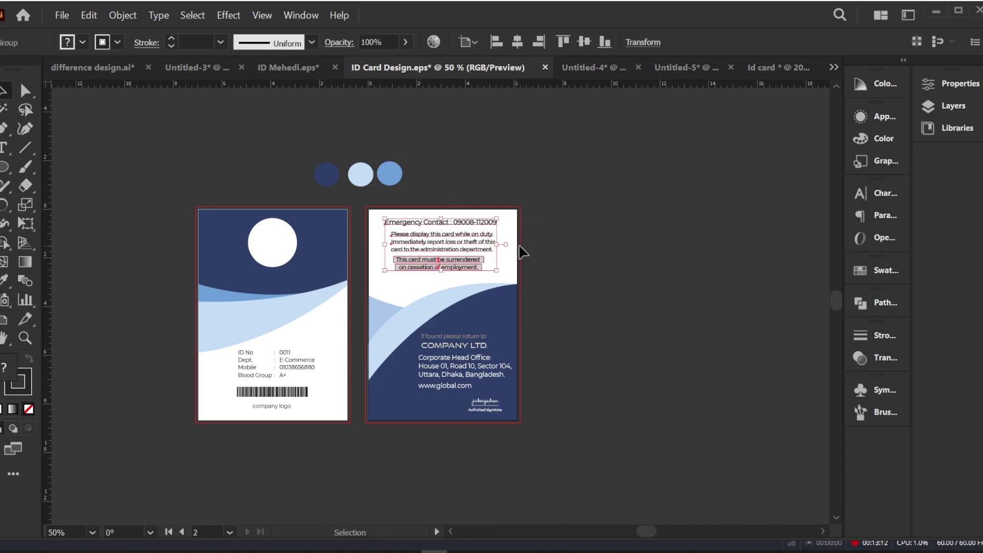
left_click(517, 45)
left_click(588, 192)
left_click(459, 382)
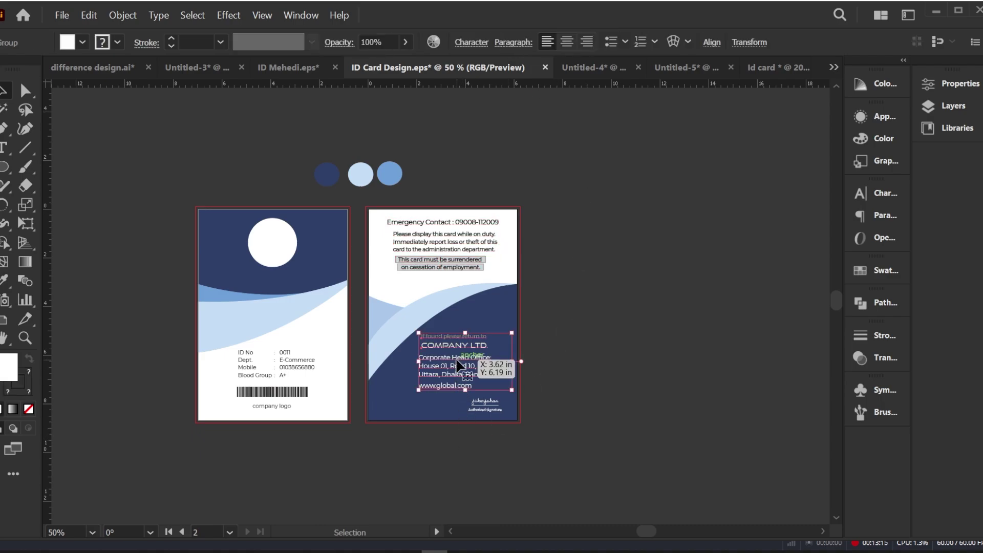
left_click(612, 241)
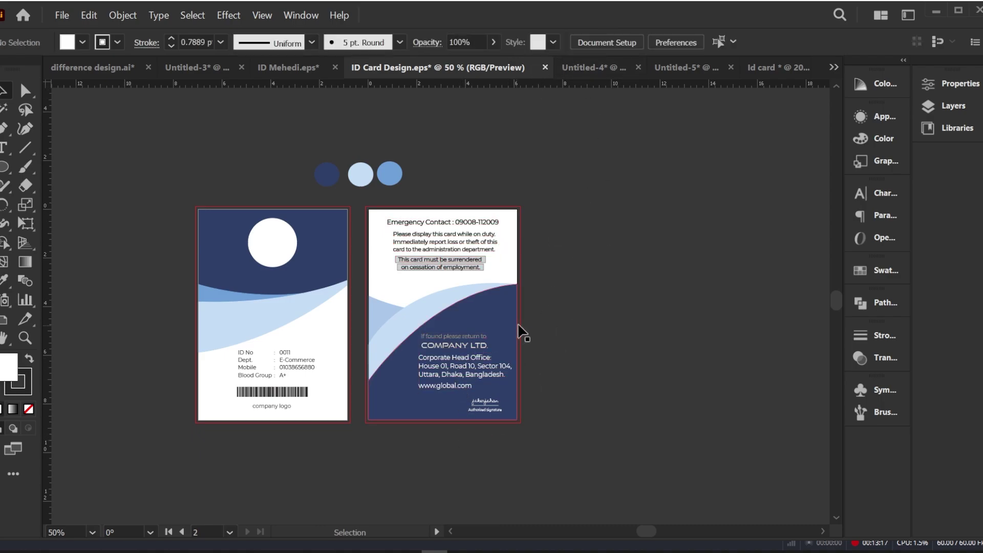
Step: Scale up the front ID details, barcode and company logo together
left_click(283, 360)
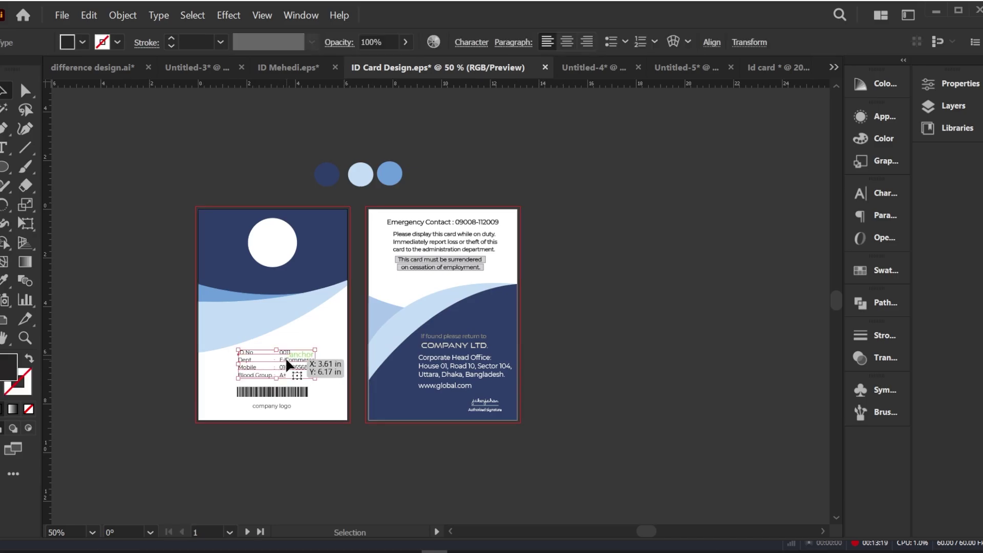
left_click(282, 423)
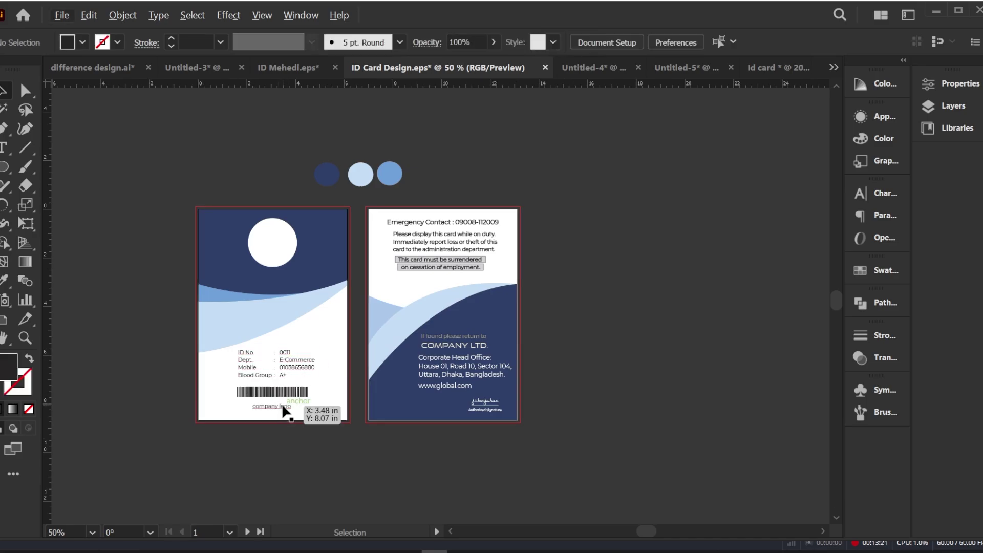
scroll(256, 358, "up", 2)
scroll(256, 358, "down", 1)
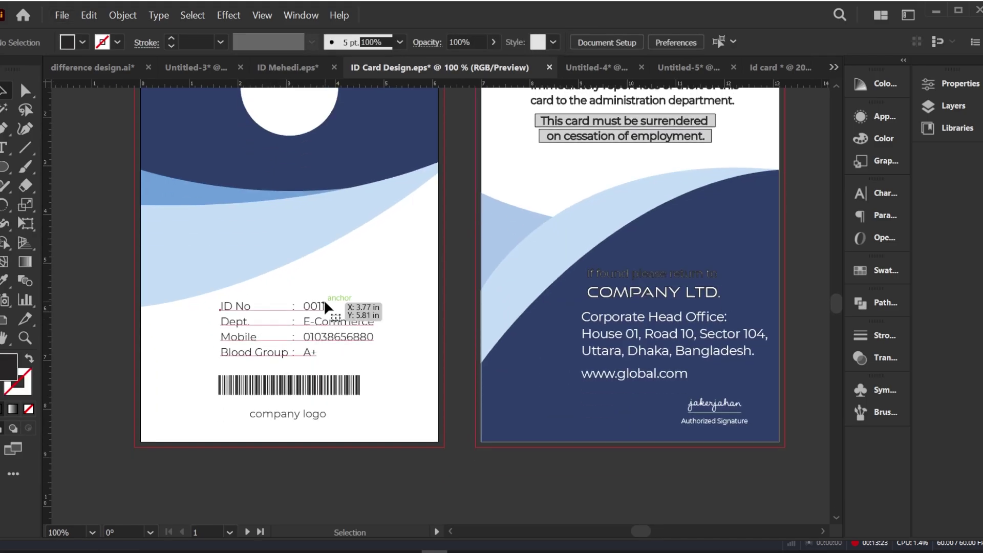
left_click(324, 306)
left_click(294, 383, "shift")
left_click(290, 411, "shift")
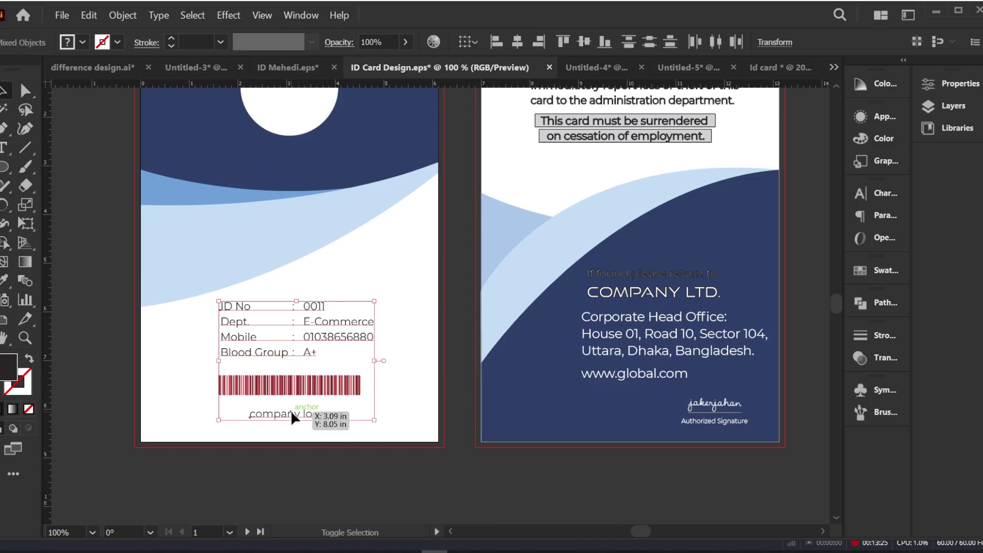
left_click_drag(374, 301, 347, 317)
Step: Centre the front ID details, barcode and logo horizontally on the card
left_click(353, 323)
left_click(244, 464)
left_click_drag(243, 465, 333, 291)
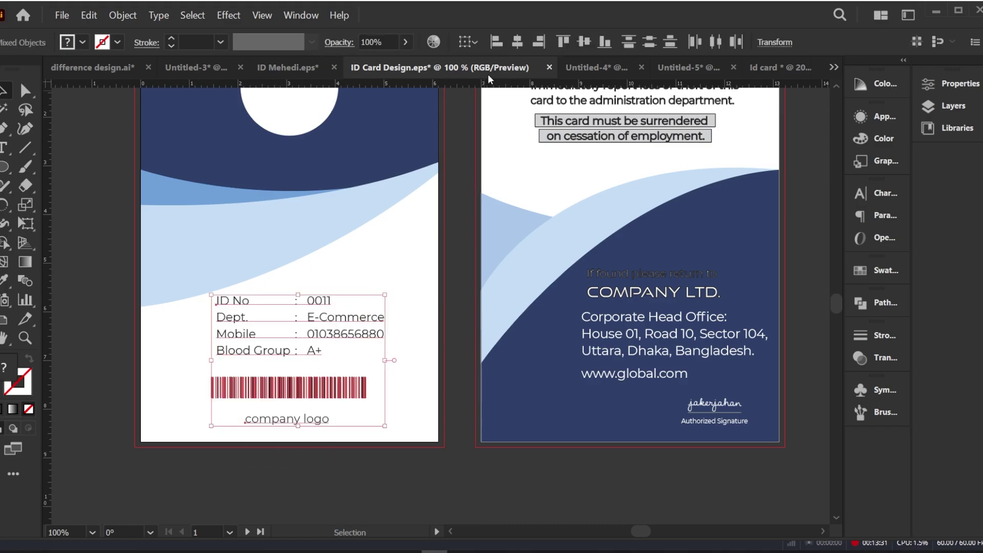
left_click(519, 46)
left_click(460, 204)
scroll(360, 307, "down", 1)
scroll(333, 272, "up", 1)
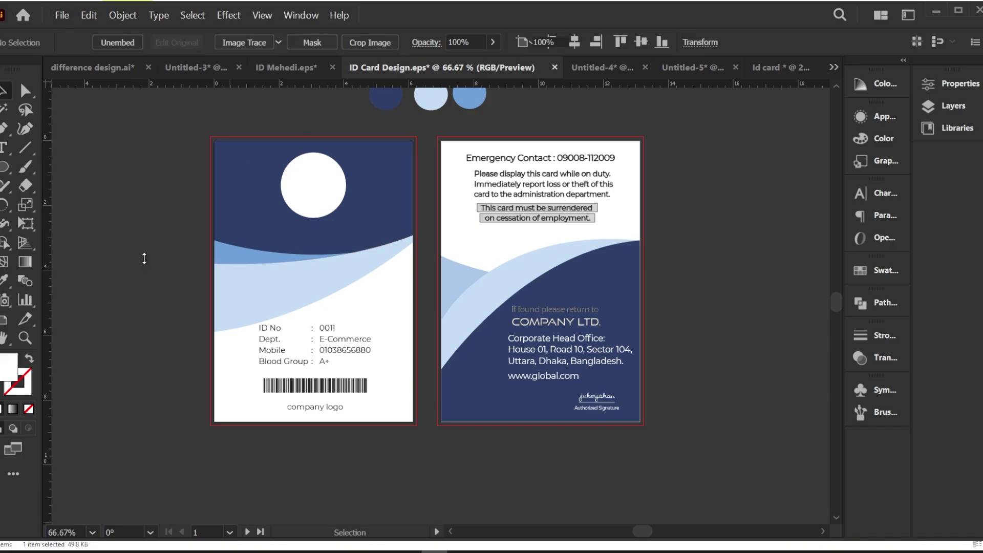
Step: Embed the placed headshot photo and position it beside the card
left_click_drag(155, 243, 141, 162)
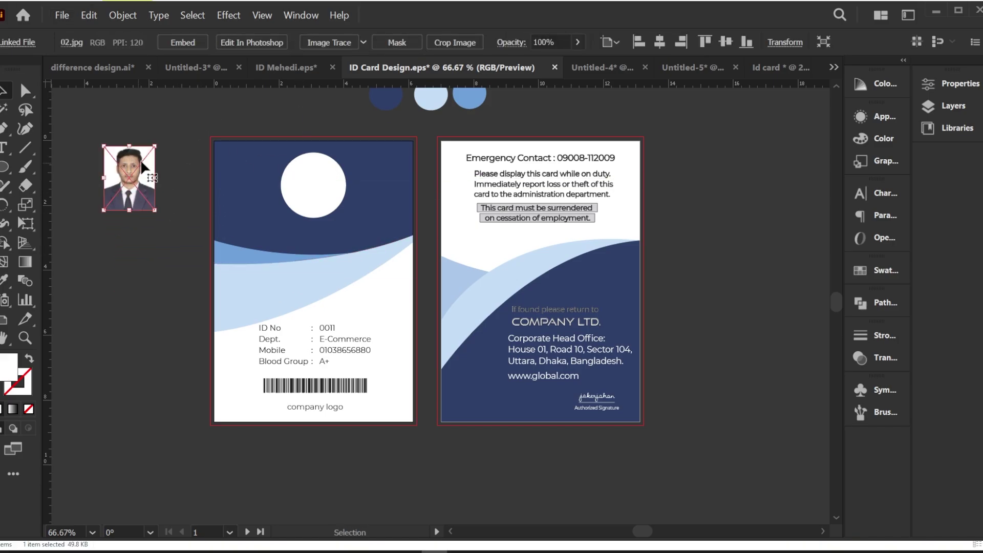
left_click(186, 41)
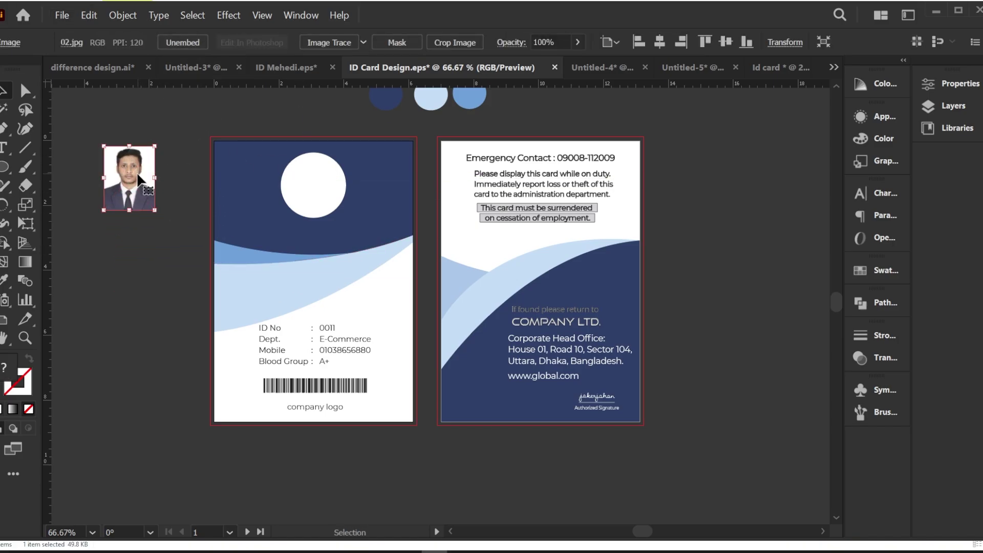
left_click(83, 189)
left_click_drag(137, 169, 155, 182)
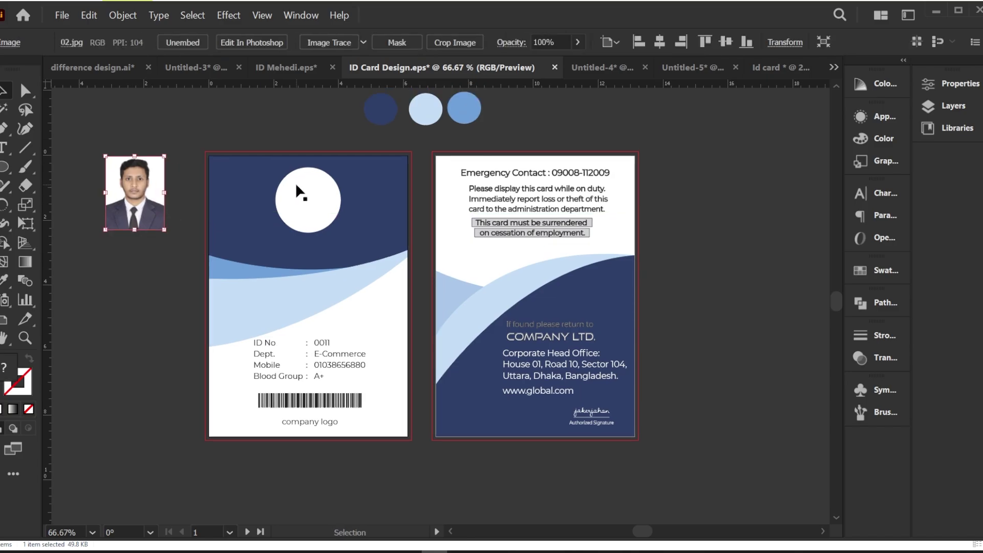
Step: Duplicate the card's white circle over the photo's face and bring it to front
left_click_drag(309, 199, 137, 194)
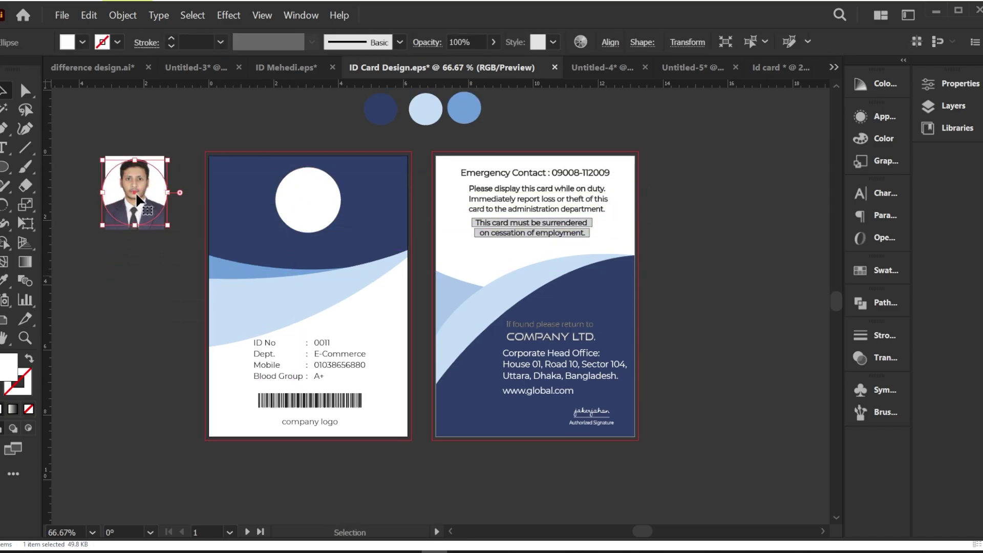
right_click(137, 194)
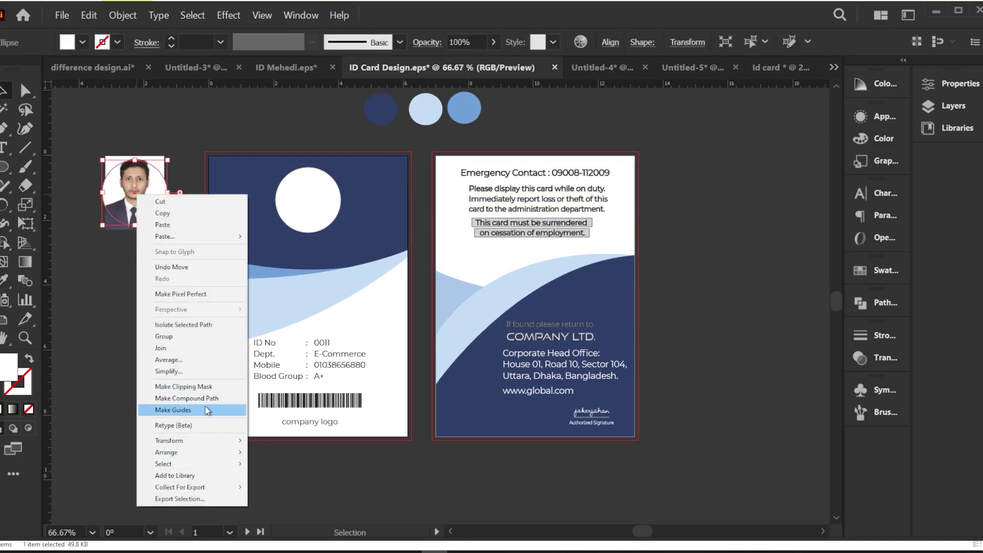
mouse_move(193, 456)
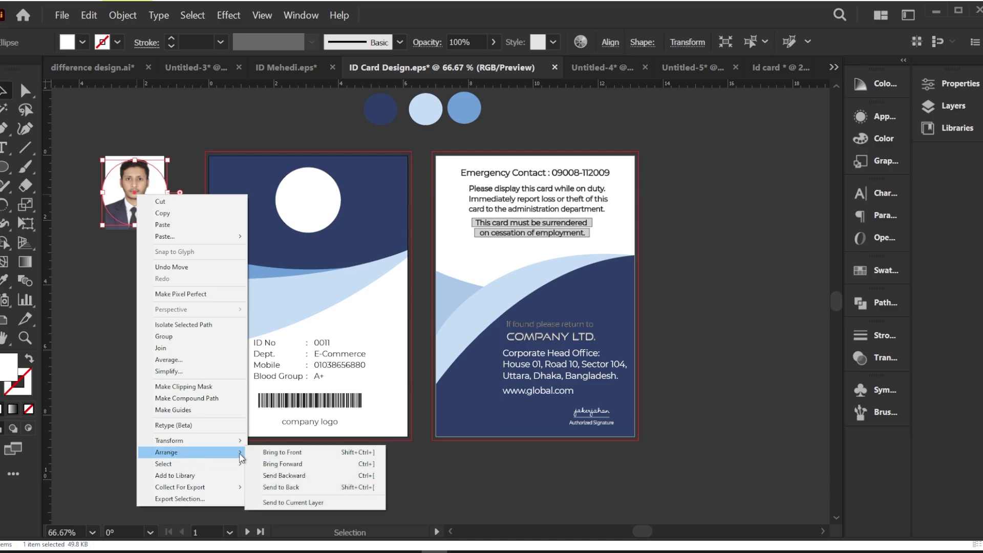
left_click(255, 452)
mouse_move(159, 200)
left_mouse_down()
mouse_move(159, 208)
mouse_move(155, 190)
left_mouse_up()
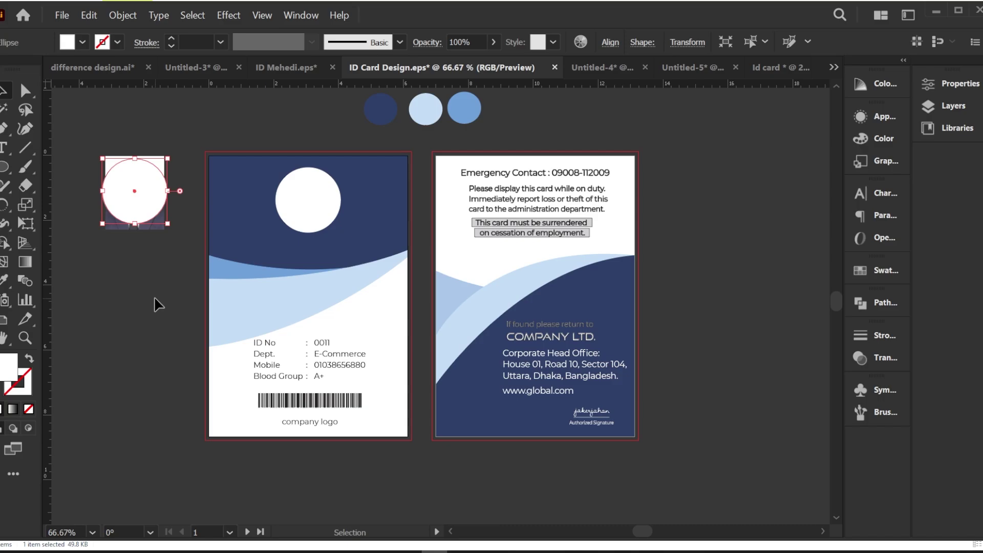
Step: Clip the photo to the circle and place it on the card's top circle
left_click_drag(117, 134, 150, 209)
right_click(137, 179)
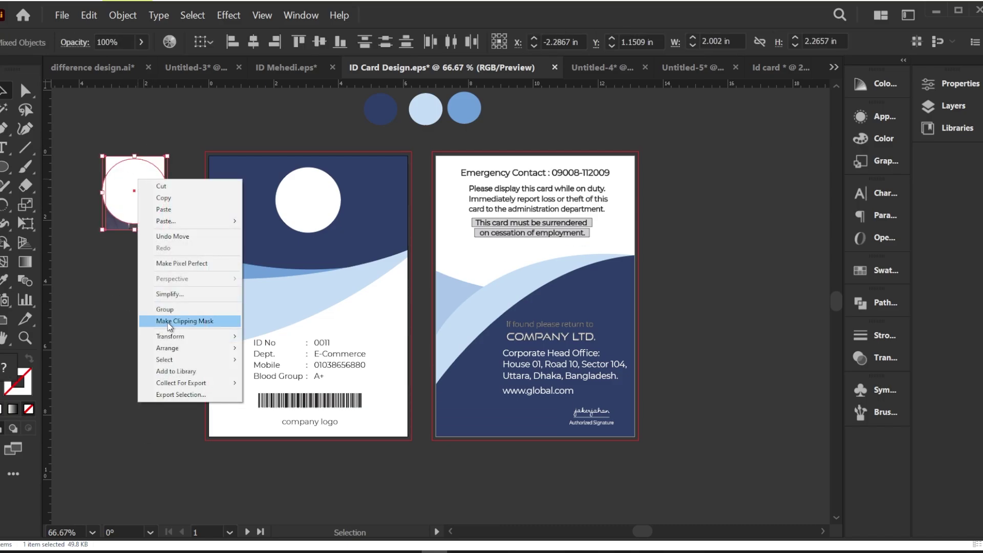
left_click(169, 322)
left_click(154, 277)
left_click_drag(146, 200, 318, 210)
left_click(92, 190)
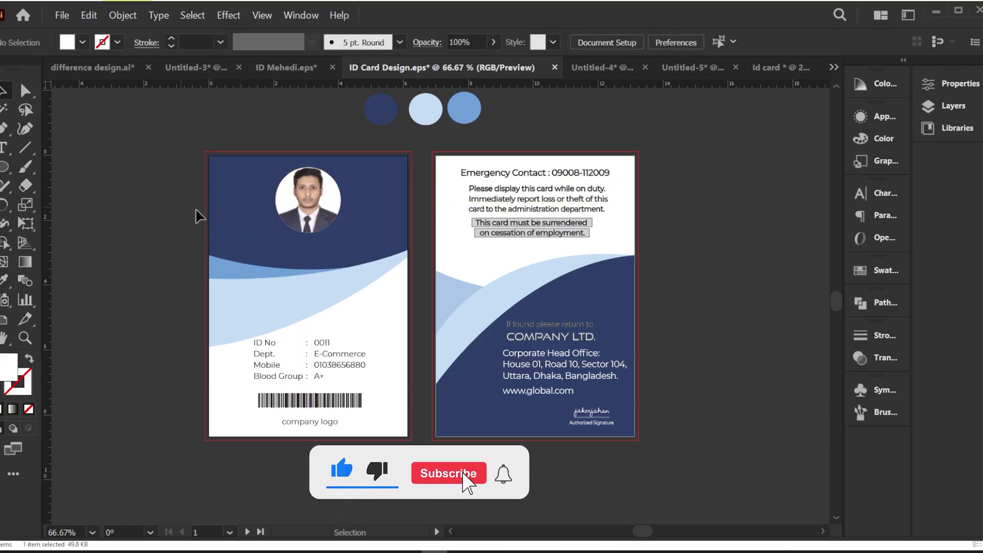
Step: Shrink the round photo so a white ring shows around it
scroll(299, 204, "up", 2)
left_click(298, 178)
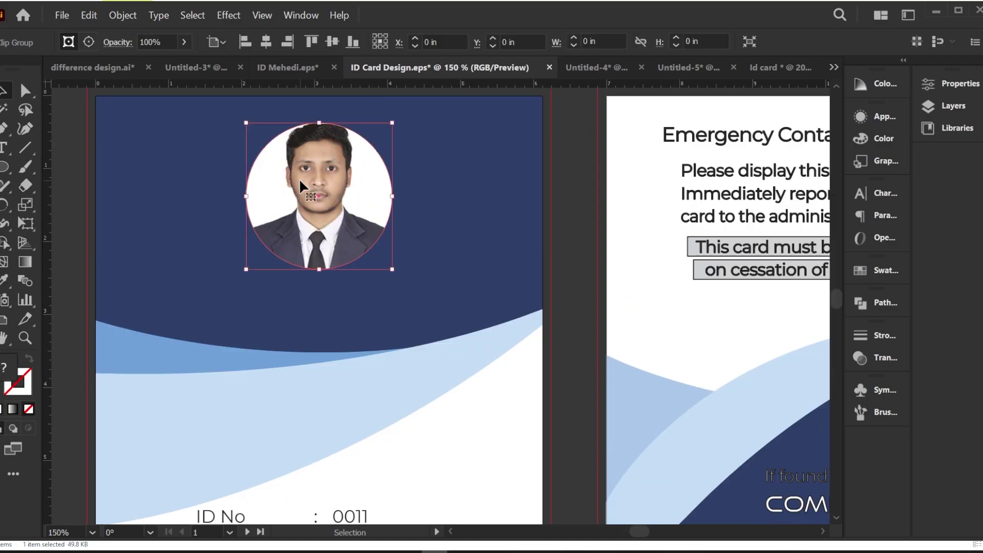
left_click_drag(393, 122, 387, 127)
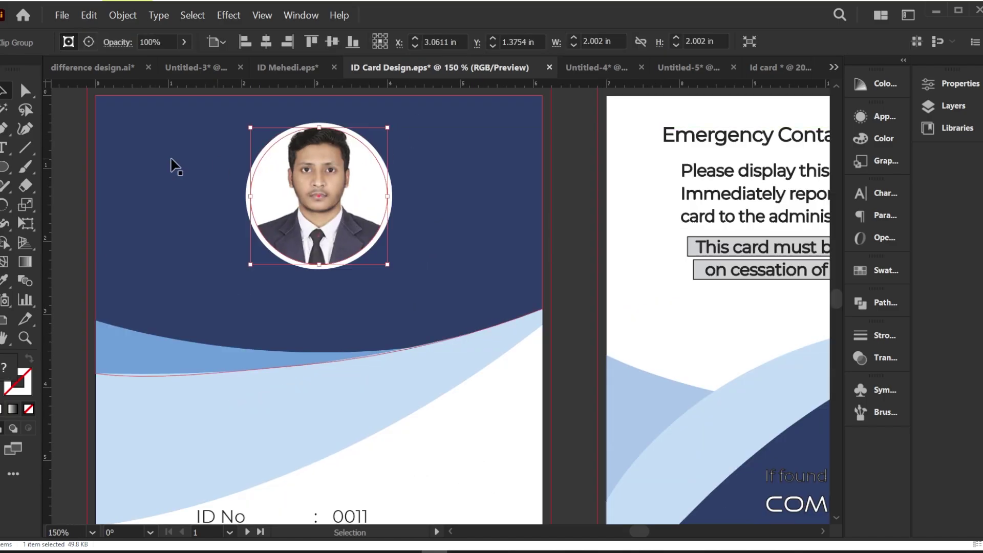
left_click(72, 162)
scroll(301, 261, "down", 1)
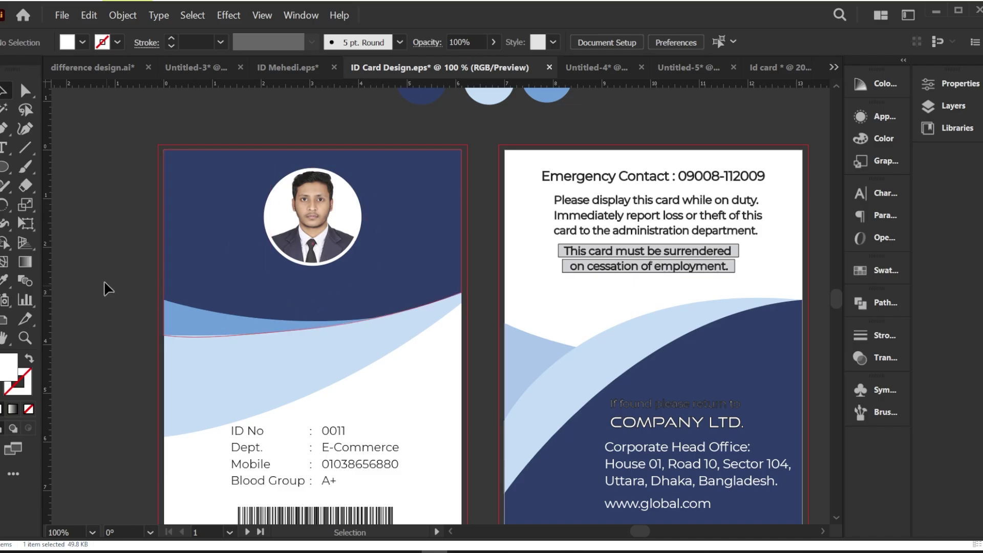
scroll(175, 279, "down", 1)
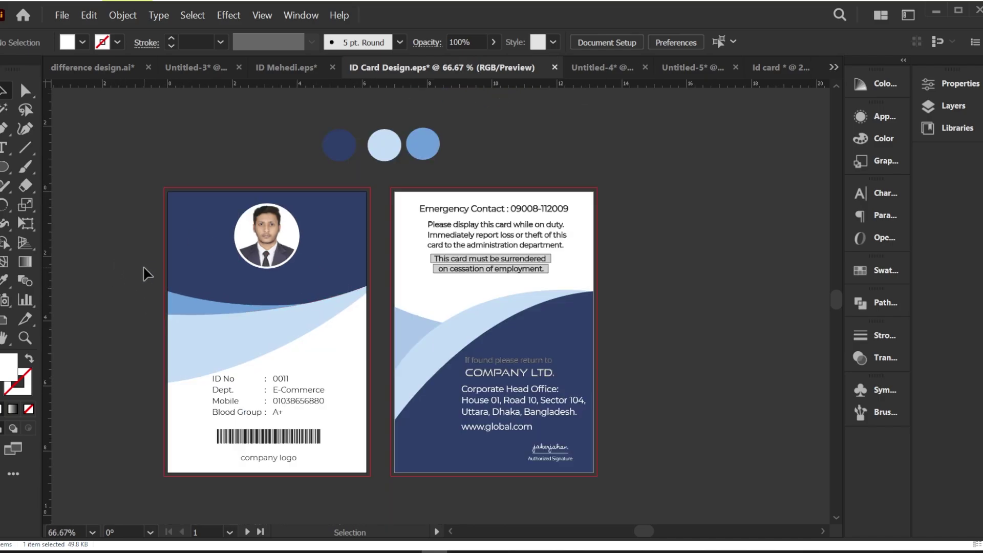
Step: Type the cardholder's name as a new text object above the cards
left_click(5, 148)
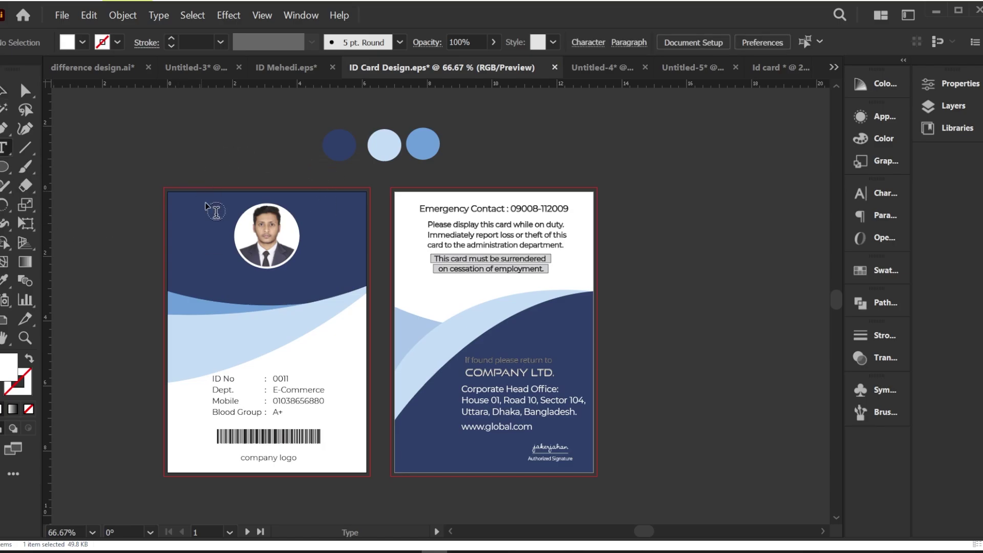
left_click(173, 145)
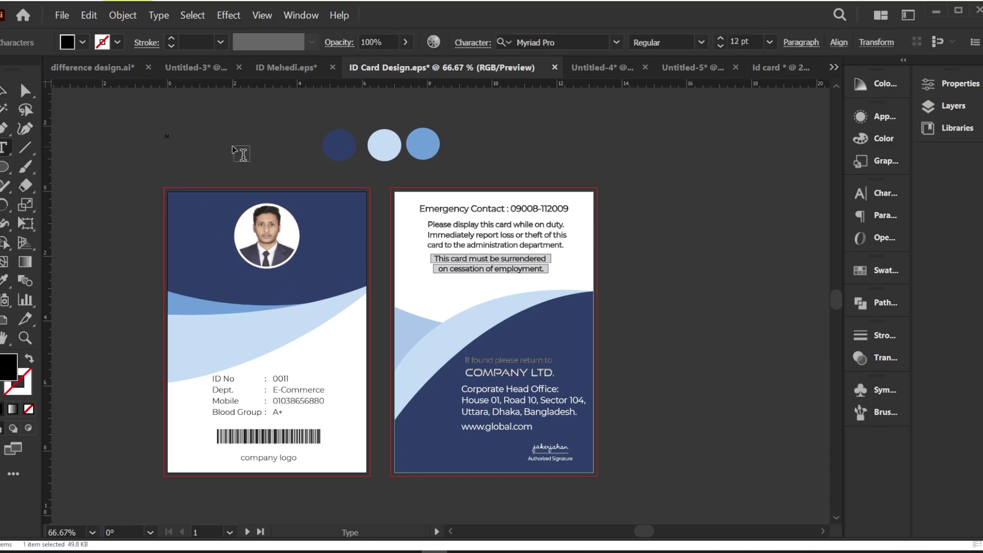
Step: Enlarge the name text and move it onto the front card's navy band
left_click(4, 91)
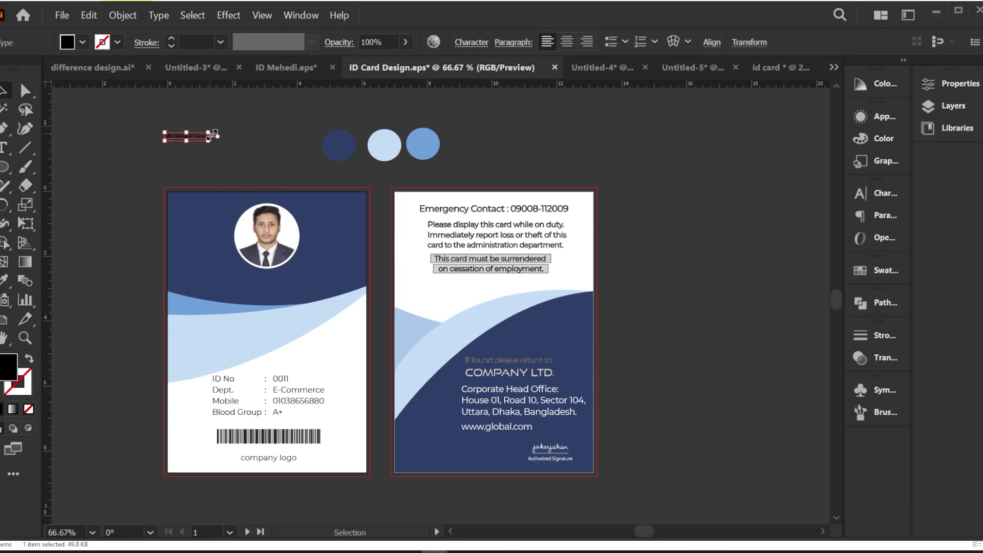
left_click_drag(210, 134, 304, 282)
key("ctrl+z")
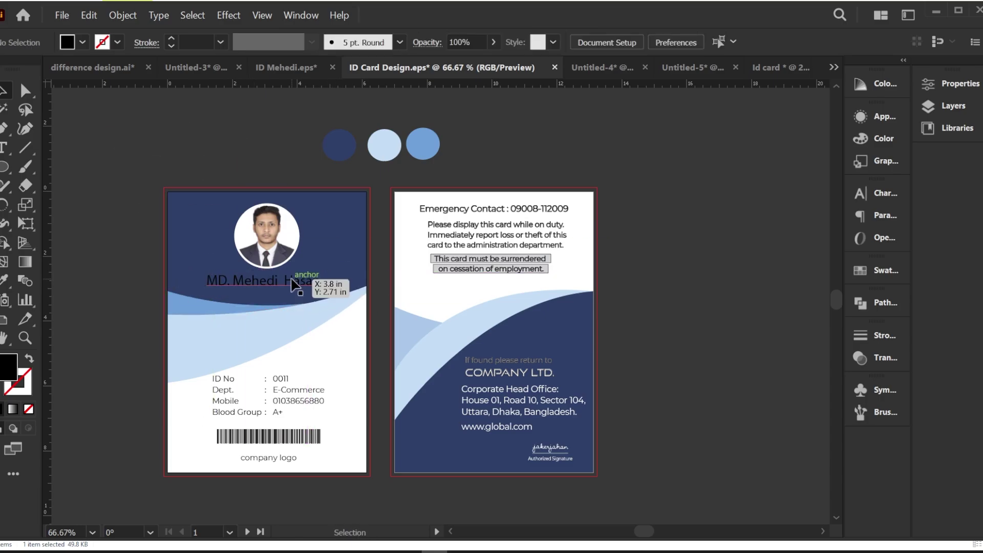
scroll(259, 298, "up", 2)
scroll(313, 285, "down", 1)
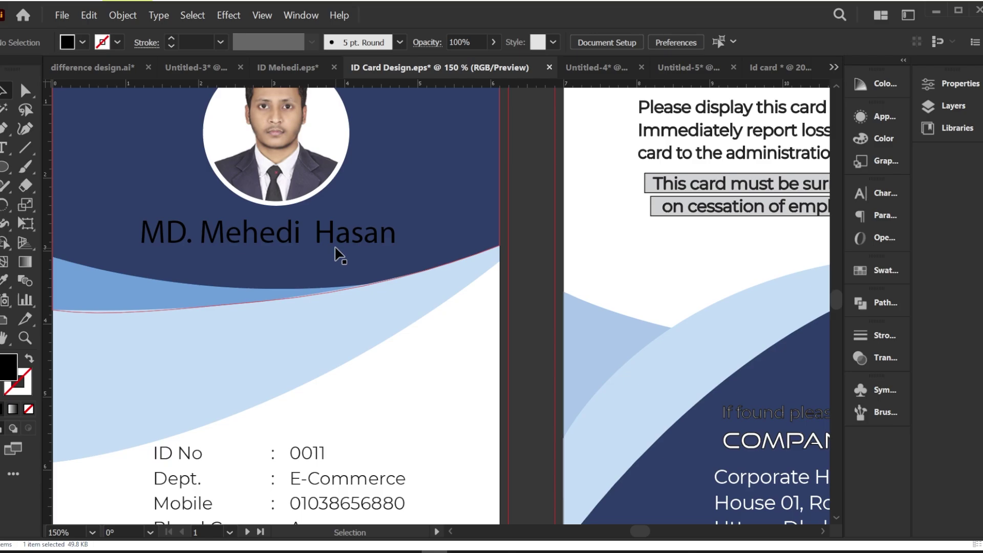
left_click_drag(336, 239, 351, 236)
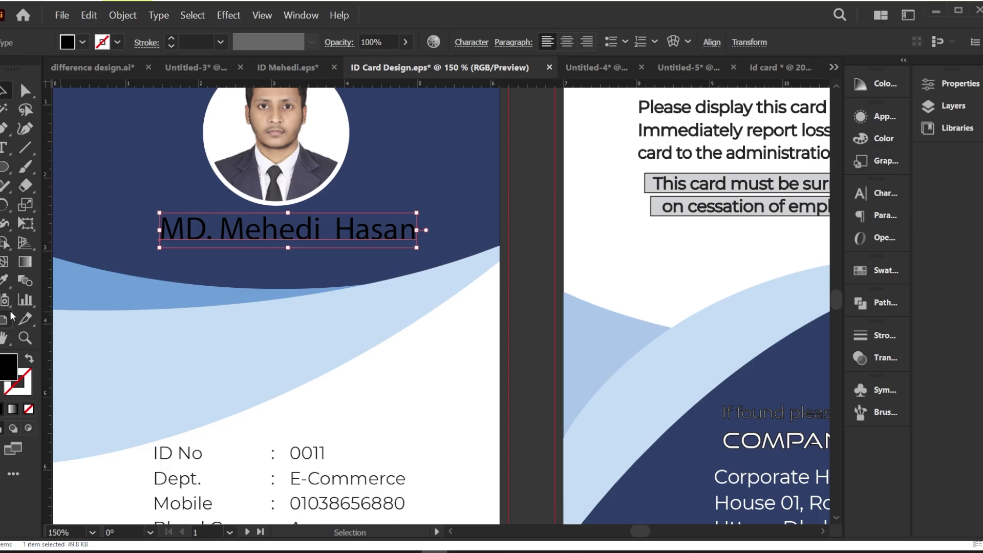
Step: Make the name white by sampling a white object with the Eyedropper
left_click(5, 280)
left_click(342, 414)
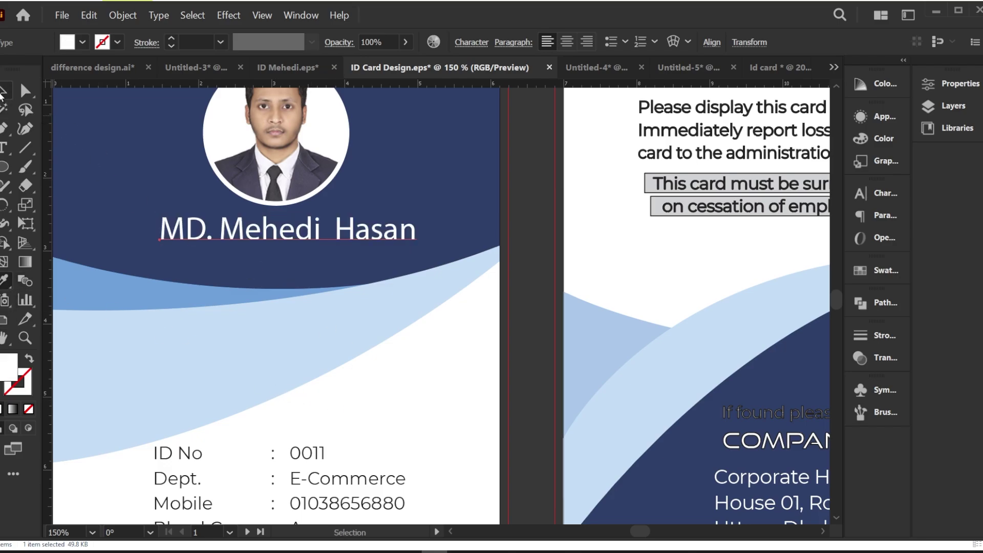
left_click(2, 94)
Step: Duplicate the name line below and retype it as 'Designer'
left_click_drag(297, 235, 299, 267)
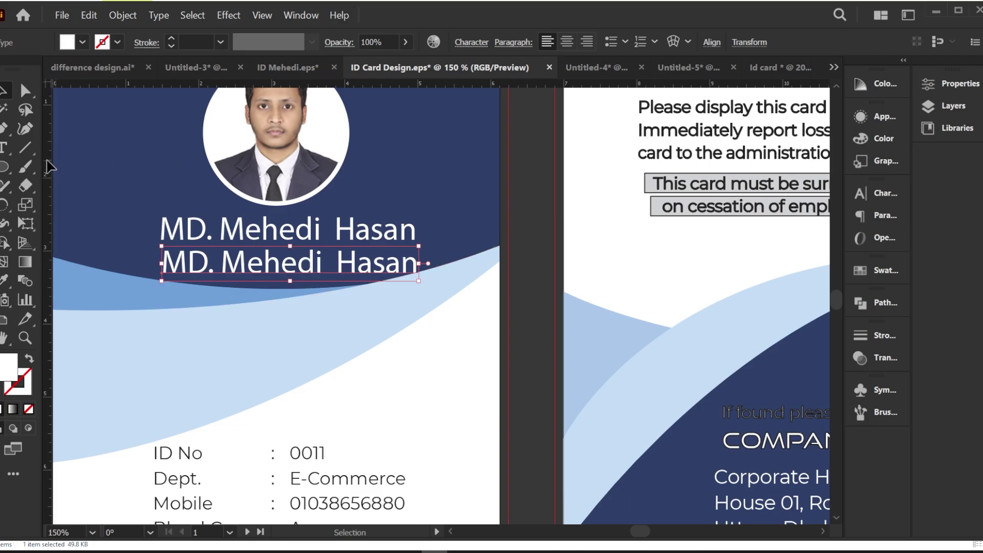
left_click(4, 148)
left_click_drag(413, 265, 169, 259)
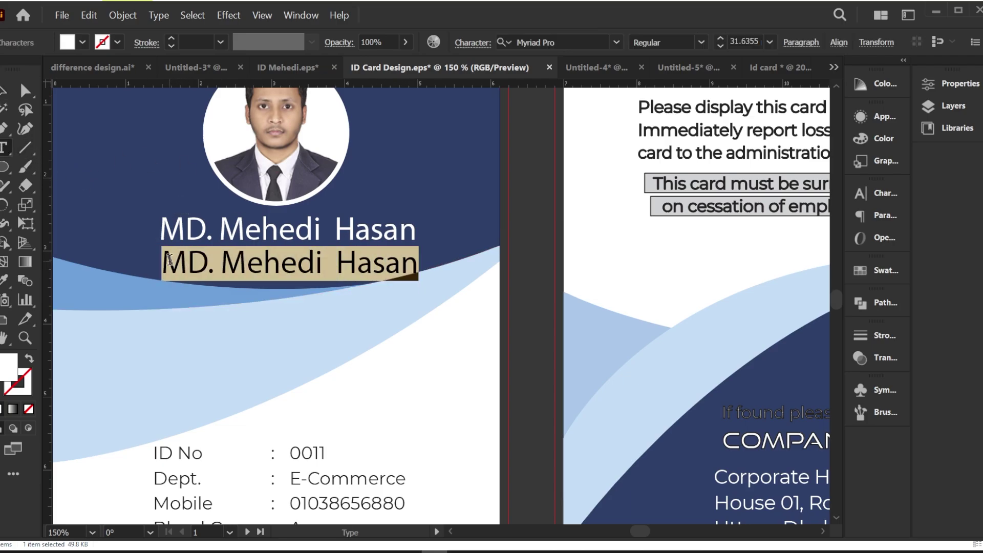
type("DE")
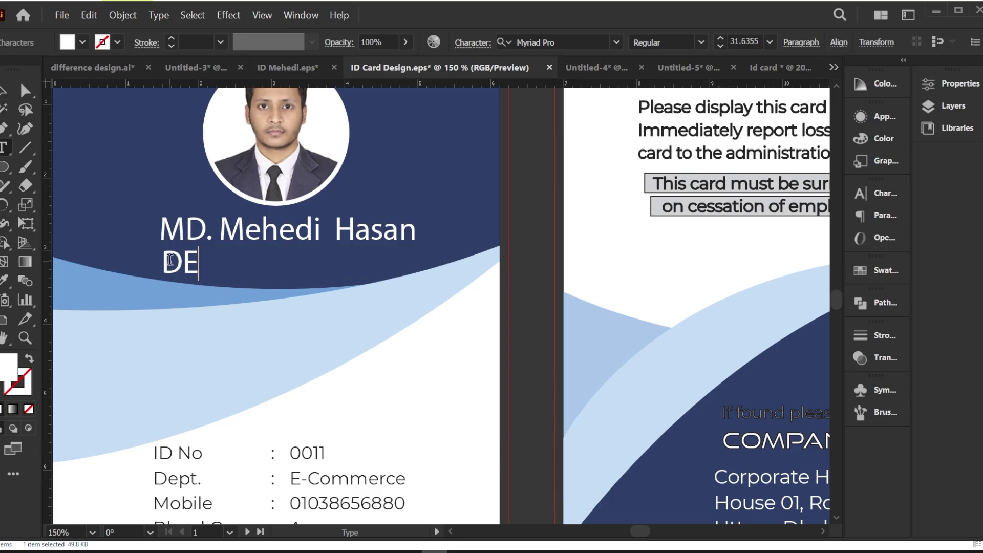
type("signer")
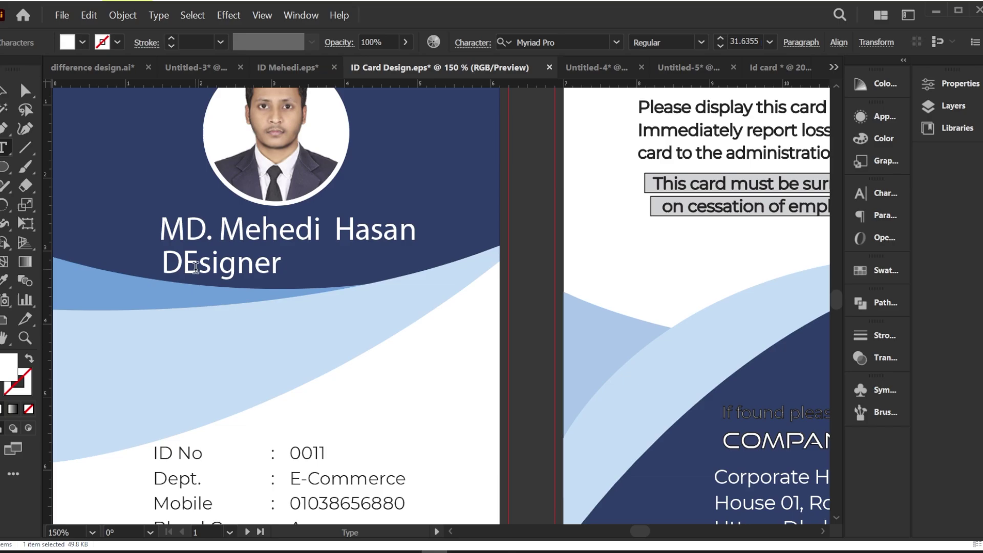
left_click(197, 264)
key("BackSpace")
type("e")
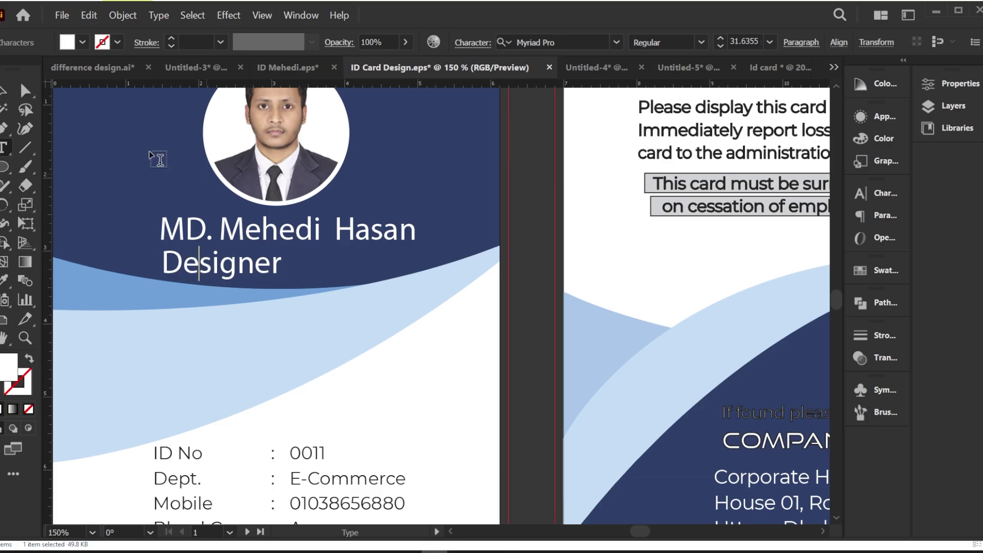
left_click(5, 90)
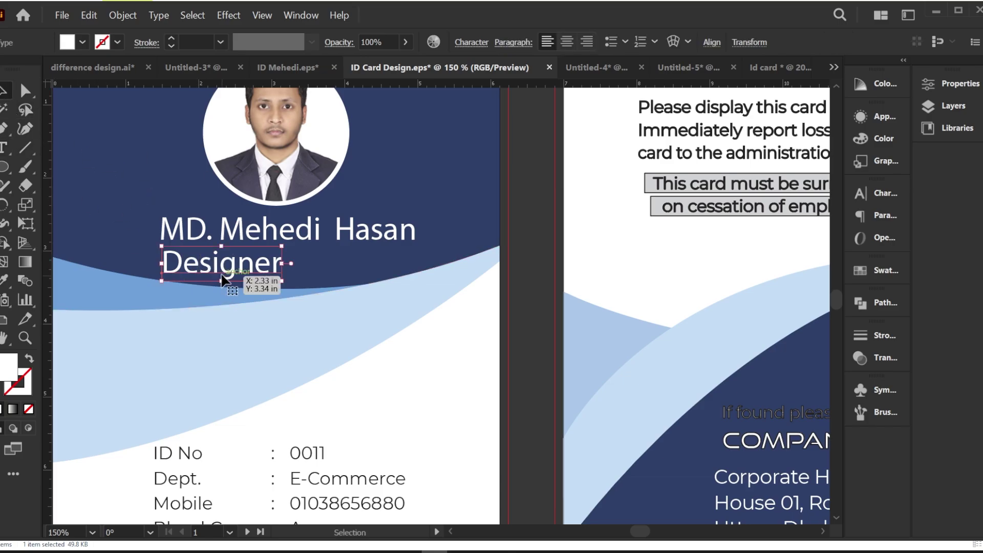
Step: Centre 'Designer' beneath the name and reposition both lines together
left_click_drag(223, 277, 283, 277)
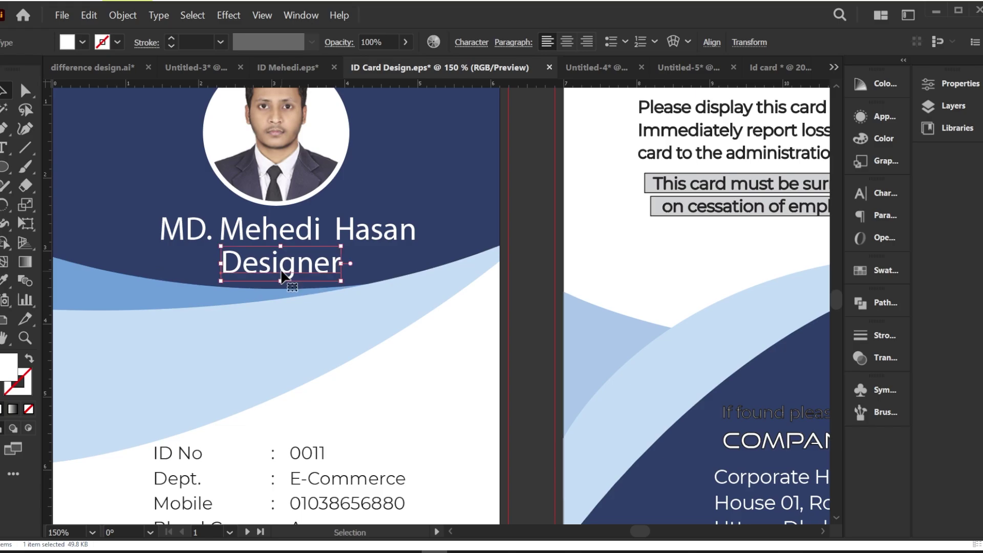
key("ctrl+minus")
key("ctrl+minus")
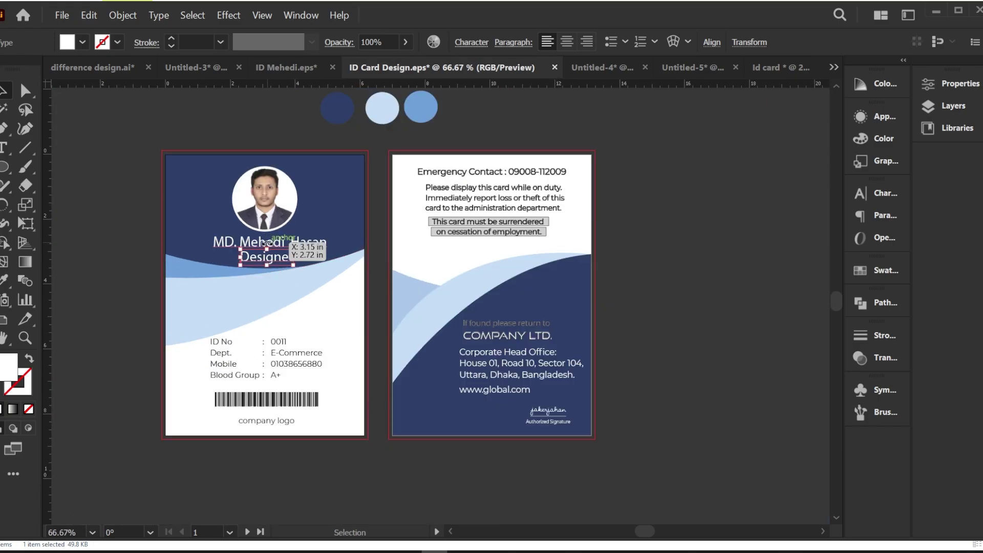
left_click(144, 155)
left_click(293, 246)
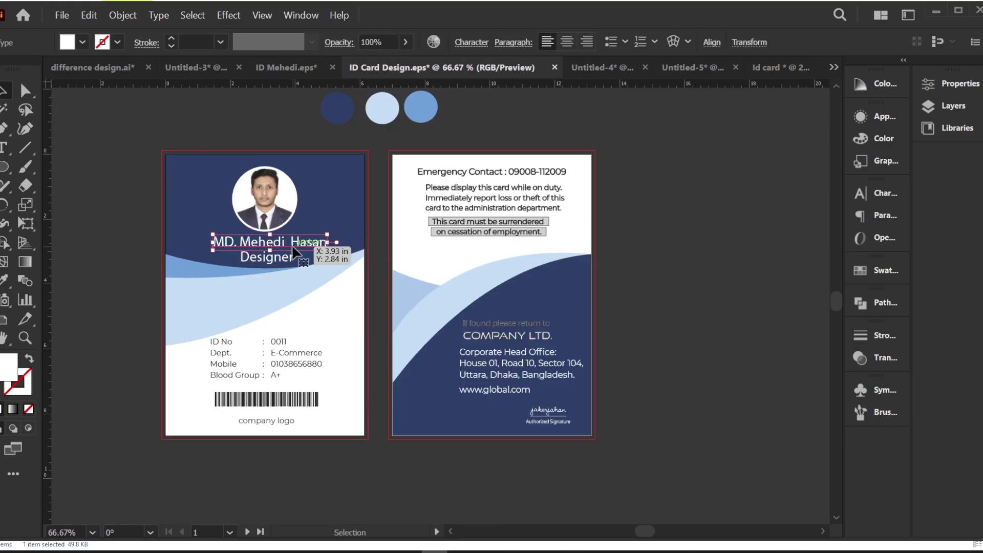
left_click(281, 258, "shift")
left_click_drag(281, 219, 279, 219)
Step: Draw a rectangle covering the whole front card
left_click(644, 263)
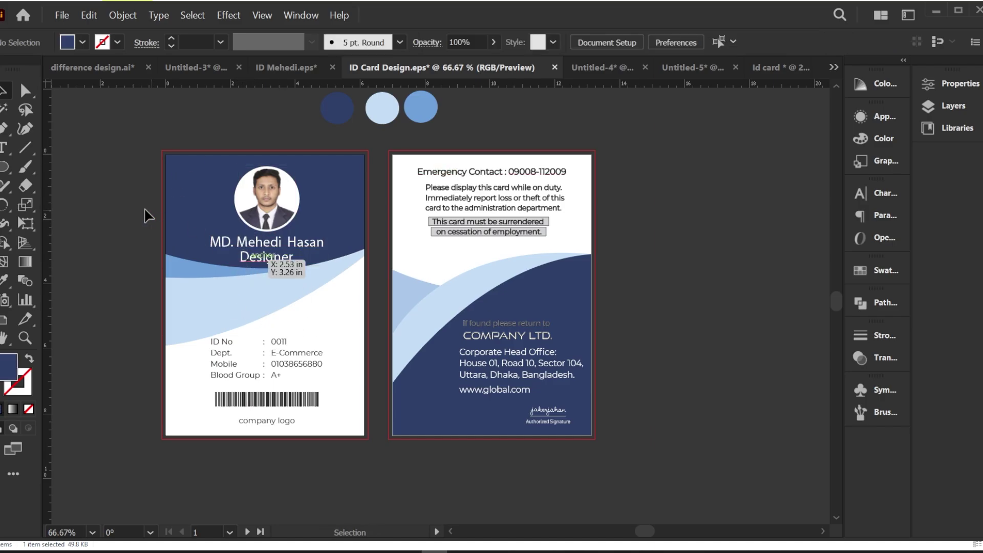
left_click_drag(7, 174, 59, 166)
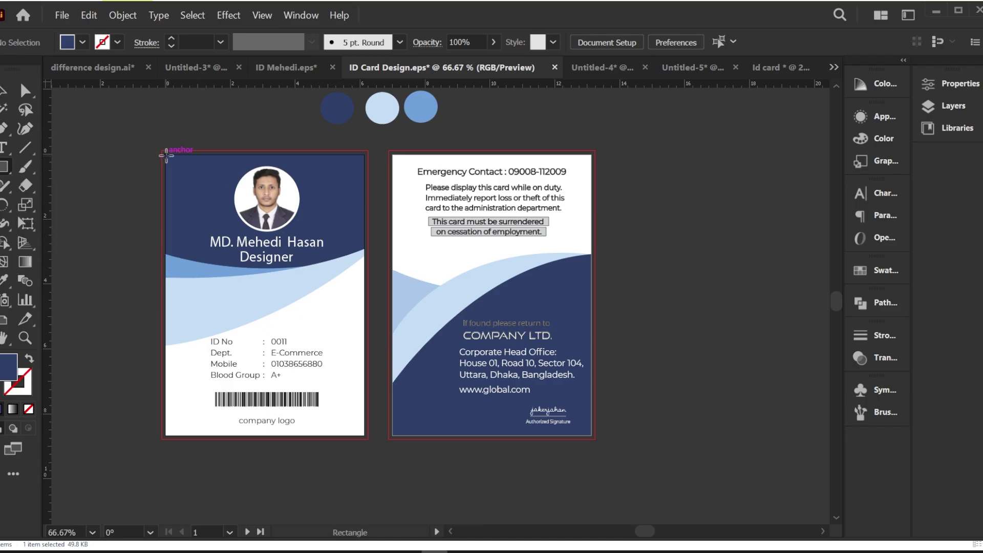
left_click_drag(164, 154, 366, 436)
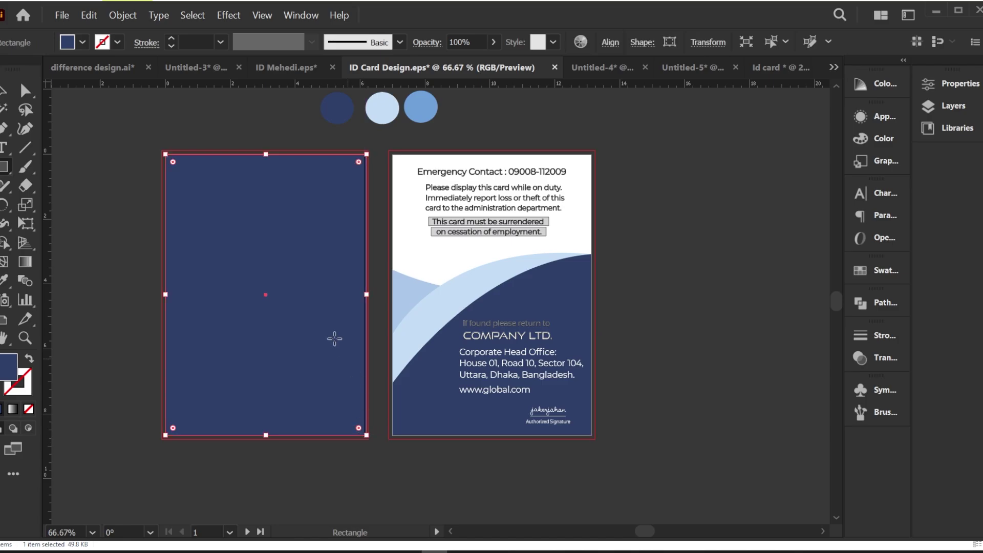
Step: Fill the new rectangle with pure white (FFFFFF)
double_click(11, 368)
left_click_drag(478, 165, 476, 132)
left_click(854, 141)
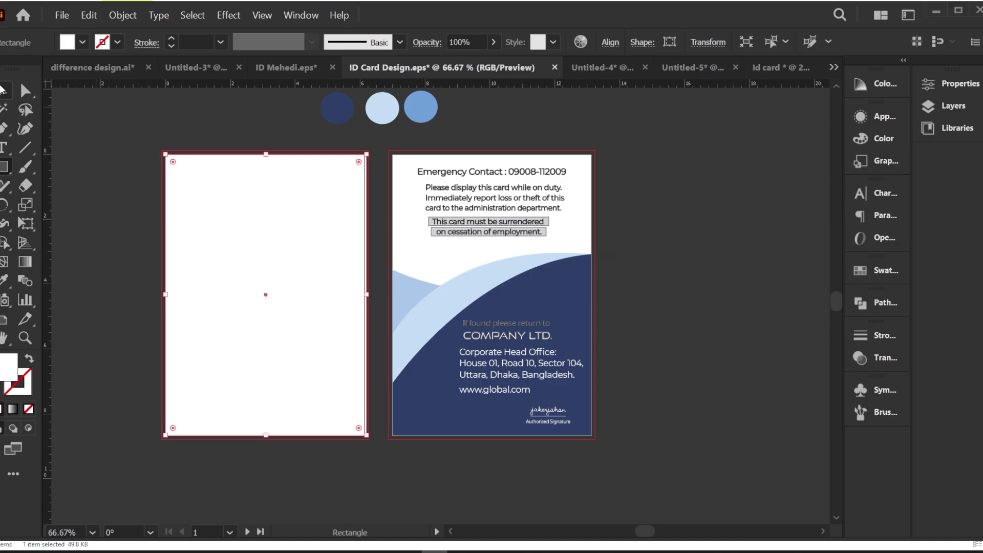
Step: Send the white rectangle behind all the front-card artwork with Arrange > Send to Back
left_click(2, 90)
left_click(247, 195)
right_click(248, 195)
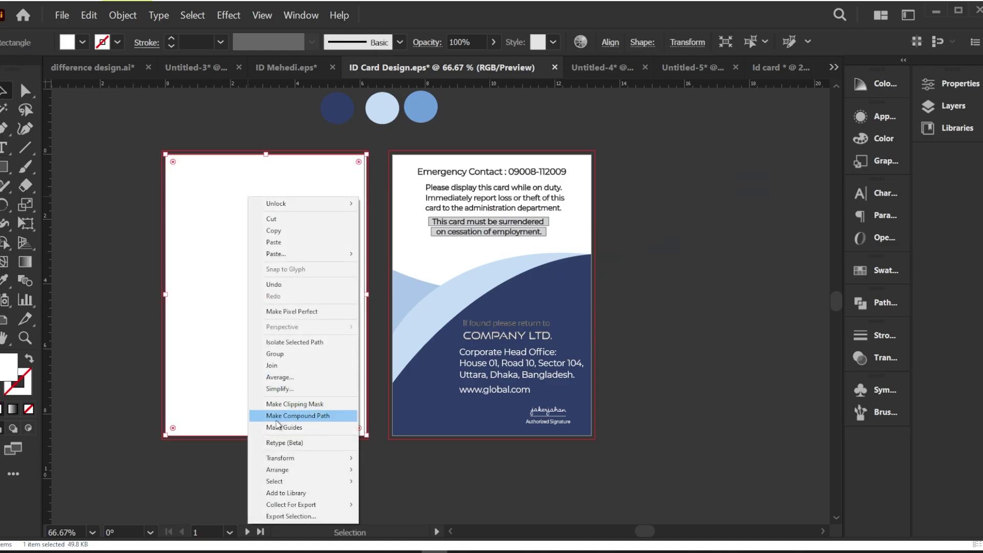
mouse_move(281, 470)
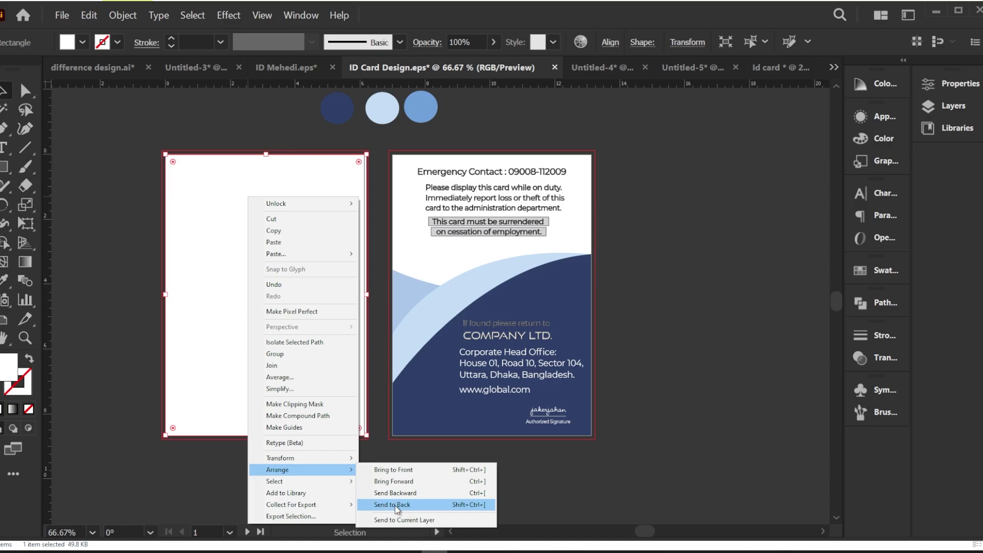
left_click(395, 505)
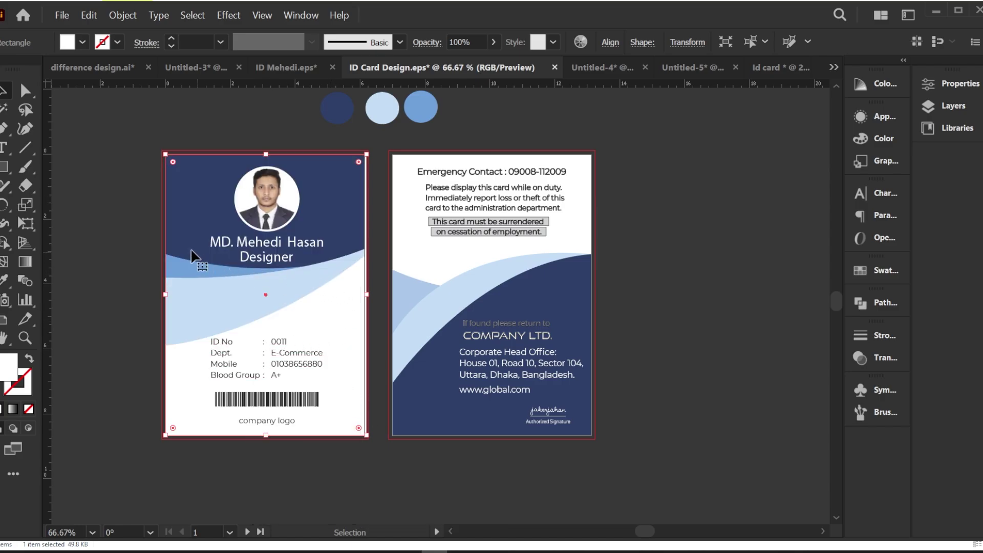
Step: Check the white background's placement, then make the back card's artboard active
left_click(146, 232)
scroll(374, 252, "up", 2)
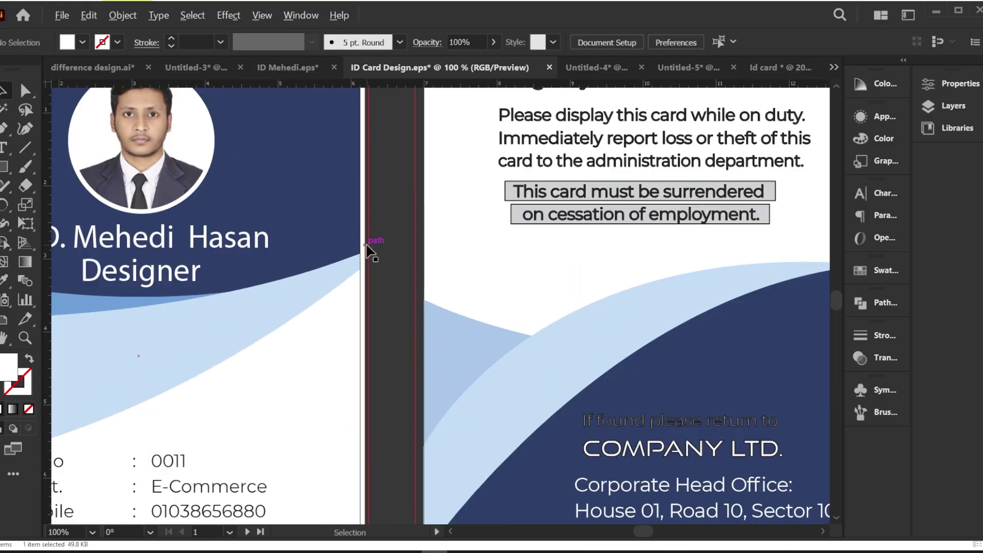
left_click(362, 290)
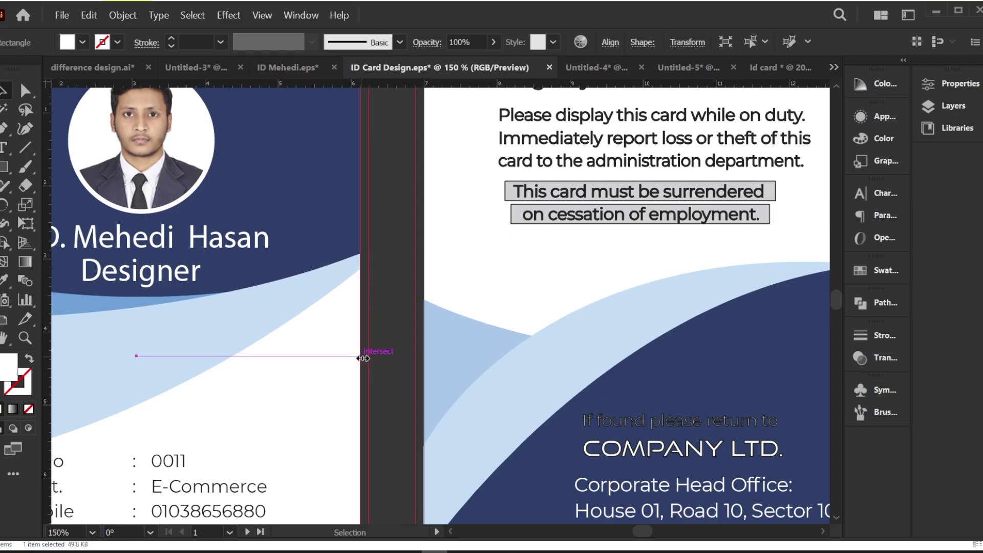
scroll(363, 355, "down", 2)
left_click(106, 192)
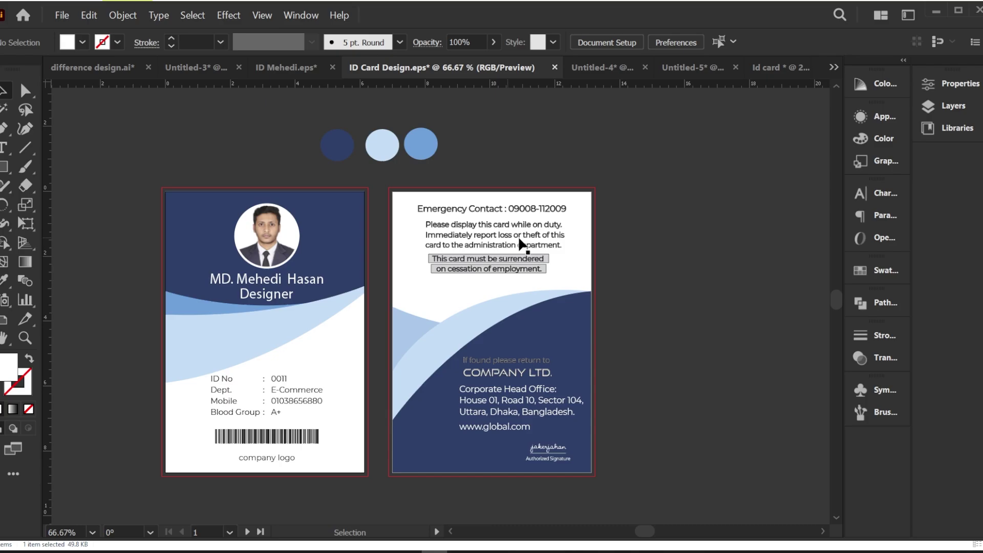
left_click(597, 210)
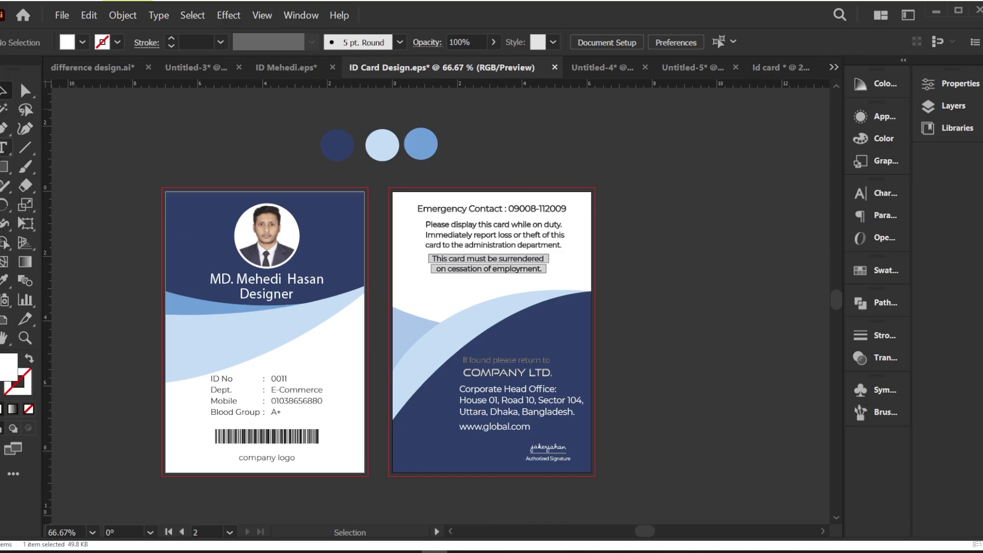
left_click(4, 167)
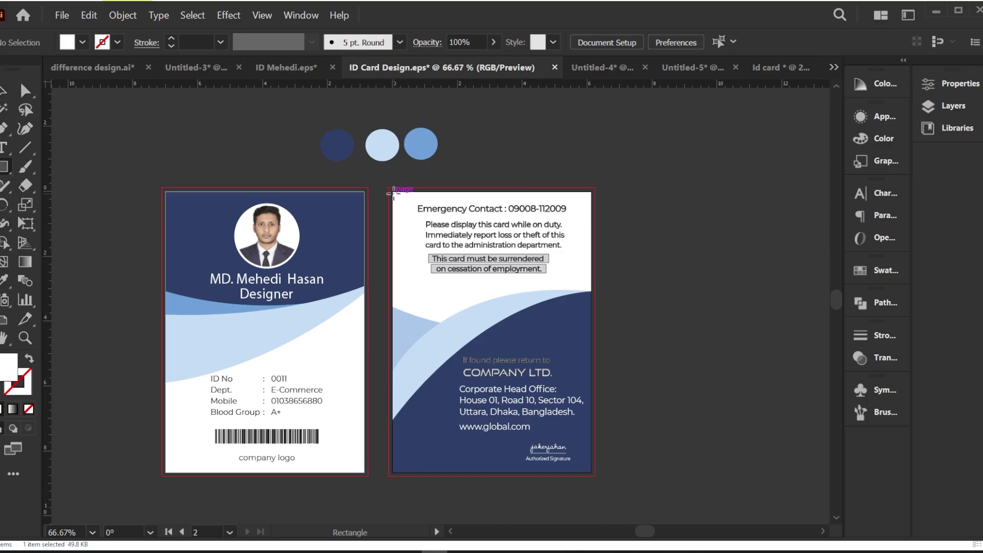
Step: Draw a rectangle covering the back card and send it behind the back-card artwork
left_click_drag(392, 192, 590, 470)
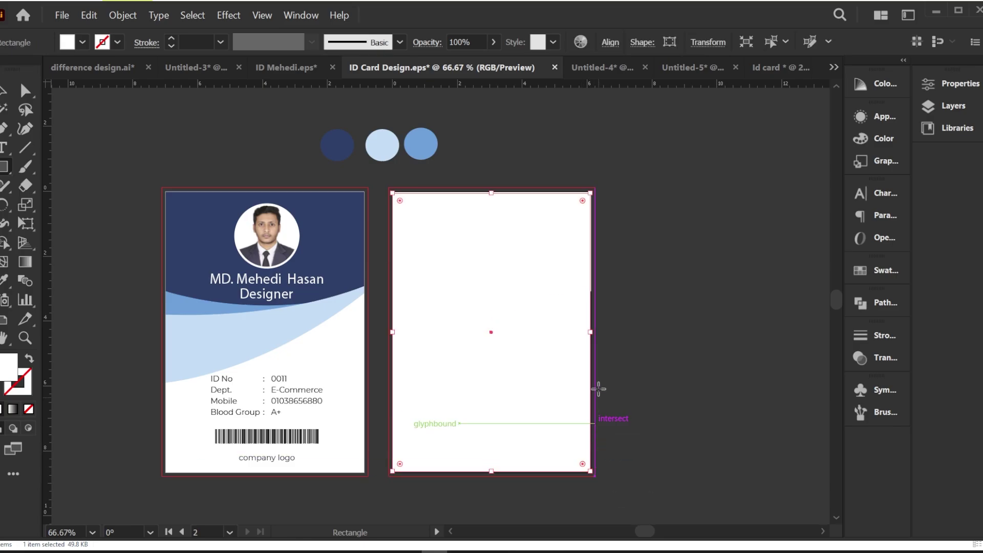
scroll(513, 208, "up", 2)
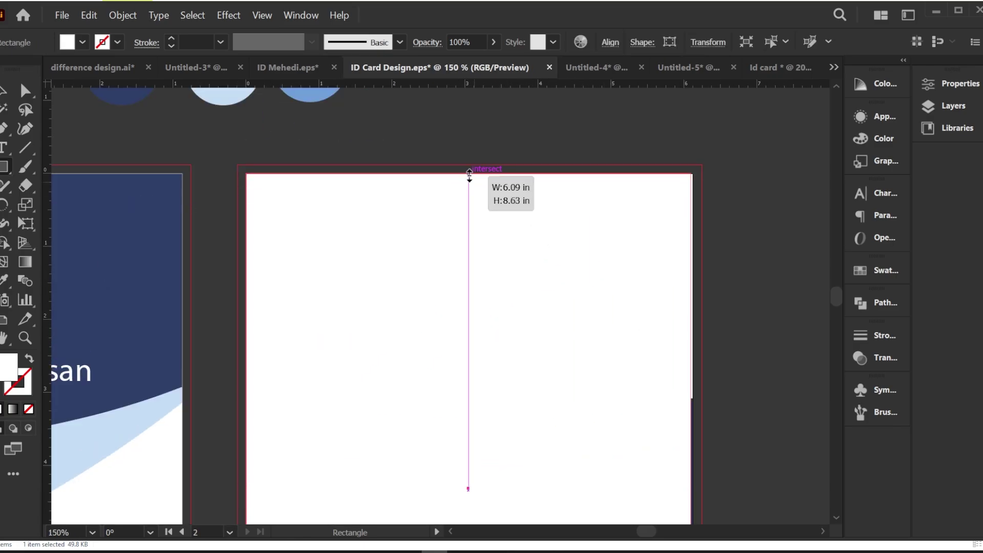
left_click(6, 93)
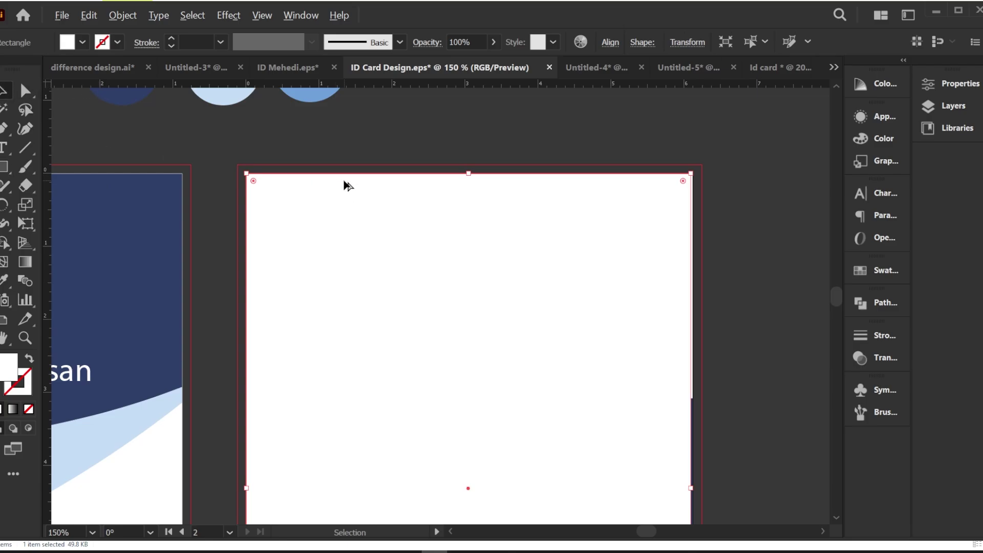
scroll(344, 185, "down", 2)
left_click(574, 198)
left_click(419, 224)
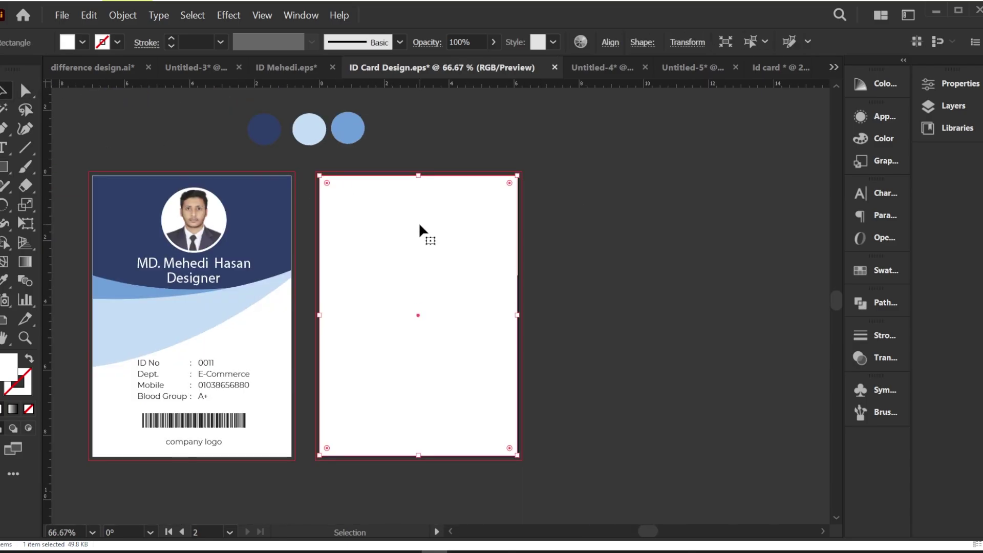
key("ctrl+shift+bracketleft")
left_click(641, 229)
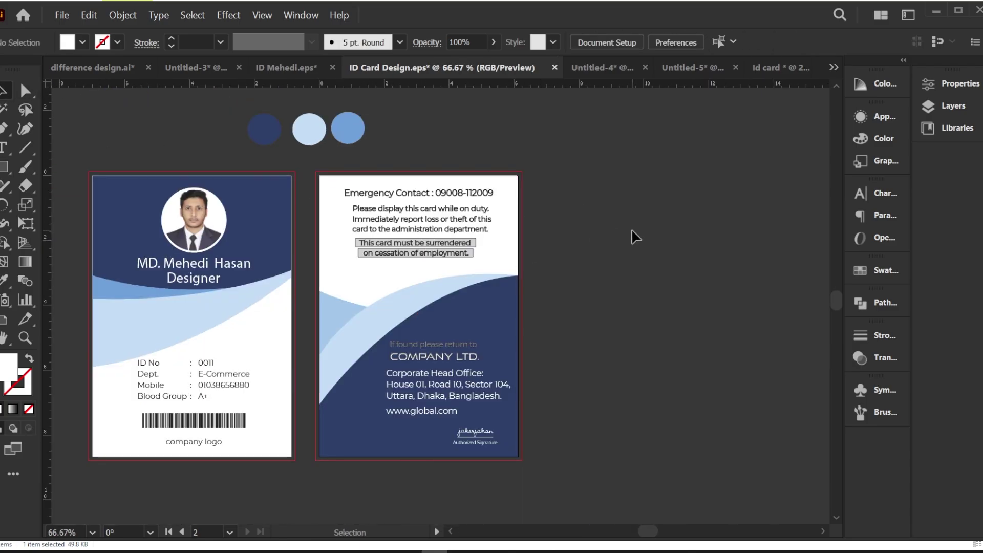
left_click_drag(616, 331, 711, 328)
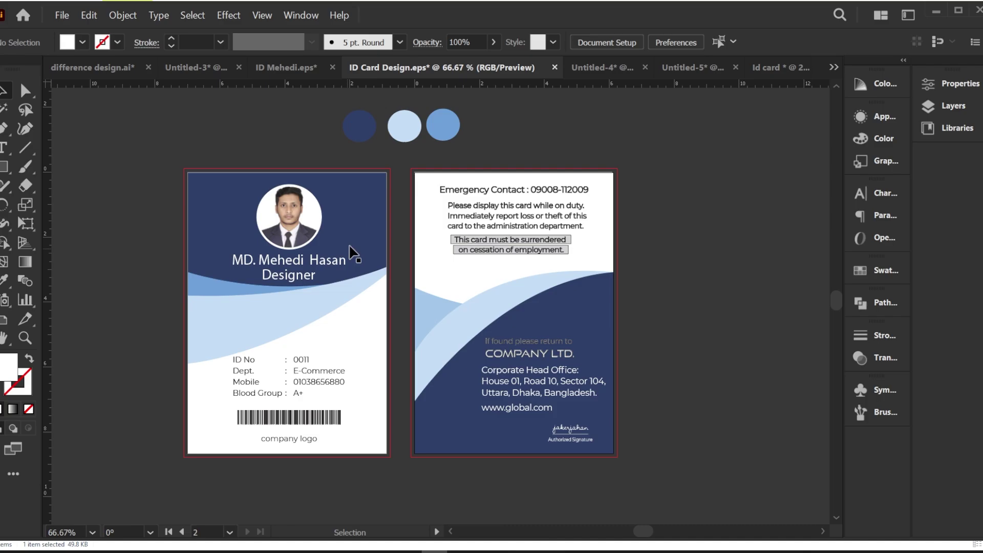
Step: In the ID Mehedi mockup document, drag the lanyard mockup to the right, away from the cards
left_click(272, 69)
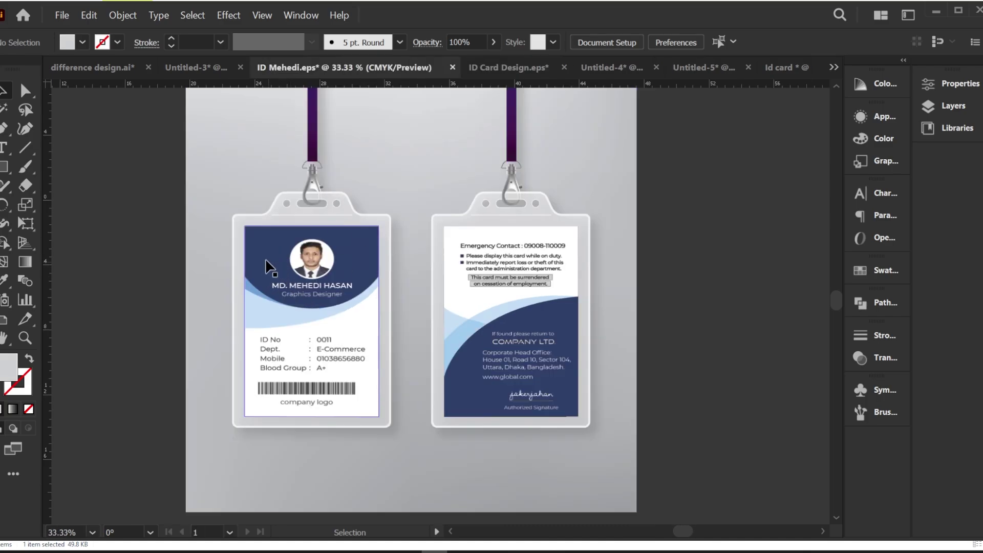
scroll(208, 231, "down", 1)
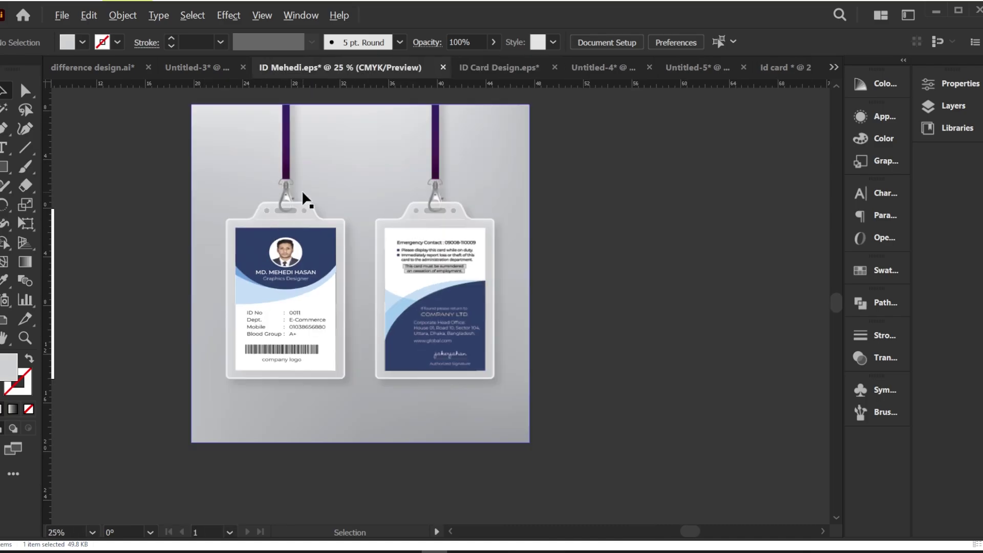
left_click_drag(302, 190, 608, 186)
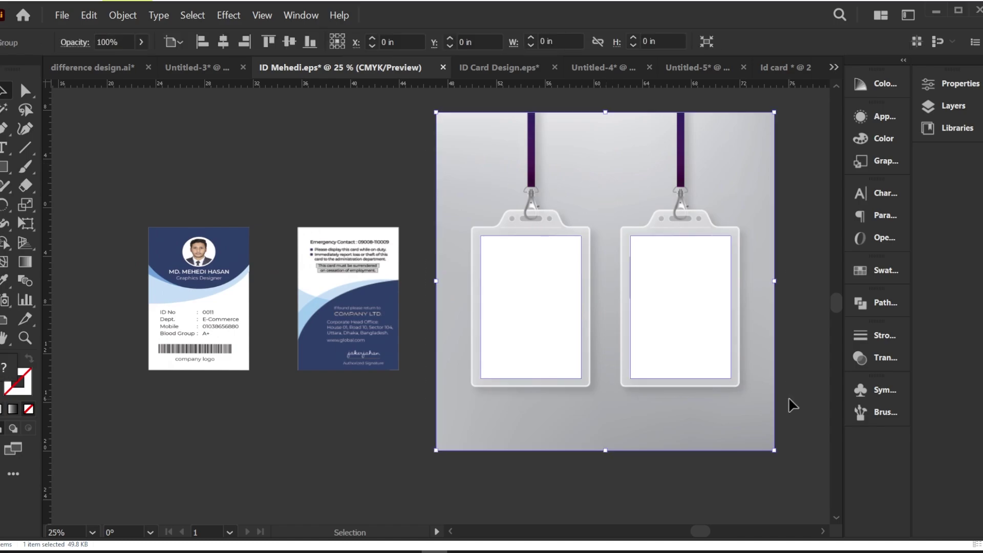
left_click(420, 170)
left_click(571, 254)
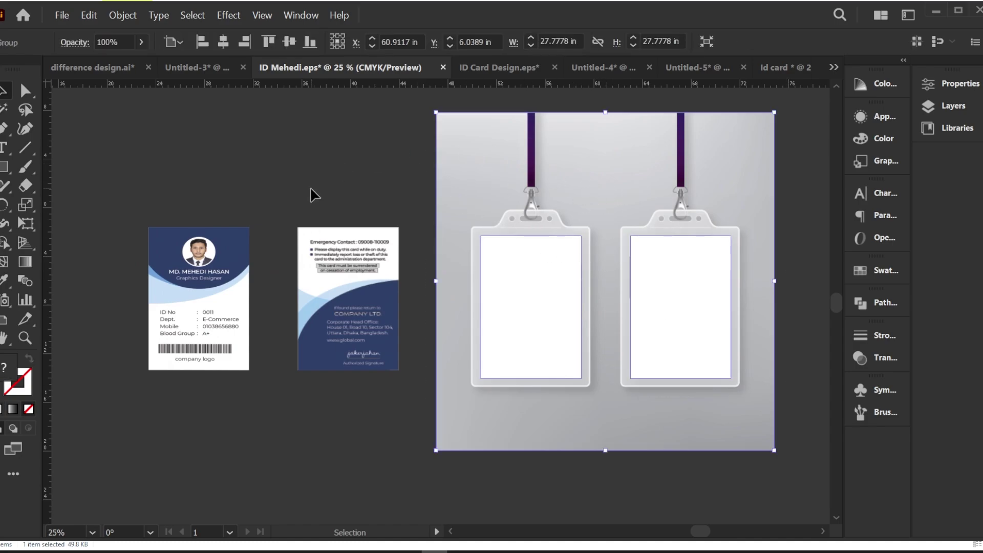
left_click(267, 178)
Step: Move the front ID card up and check the card and mockup selections
left_click_drag(206, 270, 219, 197)
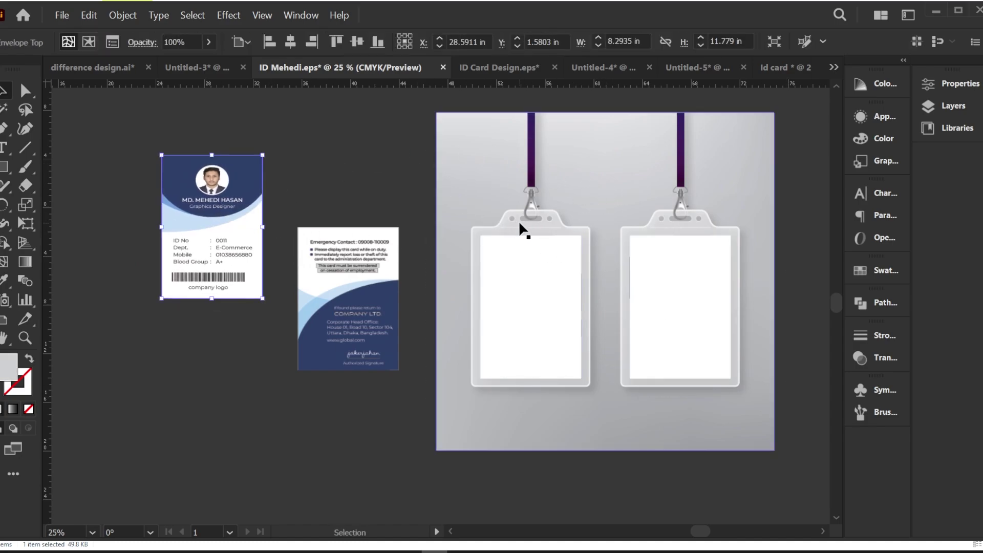
left_click_drag(500, 227, 463, 226)
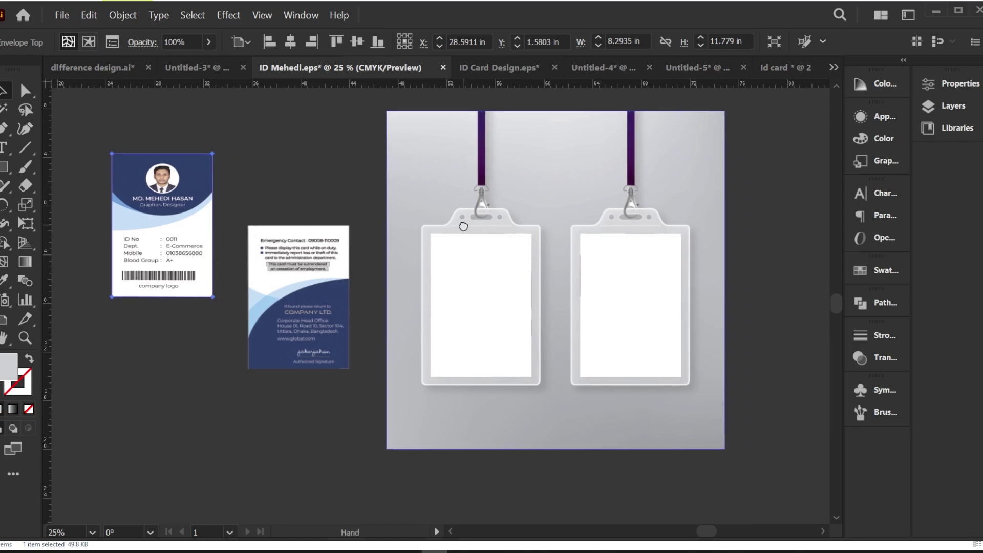
left_click(737, 218)
left_click(451, 251)
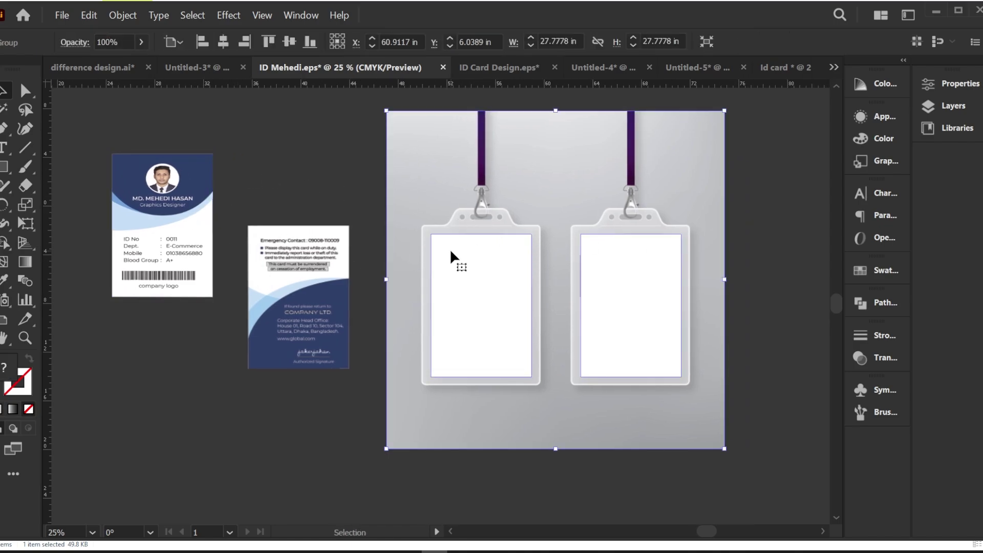
left_click(228, 140)
left_click(202, 197)
left_click(260, 158)
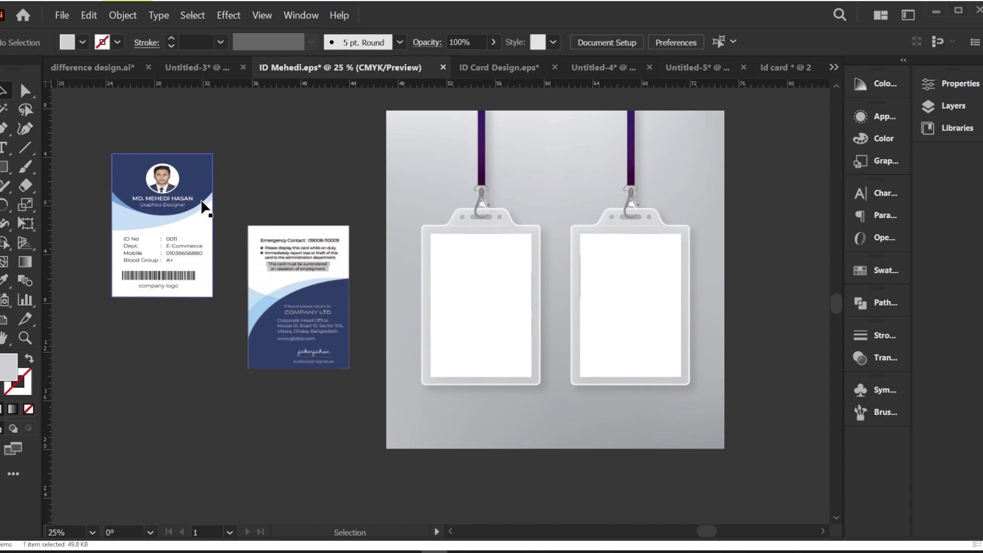
left_click(202, 198)
left_click(251, 179)
left_click(158, 211)
left_click(291, 163)
Step: Draw a rectangle over the front ID card, align it, and select it with the card
key("m")
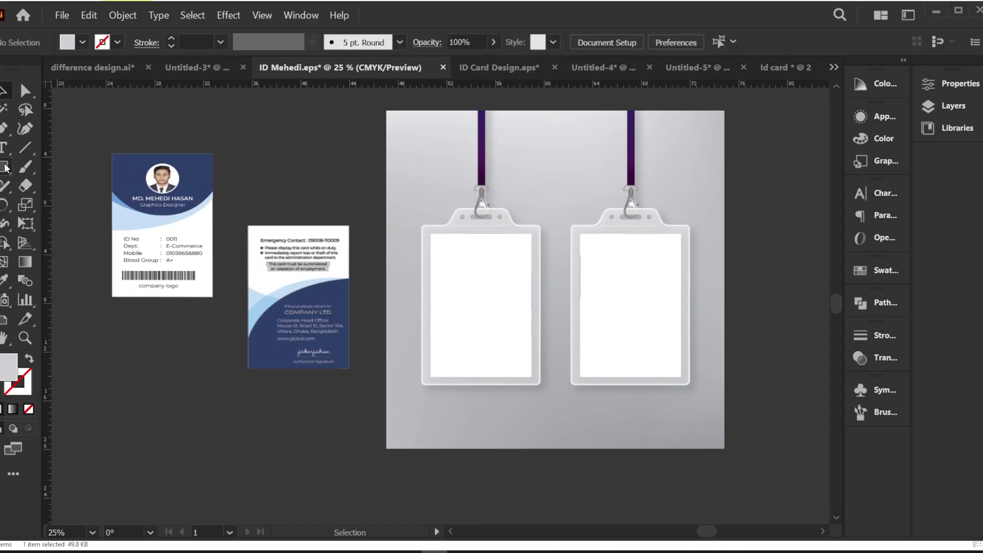
left_click_drag(111, 154, 214, 298)
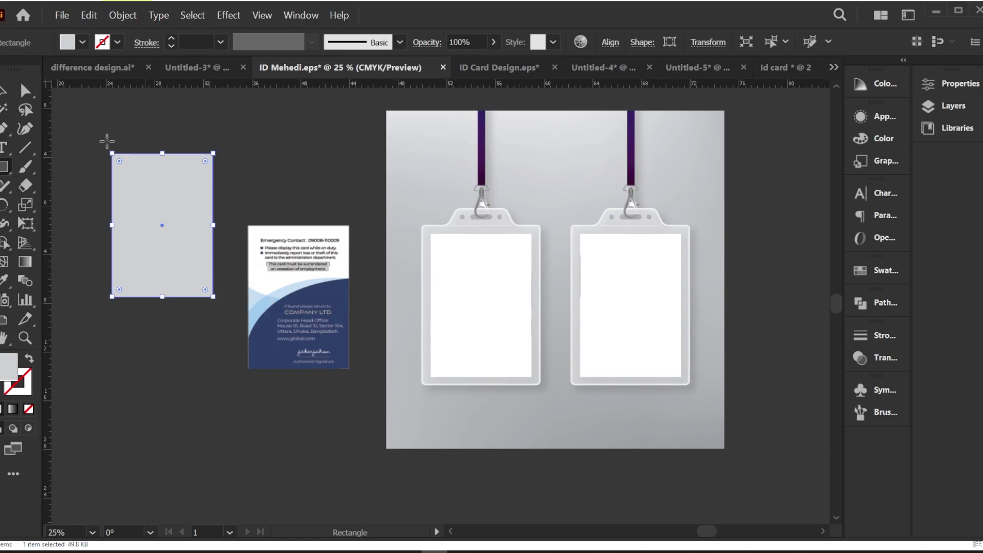
key("v")
left_click_drag(143, 177, 143, 192)
left_click(241, 153)
left_click_drag(129, 127, 253, 190)
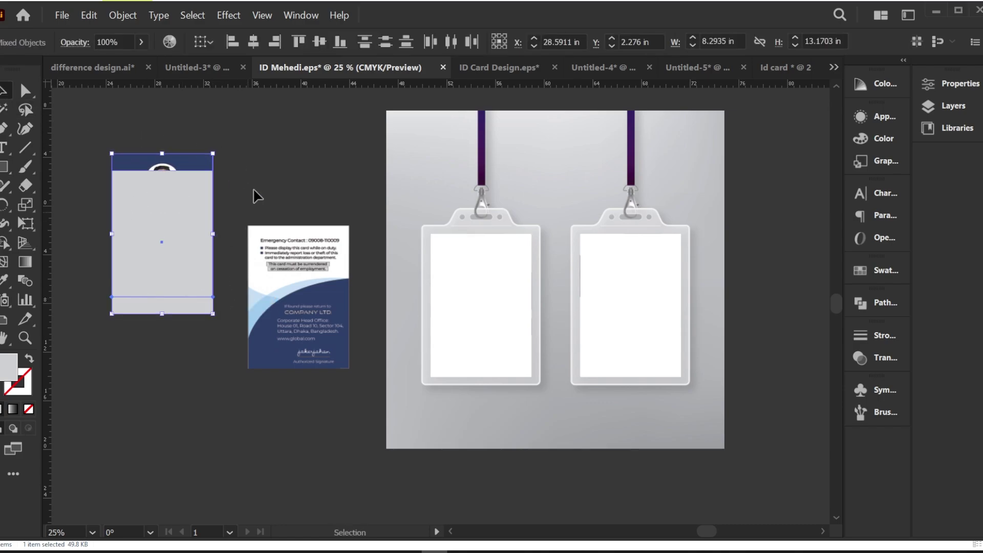
Step: Apply Envelope Distort > Make with Top Object and drag the card into the left holder
left_click(123, 15)
mouse_move(158, 351)
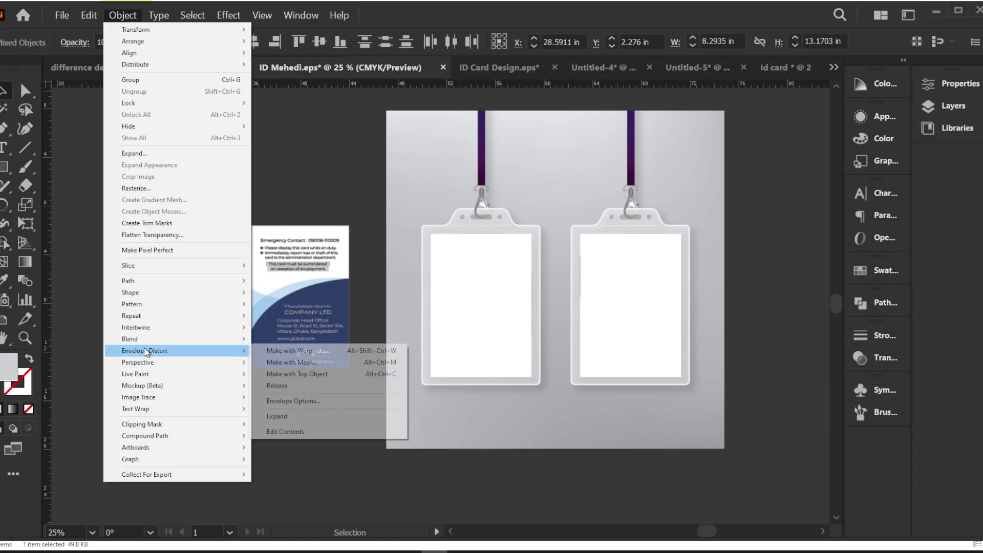
left_click(287, 377)
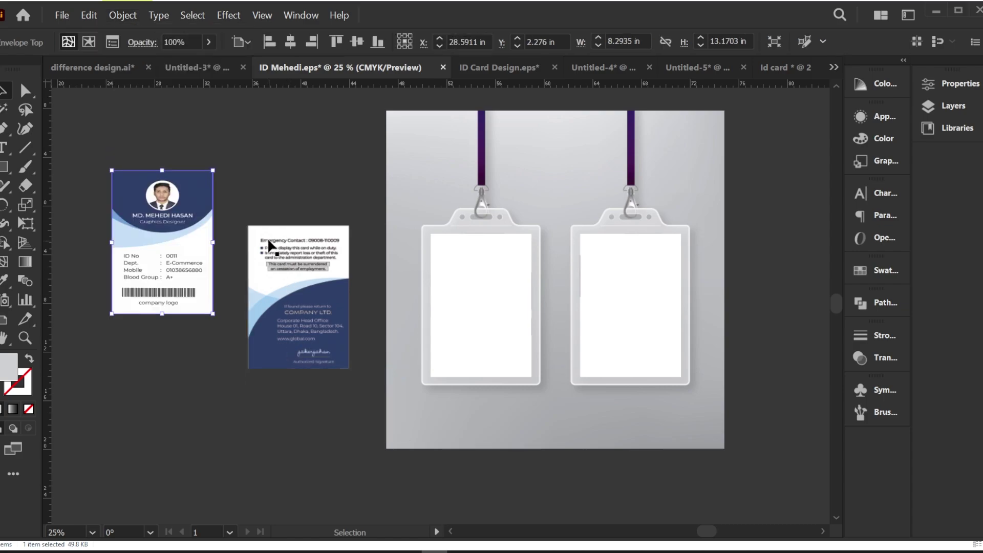
left_click(249, 188)
left_click_drag(169, 237, 488, 311)
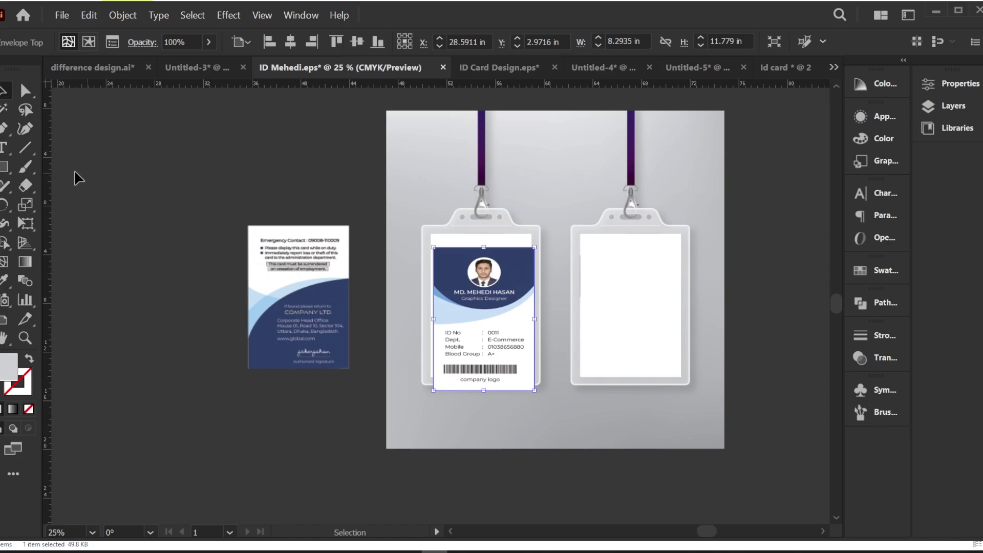
Step: Free Distort the front card's four corners to match the left holder's window
left_click(27, 223)
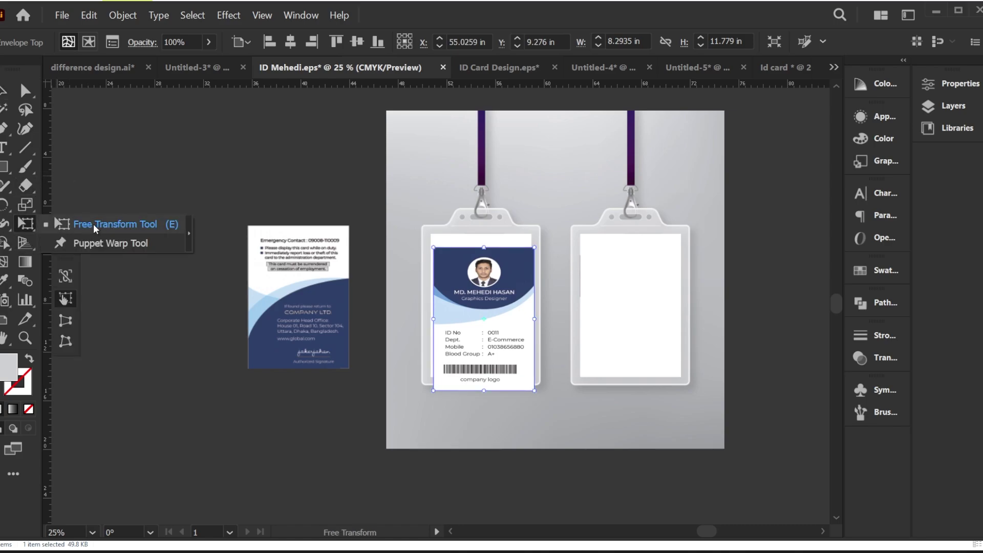
left_click(119, 226)
left_click(71, 344)
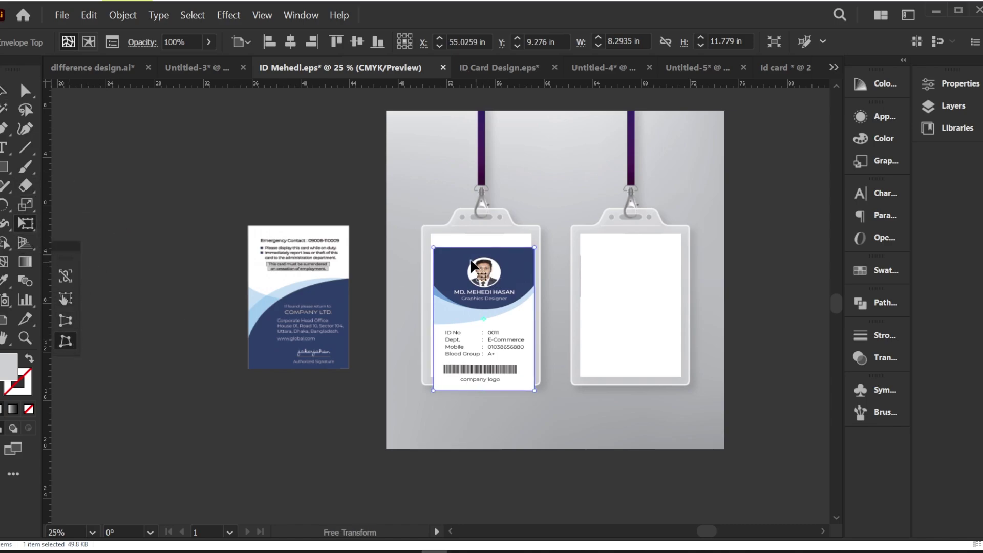
left_click_drag(433, 247, 430, 234)
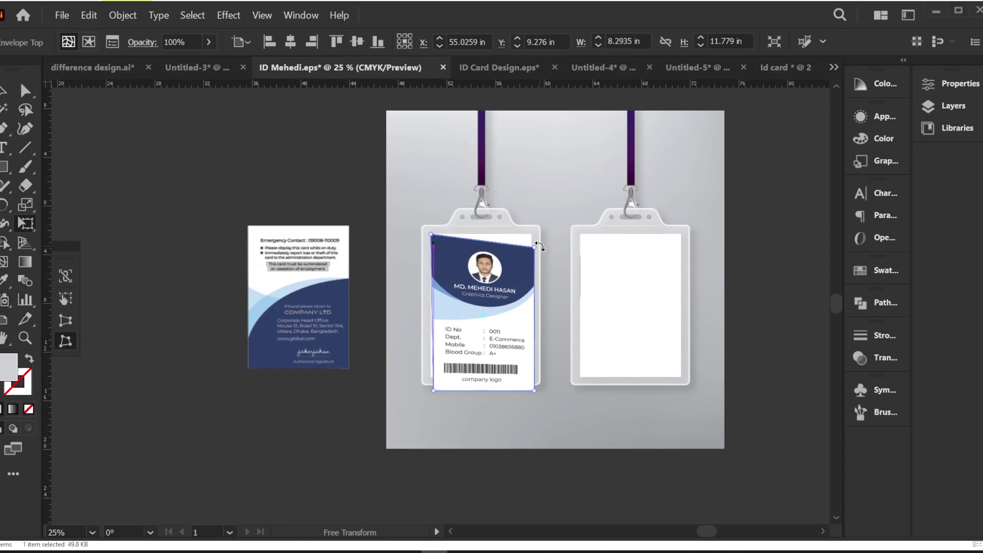
left_click_drag(535, 248, 531, 234)
left_click_drag(433, 389, 430, 376)
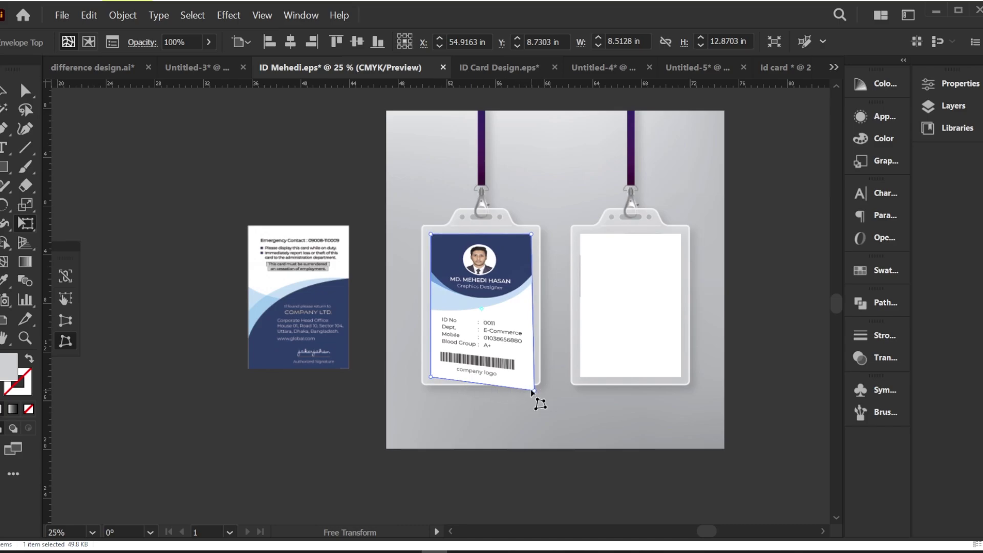
left_click_drag(532, 391, 533, 377)
scroll(520, 305, "up", 2)
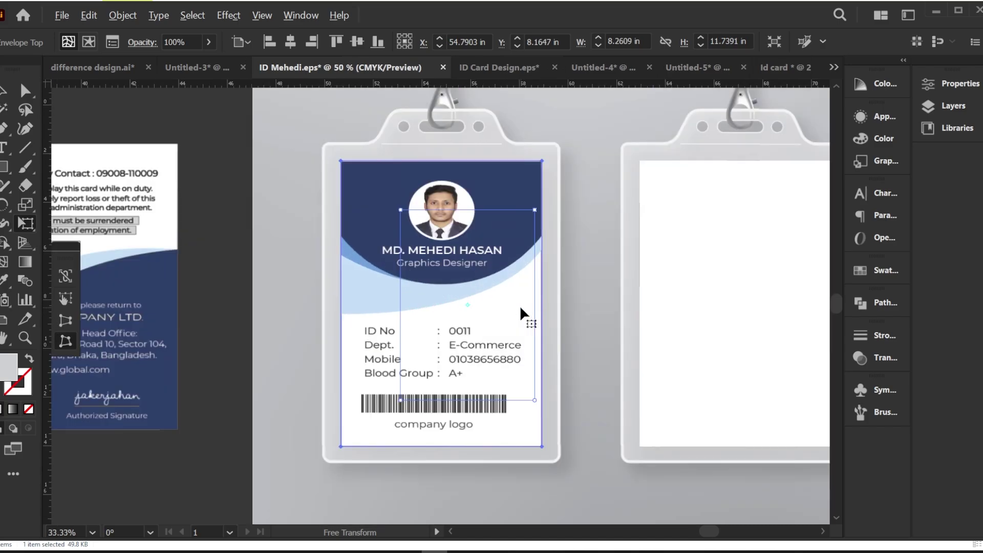
scroll(409, 186, "down", 1)
Step: Reselect the front card and nudge its top-left corner into place with Free Distort
left_click(4, 91)
left_click(239, 137)
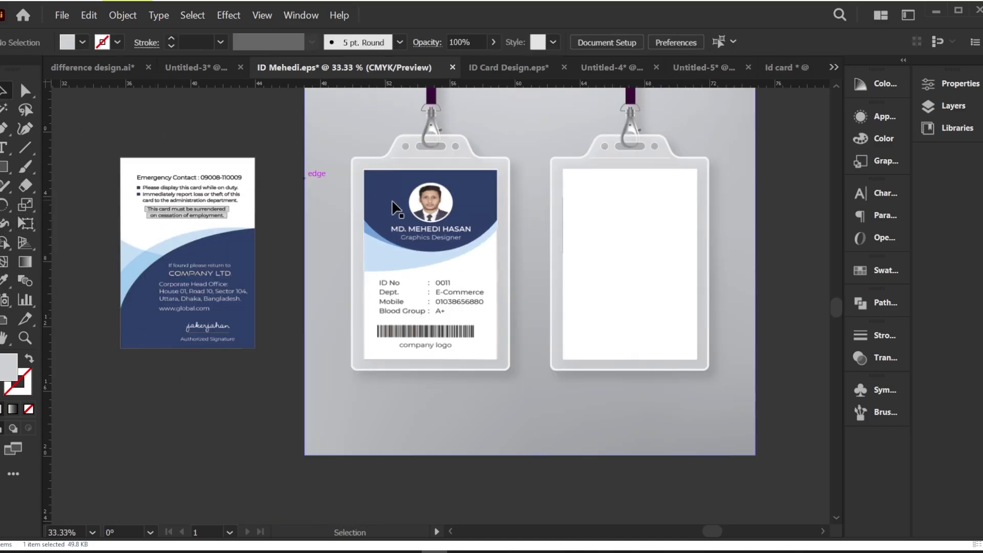
scroll(376, 179, "up", 3)
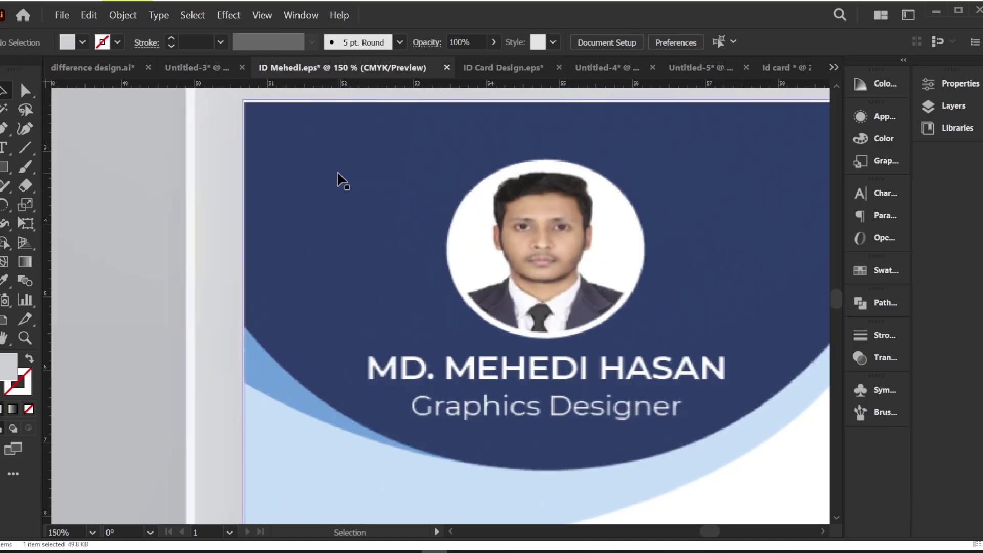
scroll(342, 180, "up", 2)
left_click(239, 191)
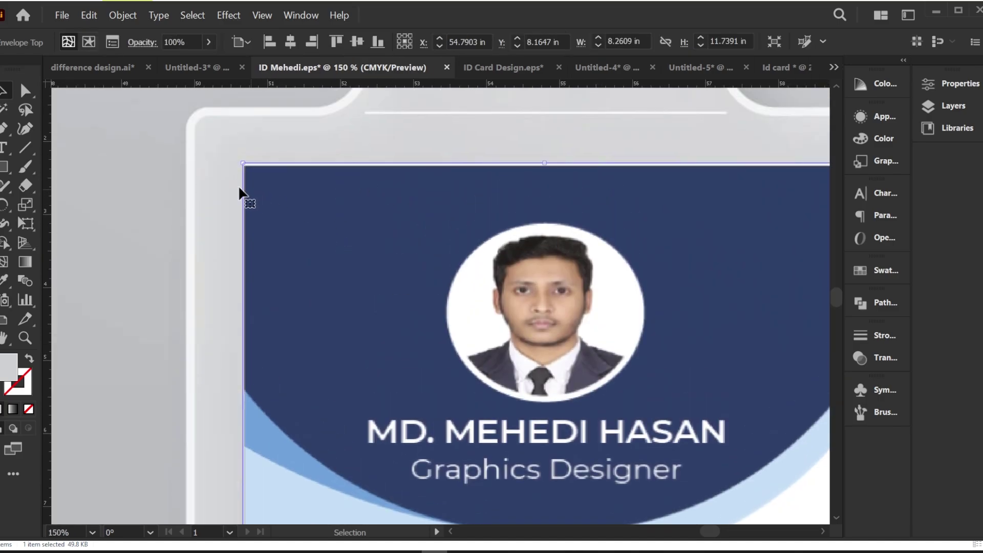
left_click(25, 223)
left_click(71, 338)
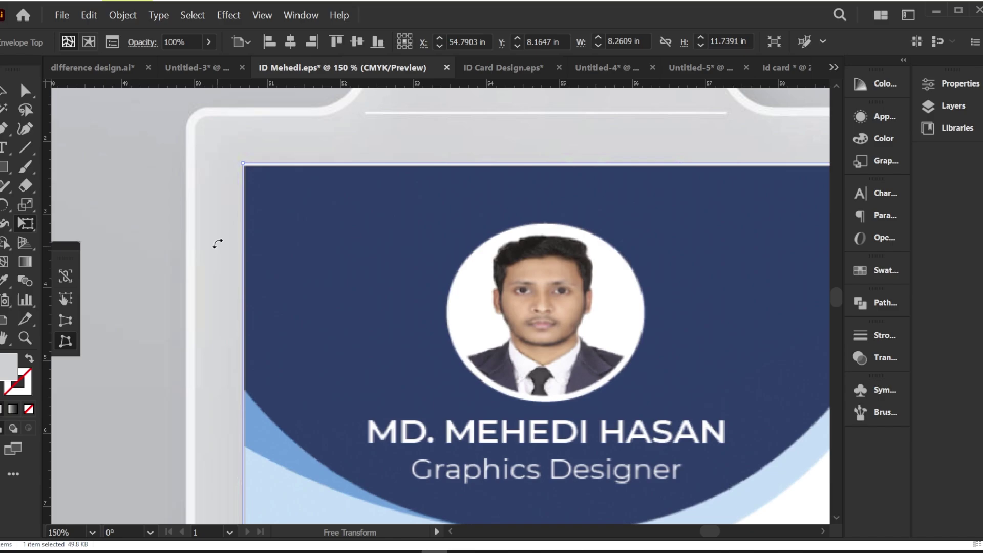
left_click_drag(244, 166, 245, 166)
scroll(346, 213, "down", 4)
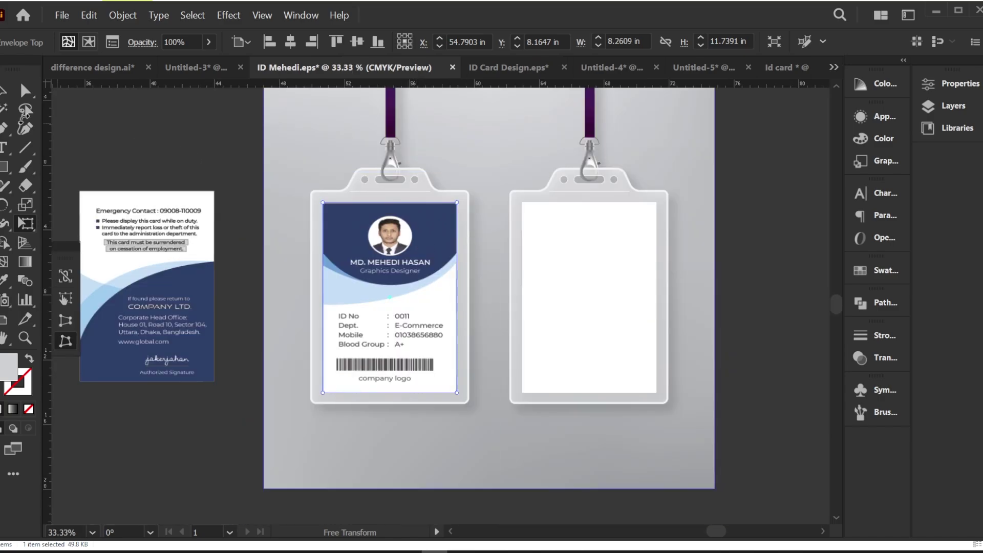
Step: Drag the back ID card into the right badge holder and recentre the mockup
left_click(3, 91)
left_click_drag(135, 219, 182, 240)
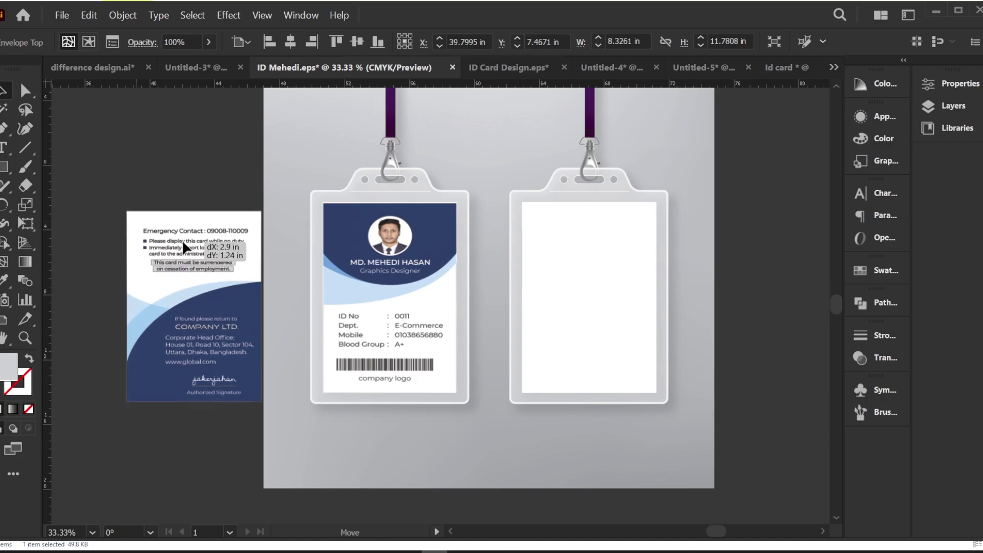
left_click_drag(179, 276, 559, 221)
left_click(737, 246)
left_click_drag(658, 254, 566, 285)
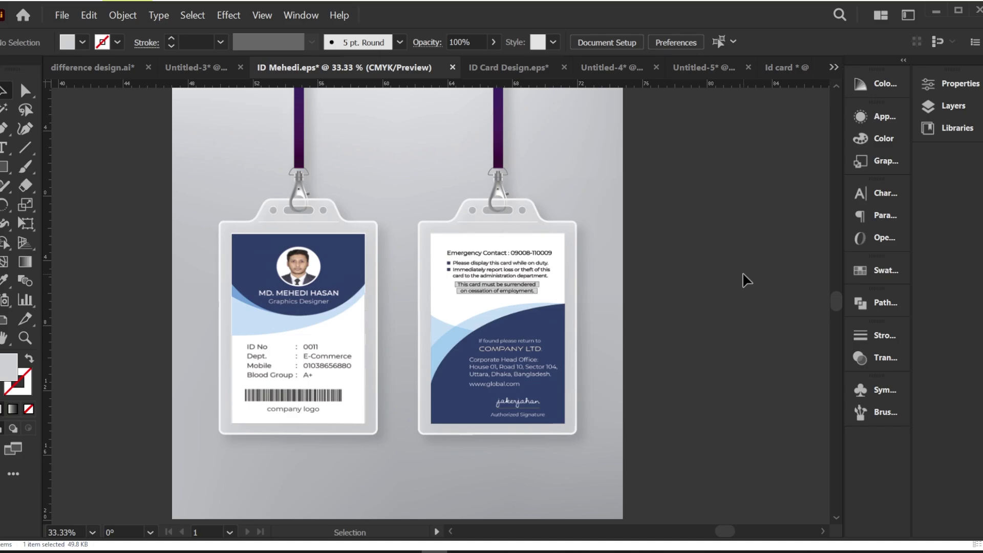
scroll(747, 280, "down", 1)
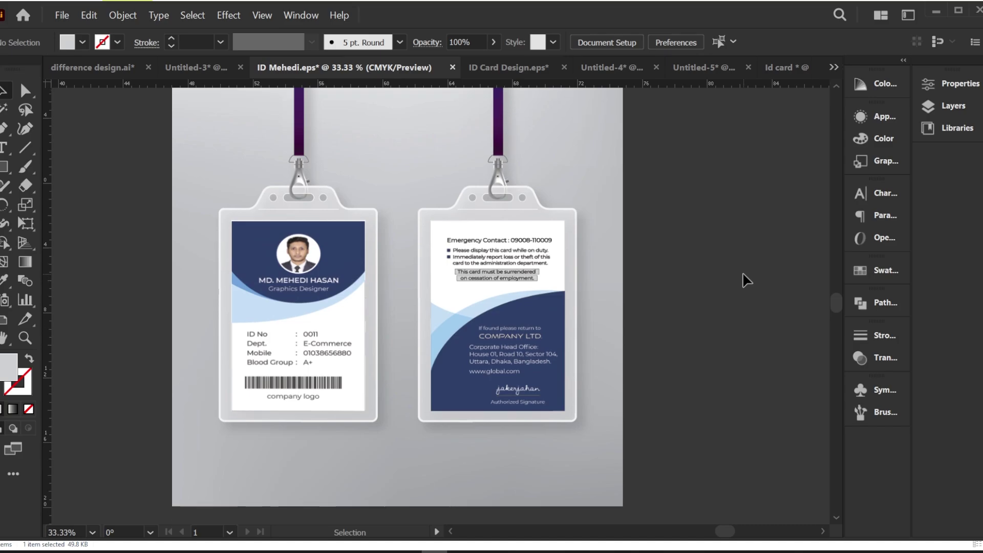